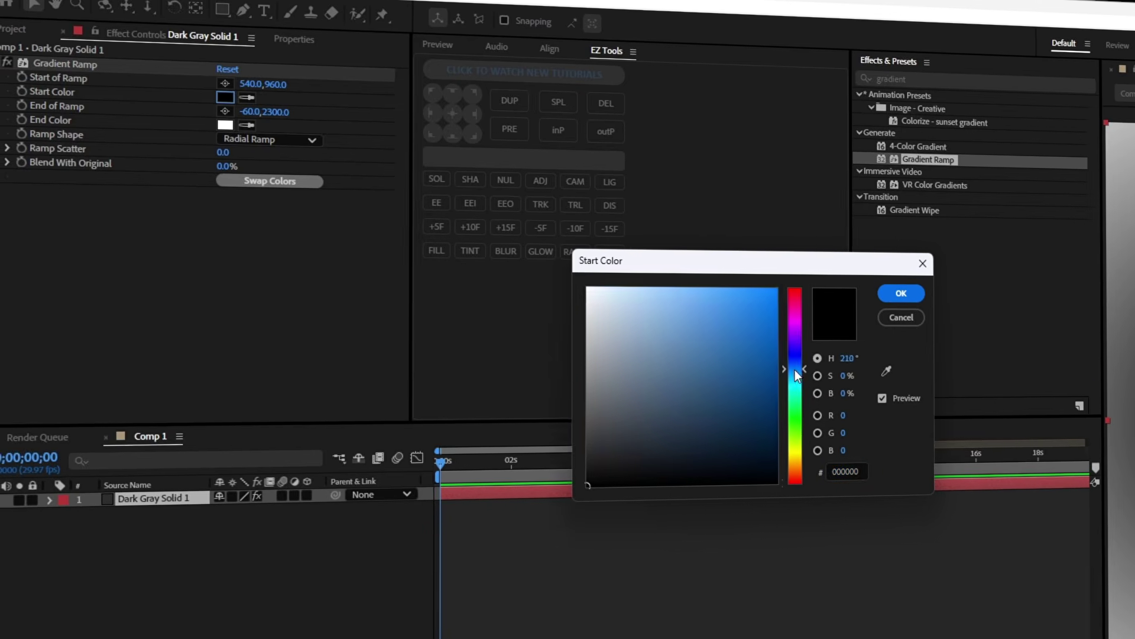
Set the background solid's Gradient Ramp to a dark blue start color and a black end color
{"action": "left_click_drag", "start_coordinate": [787, 381], "coordinate": [780, 385]}
{"action": "left_click", "coordinate": [900, 294]}
{"action": "left_click", "coordinate": [224, 124]}
{"action": "left_click", "coordinate": [792, 359]}
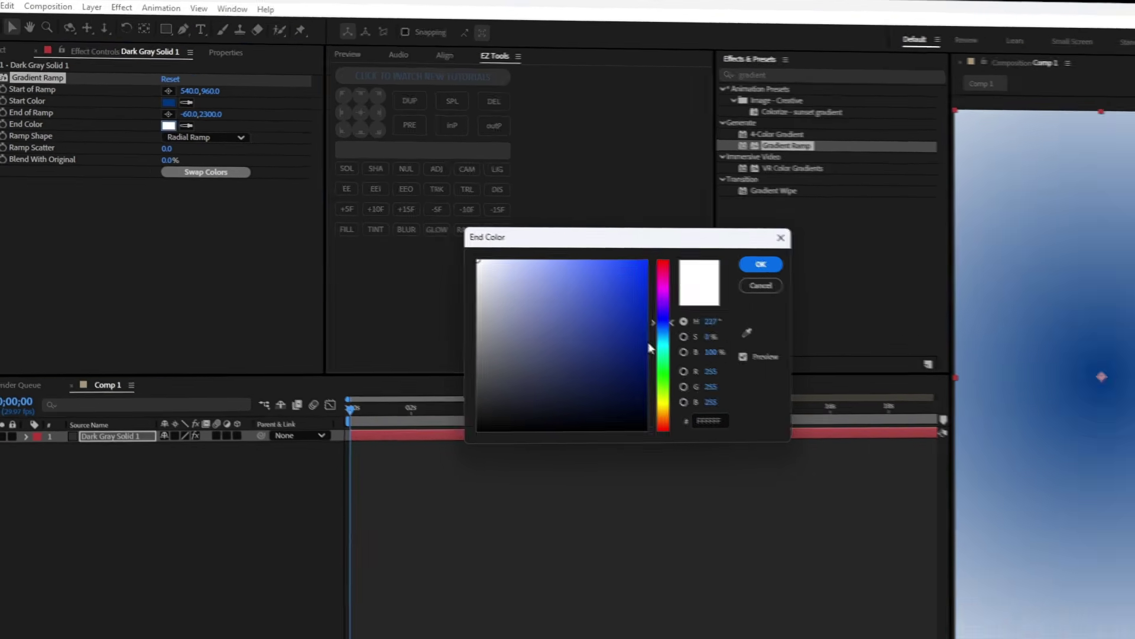
{"action": "left_click_drag", "start_coordinate": [760, 423], "coordinate": [746, 469]}
{"action": "left_click_drag", "start_coordinate": [579, 399], "coordinate": [636, 411]}
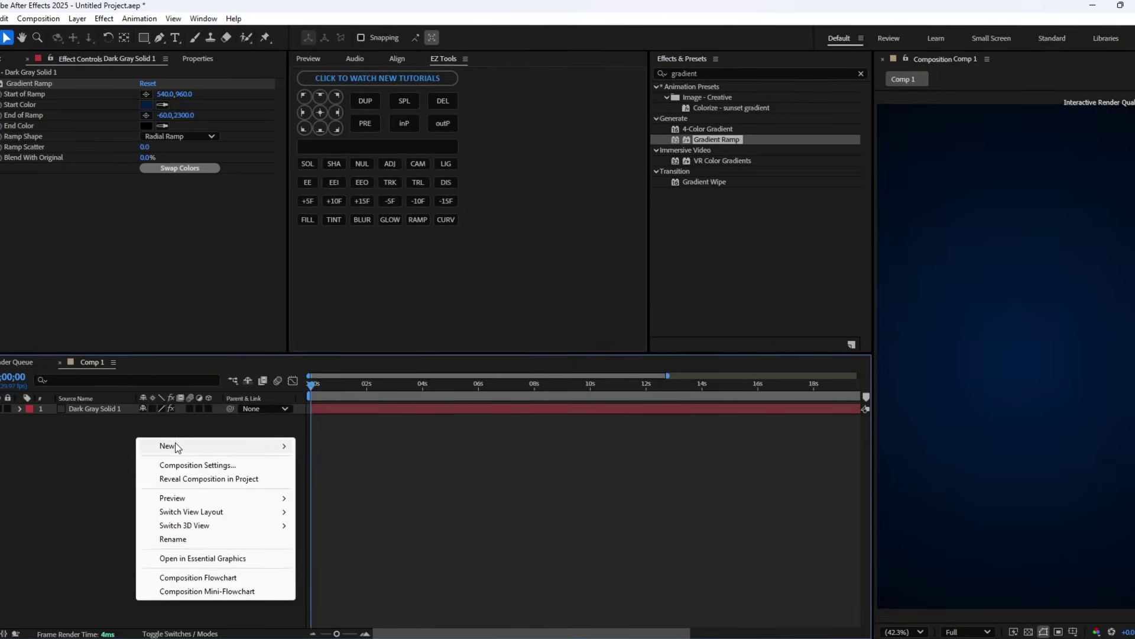
Create a new shape layer and draw a tall four-point pillar with a slanted top using the Pen tool
{"action": "mouse_move", "coordinate": [173, 447]}
{"action": "left_click", "coordinate": [342, 556]}
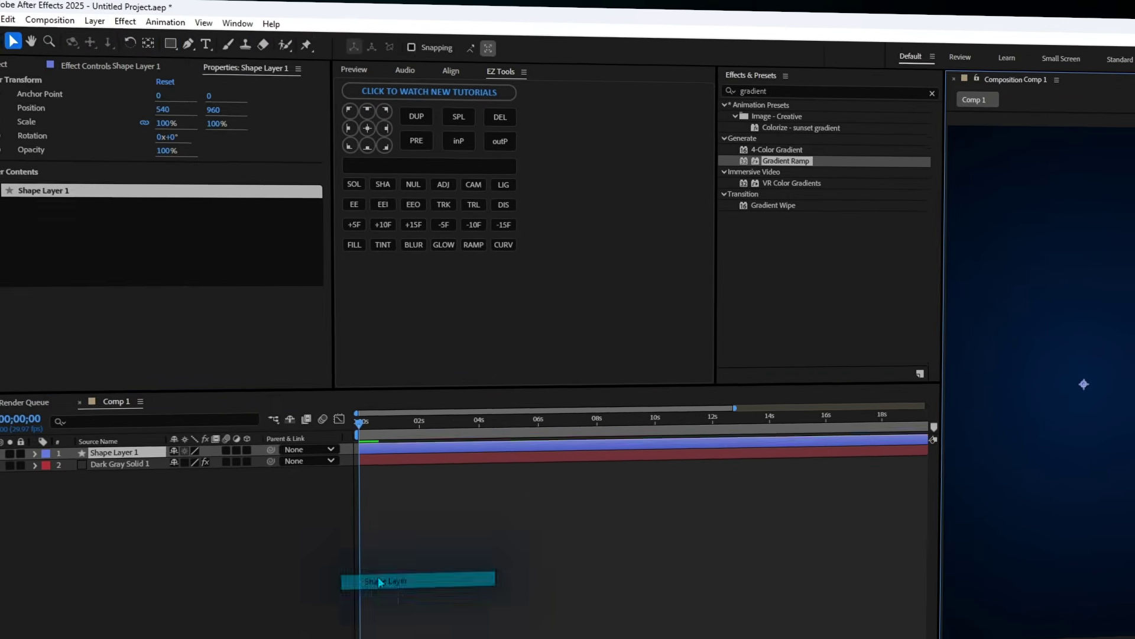
{"action": "left_click", "coordinate": [1055, 332]}
{"action": "left_click", "coordinate": [984, 415]}
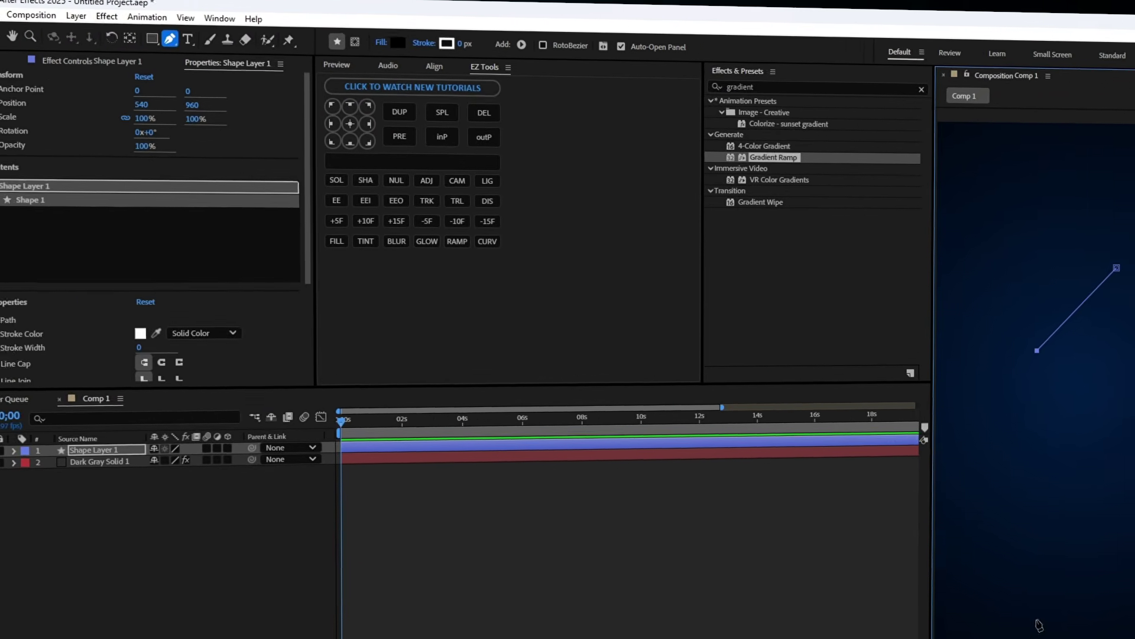
{"action": "left_click", "coordinate": [987, 636]}
{"action": "left_click", "coordinate": [1076, 637]}
{"action": "left_click", "coordinate": [1055, 332]}
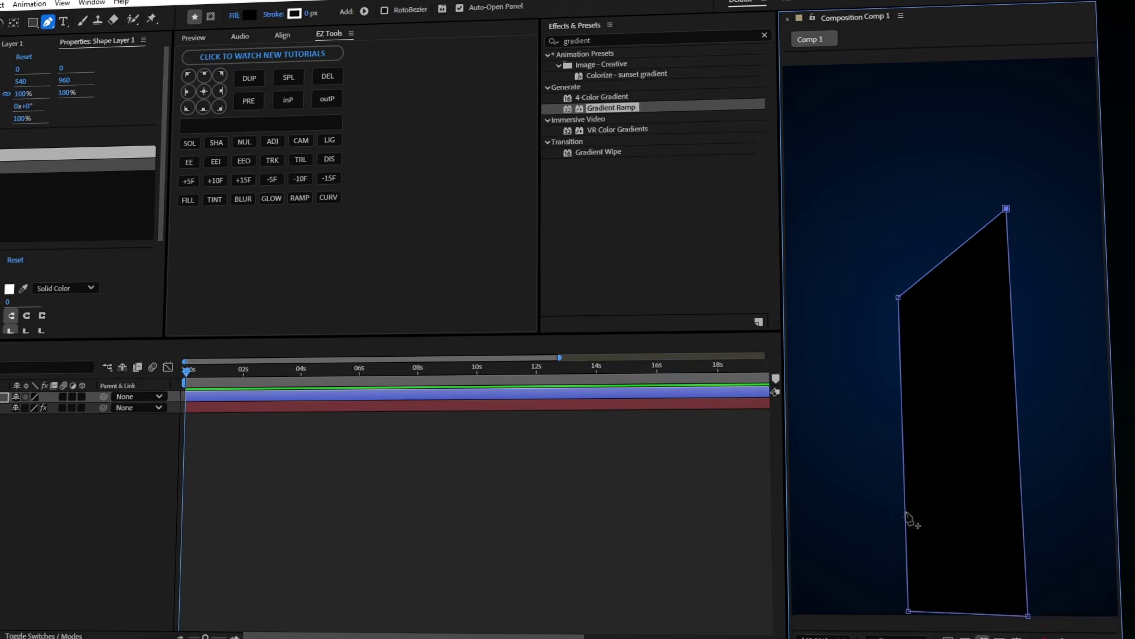
Apply Gradient Ramp to the pillar shape and switch the composition's 3D renderer to Classic 3D
{"action": "double_click", "coordinate": [586, 112]}
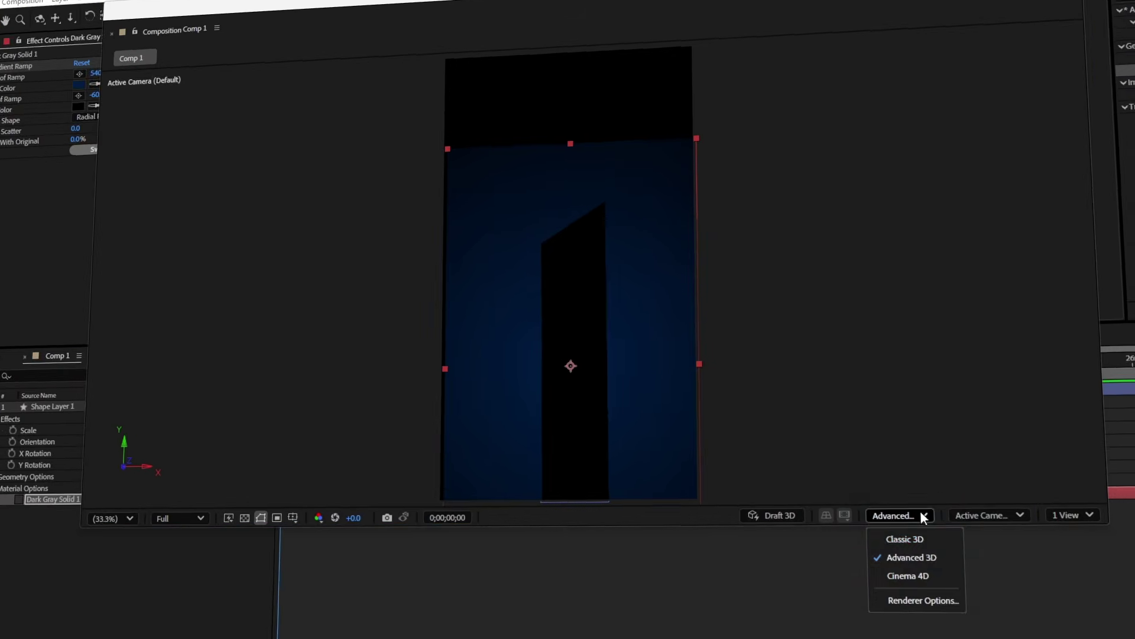
{"action": "left_click", "coordinate": [908, 538]}
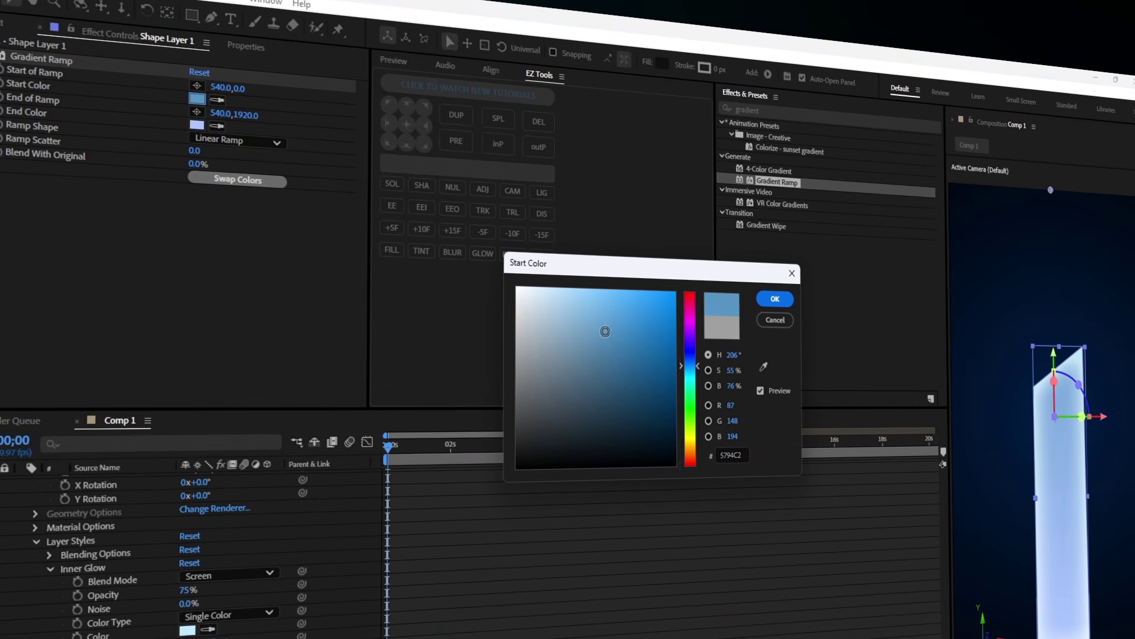
Add an Inner Glow layer style to the pillar and set its glow color to BEEAFF
{"action": "right_click", "coordinate": [170, 482]}
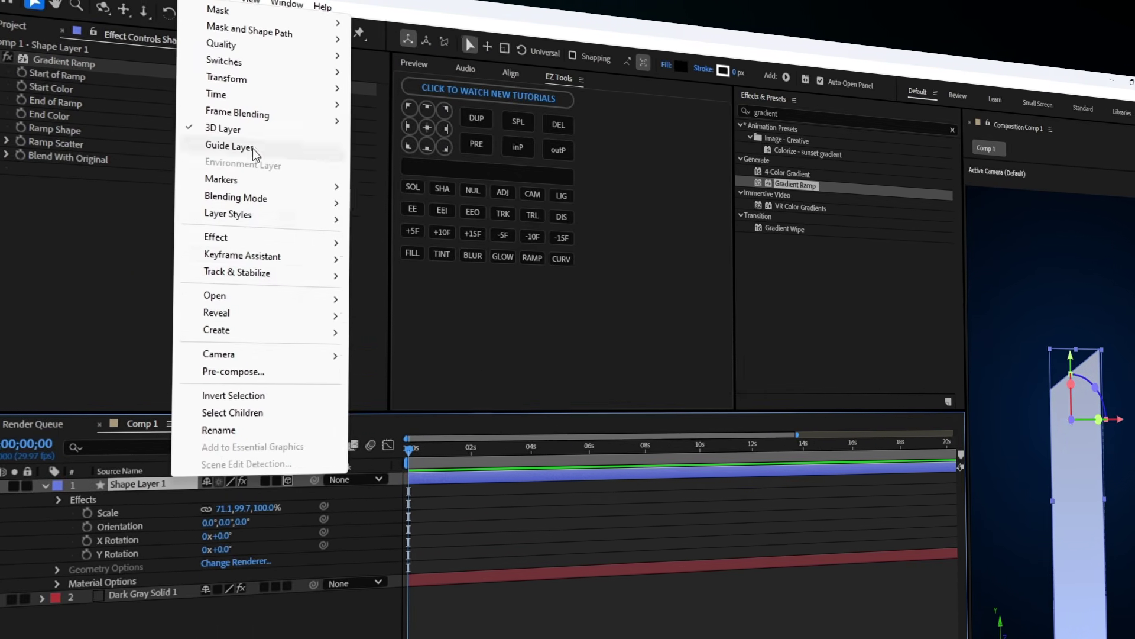
{"action": "mouse_move", "coordinate": [248, 214]}
{"action": "left_click", "coordinate": [397, 324]}
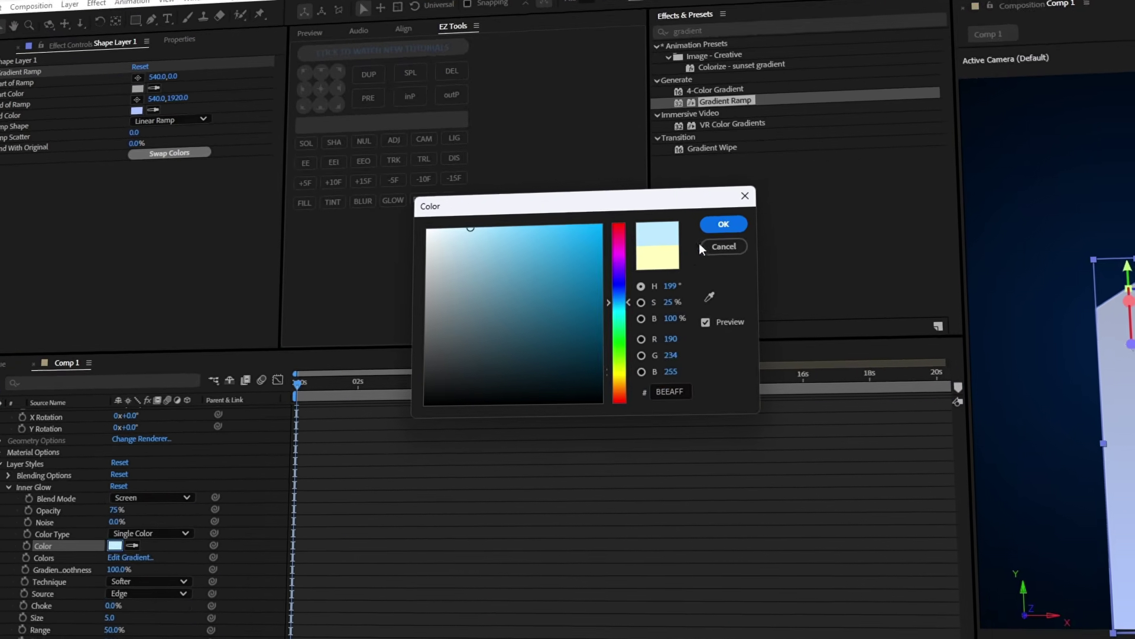
{"action": "left_click", "coordinate": [722, 224]}
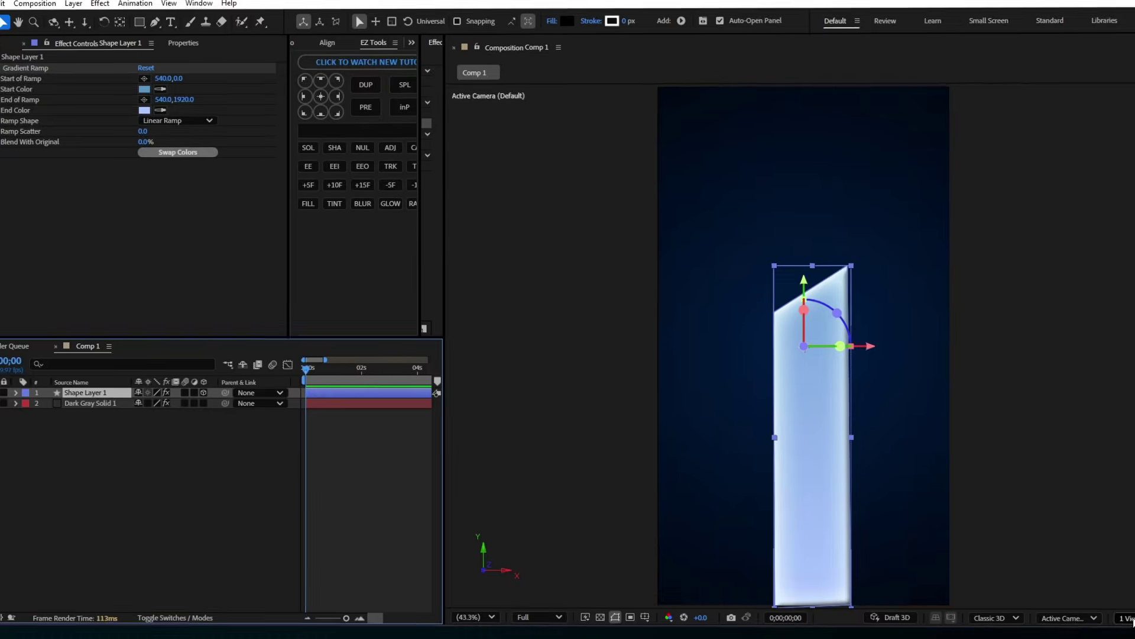
Using a two-view layout, duplicate the pillar layer twice and place the copies at different depths on either side of the original
{"action": "left_click", "coordinate": [1126, 618]}
{"action": "left_click", "coordinate": [1088, 565]}
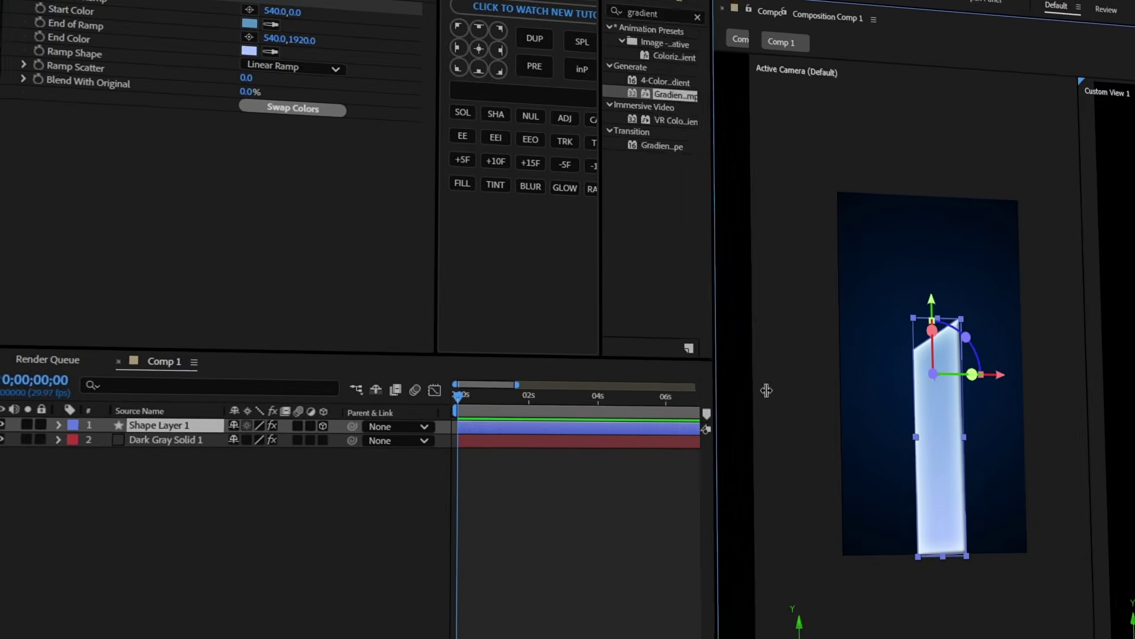
{"action": "key", "text": "ctrl+d"}
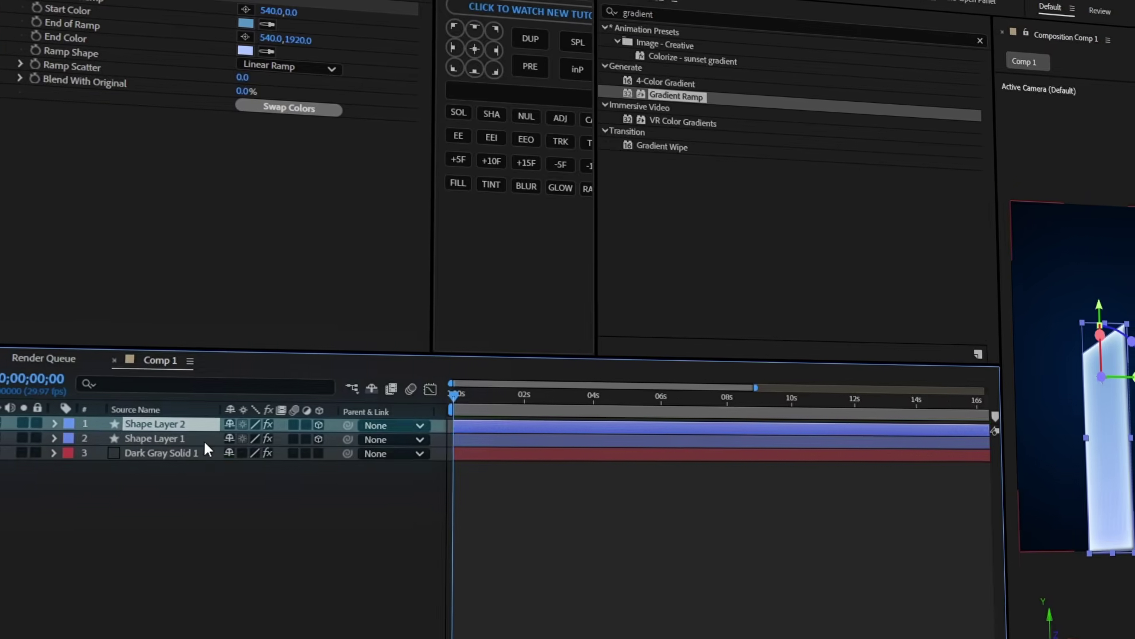
{"action": "key", "text": "ctrl+d"}
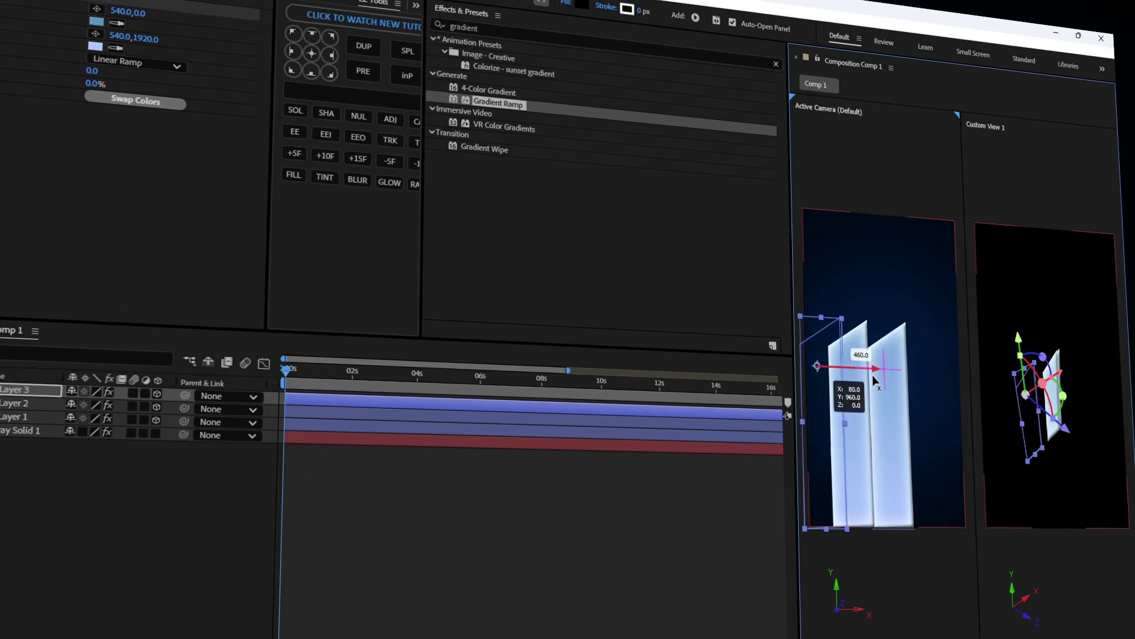
{"action": "left_click_drag", "start_coordinate": [1066, 436], "coordinate": [1045, 427]}
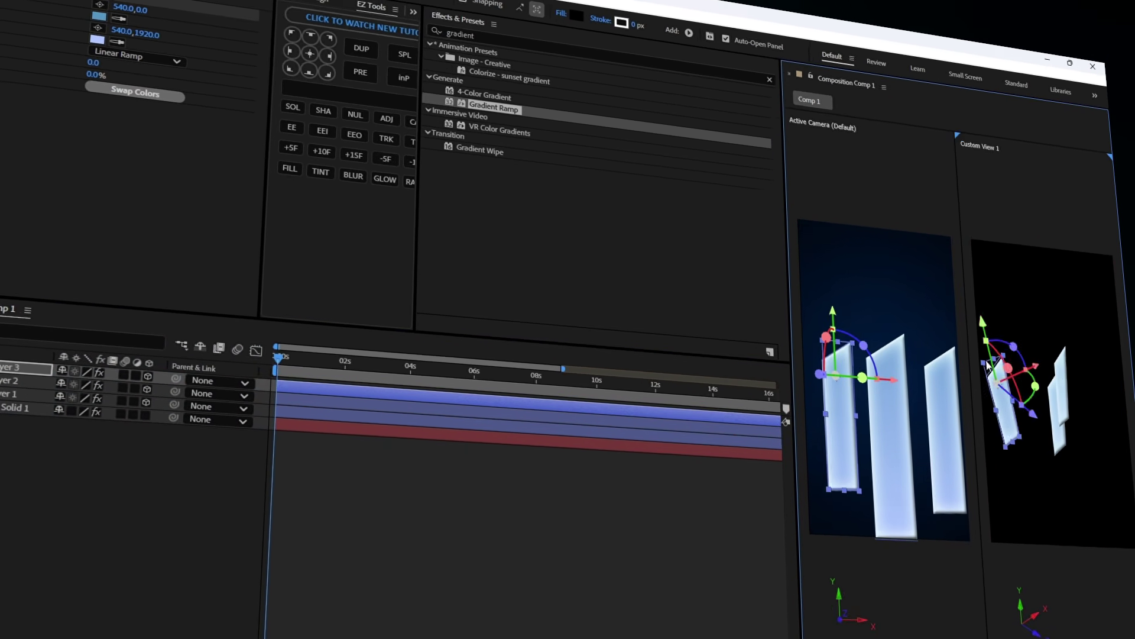
{"action": "left_click_drag", "start_coordinate": [987, 366], "coordinate": [1126, 393]}
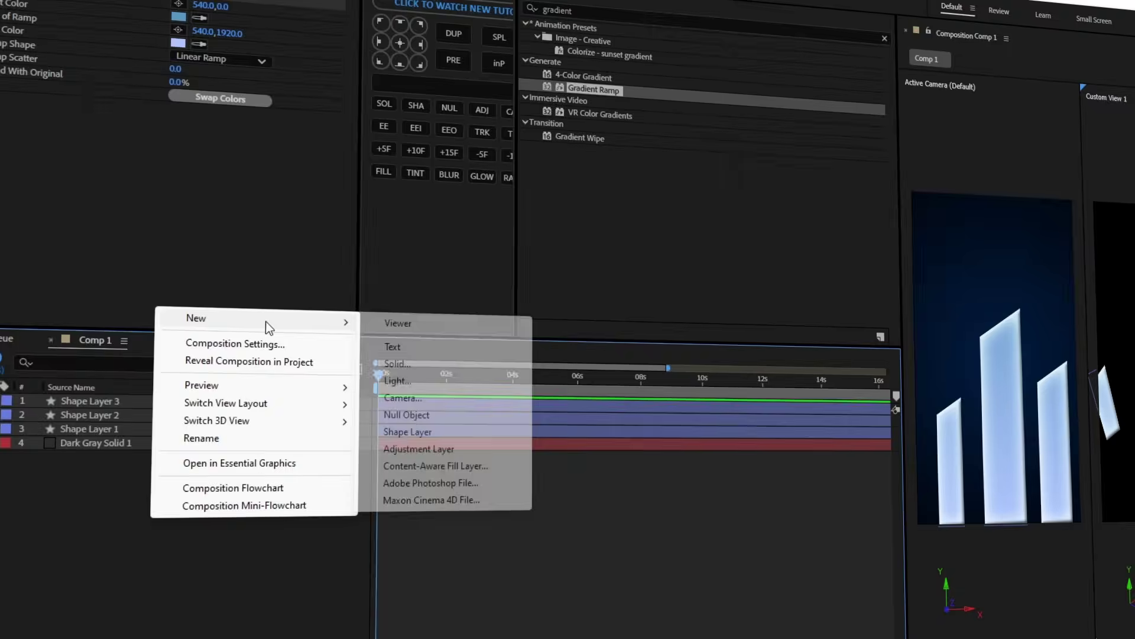
Add a text layer reading "1", scaled to 472% and positioned over the middle pillar
{"action": "left_click", "coordinate": [418, 347]}
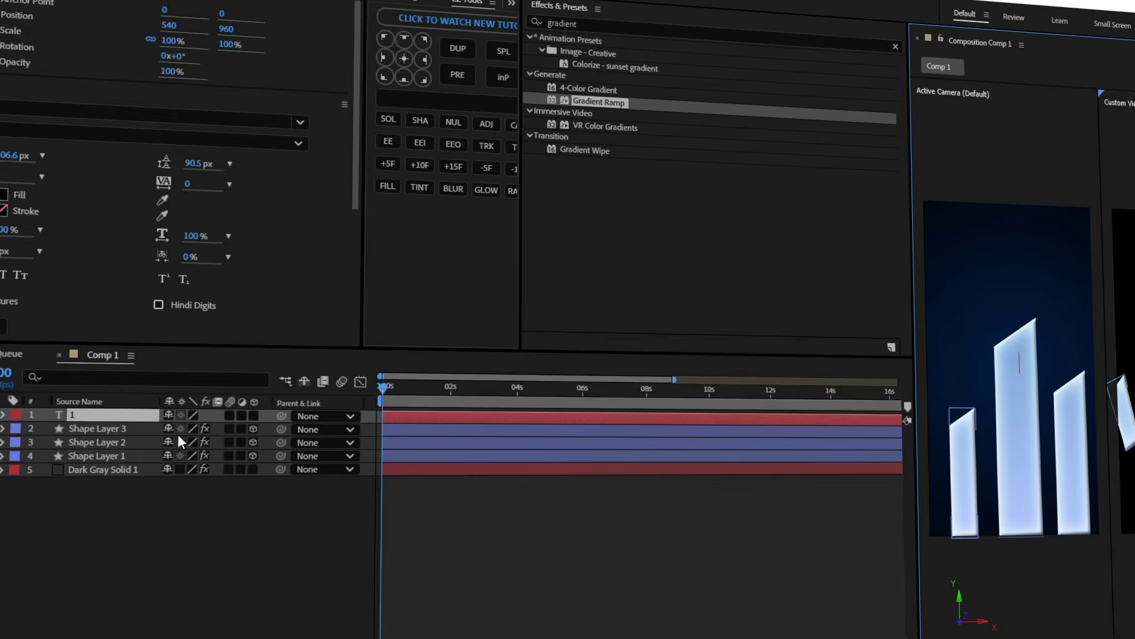
{"action": "type", "text": "1"}
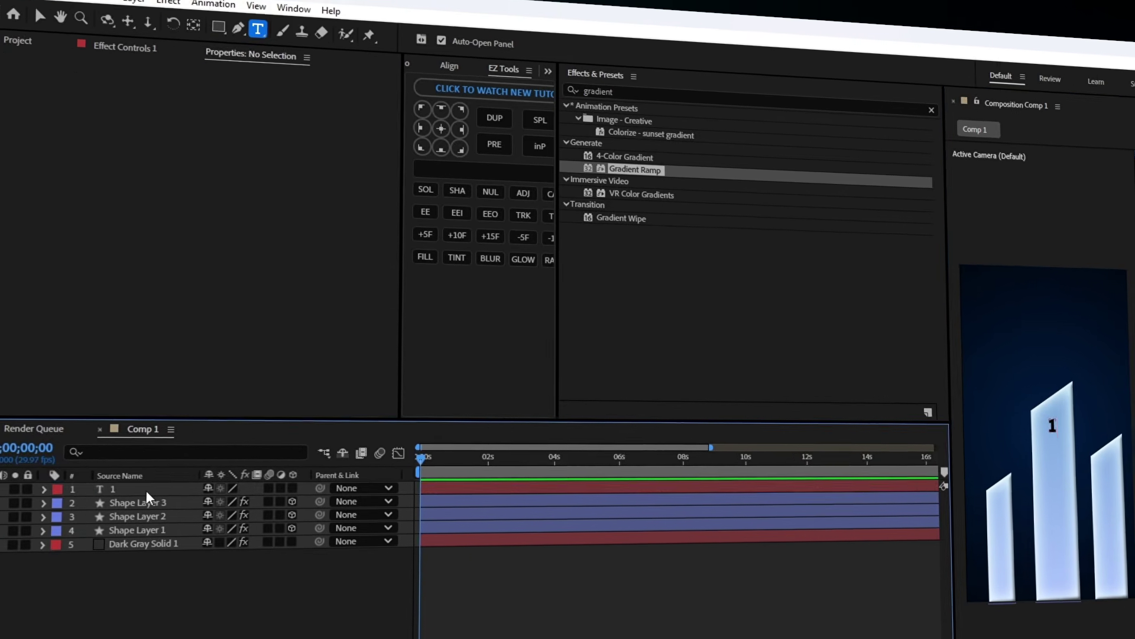
{"action": "left_click", "coordinate": [146, 491]}
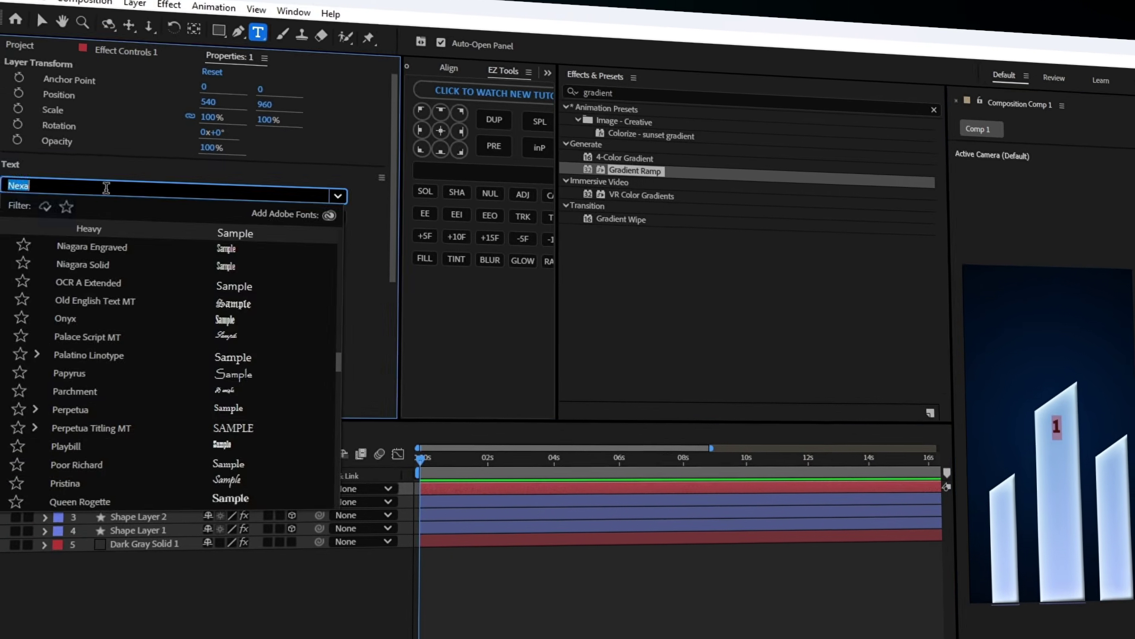
{"action": "key", "text": "s"}
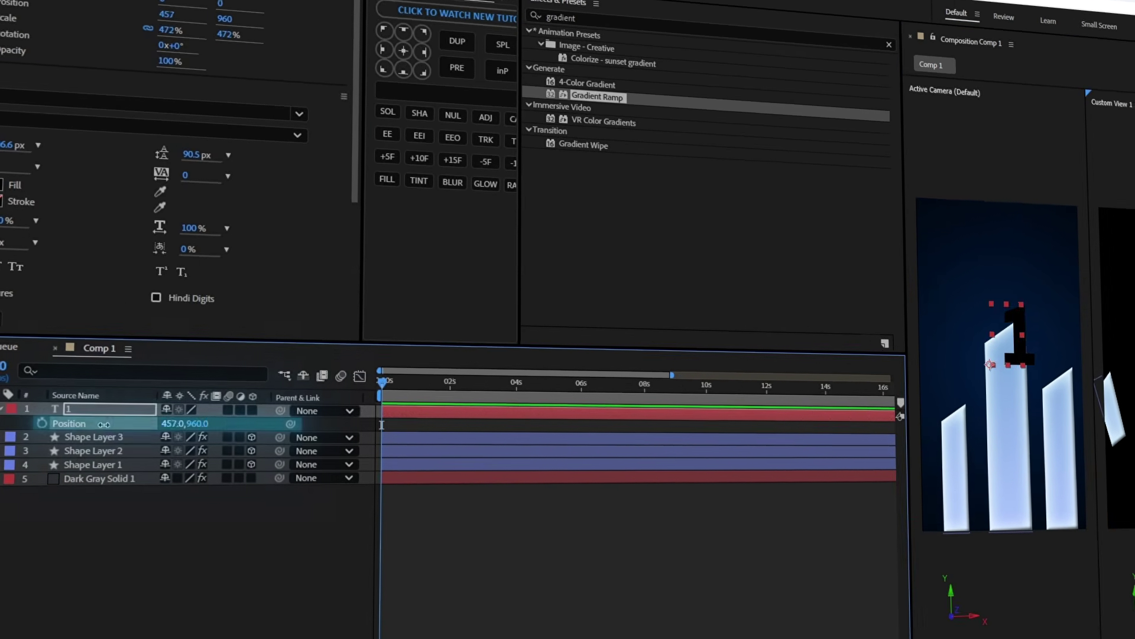
{"action": "left_click_drag", "start_coordinate": [221, 466], "coordinate": [152, 470]}
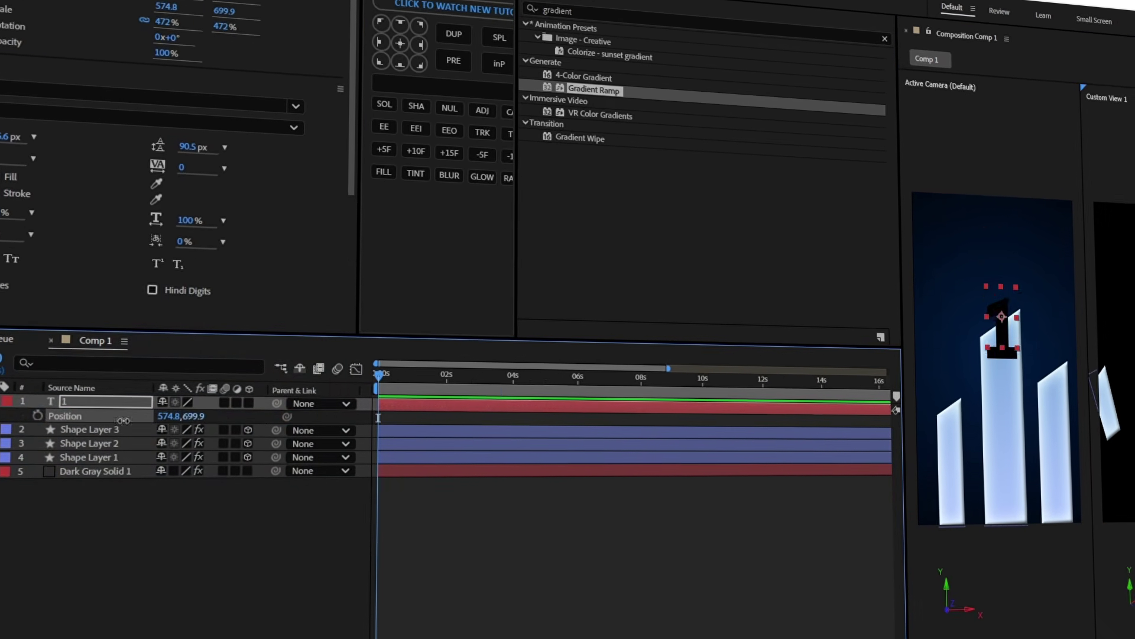
Apply Gradient Ramp to the "1" and set its start point to 572,164 and end point to 572,576
{"action": "double_click", "coordinate": [593, 90]}
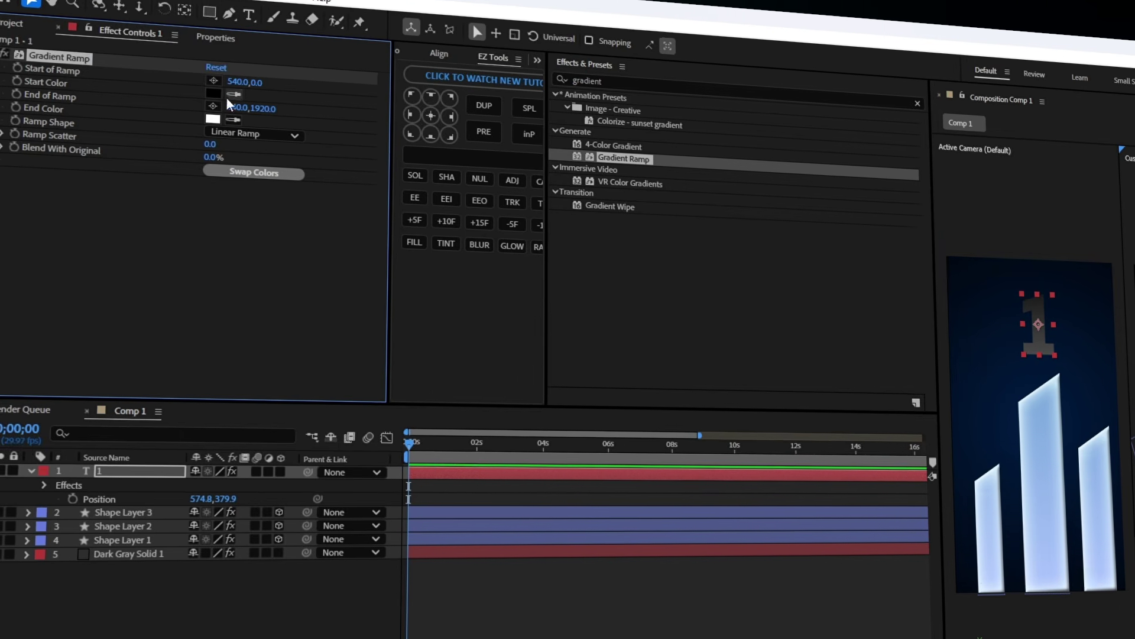
{"action": "left_click_drag", "start_coordinate": [220, 87], "coordinate": [402, 97]}
{"action": "left_click_drag", "start_coordinate": [268, 114], "coordinate": [80, 155]}
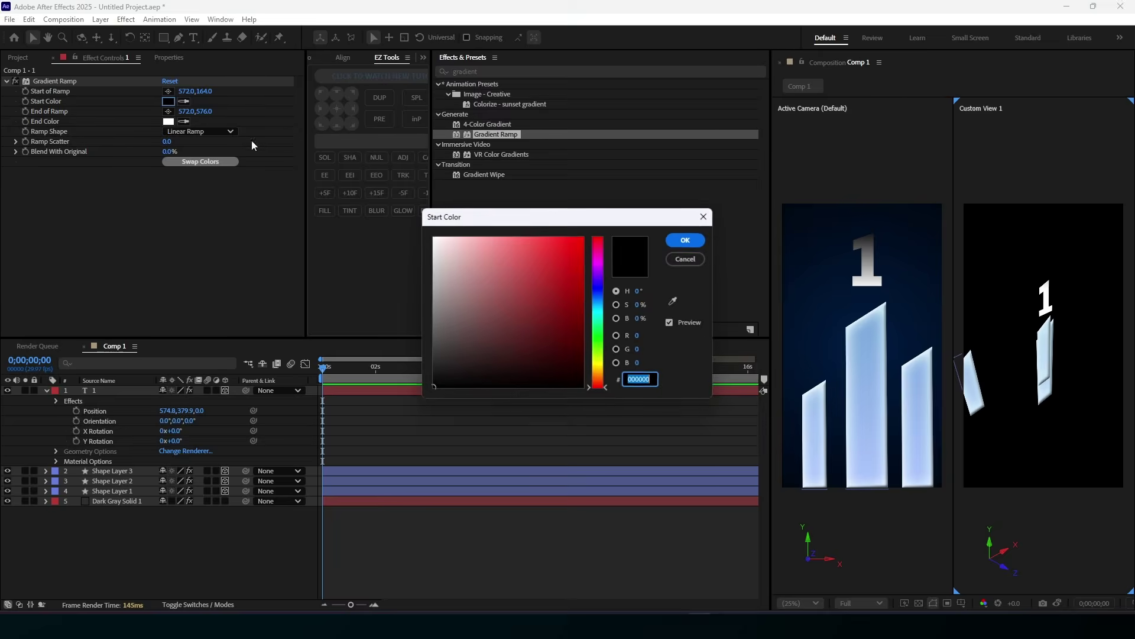
Set the "1" text's Gradient Ramp start color to FF0000 and end color to 740000
{"action": "type", "text": "FF0000"}
{"action": "left_click", "coordinate": [684, 241]}
{"action": "left_click", "coordinate": [163, 127]}
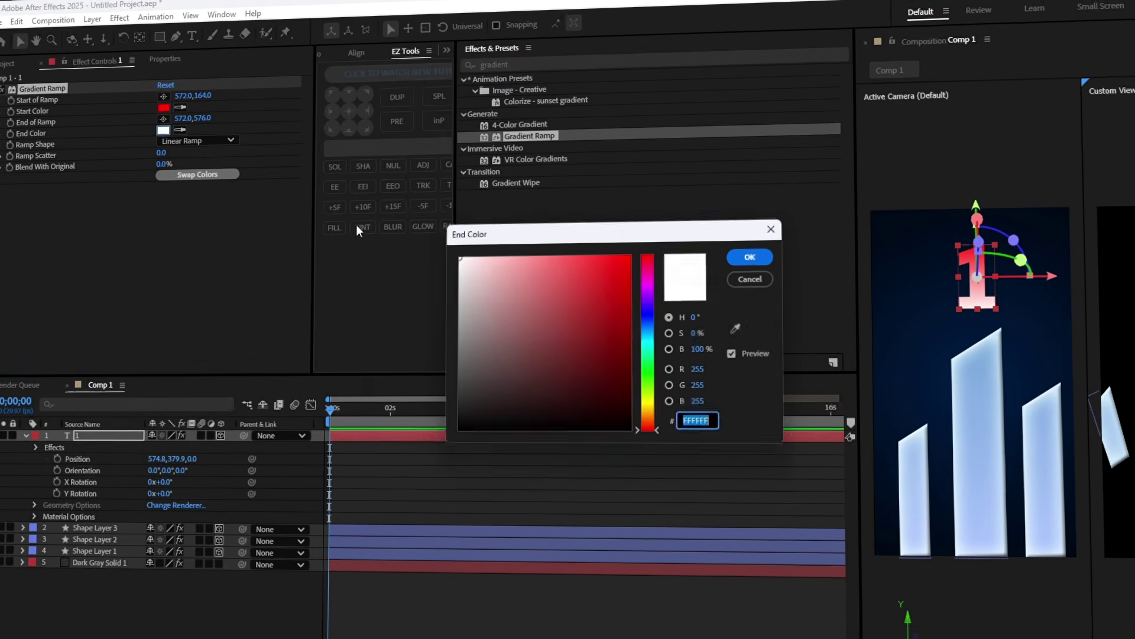
{"action": "type", "text": "740000"}
{"action": "key", "text": "Return"}
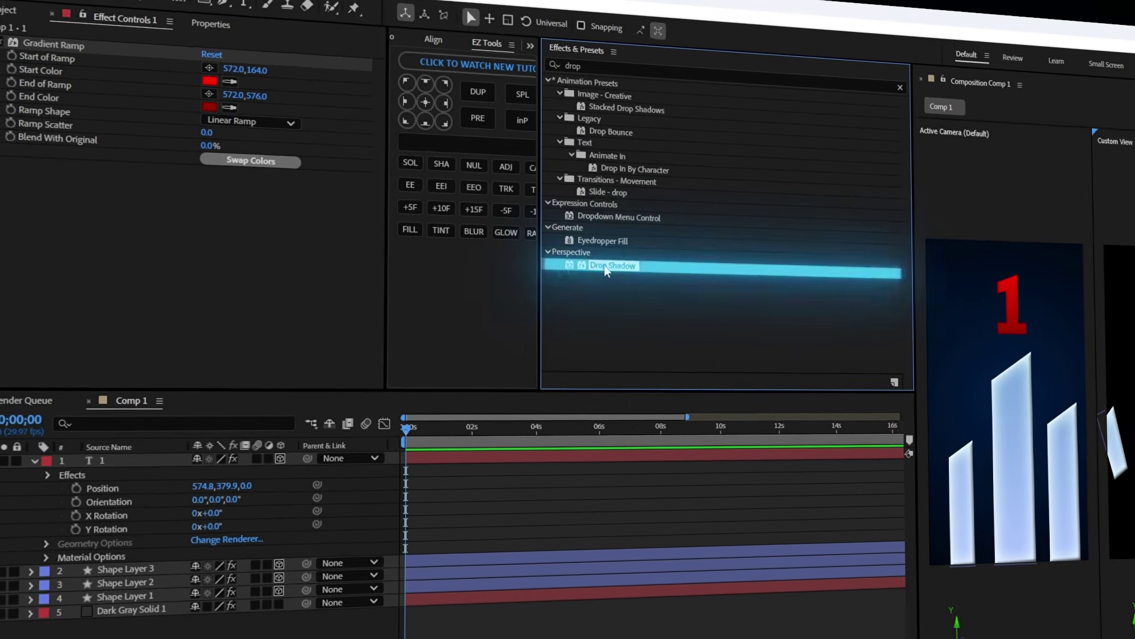
Add a Drop Shadow to the "1" with a dark red shadow color, 100% opacity and a distance of 10
{"action": "left_click_drag", "start_coordinate": [583, 264], "coordinate": [179, 415]}
{"action": "left_click_drag", "start_coordinate": [250, 437], "coordinate": [139, 479]}
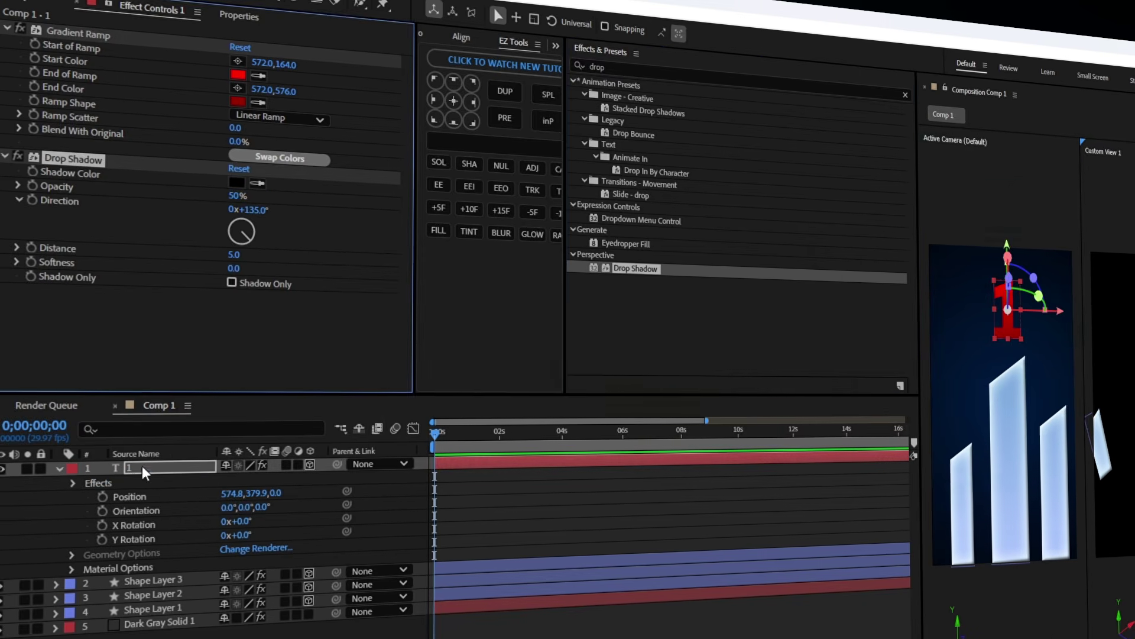
{"action": "left_click", "coordinate": [236, 183]}
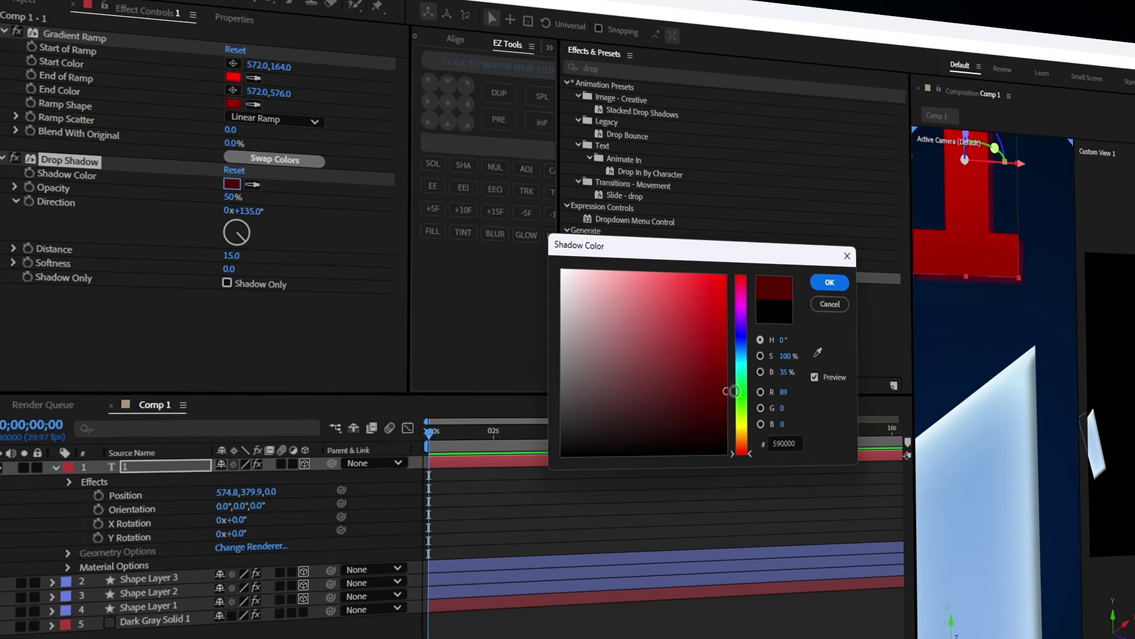
{"action": "left_click_drag", "start_coordinate": [730, 390], "coordinate": [689, 401]}
{"action": "left_click", "coordinate": [754, 285]}
{"action": "left_click", "coordinate": [235, 255]}
{"action": "type", "text": "1"}
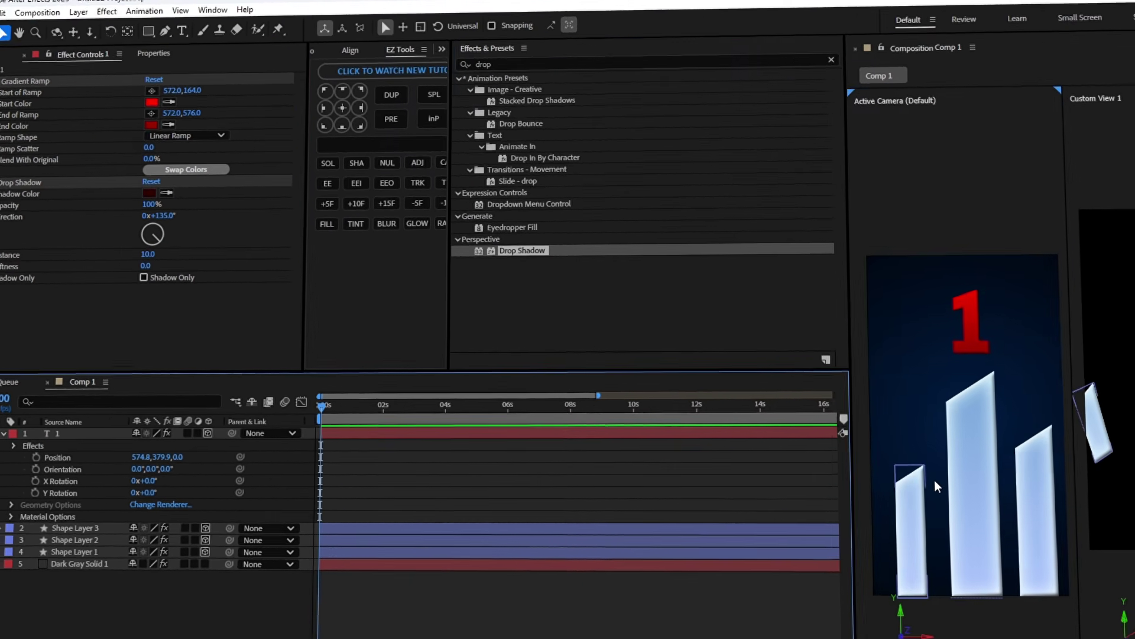
Apply CC Light Sweep to the "1" and keyframe its Center from 438,186 to 736,602
{"action": "left_click_drag", "start_coordinate": [76, 434], "coordinate": [76, 431]}
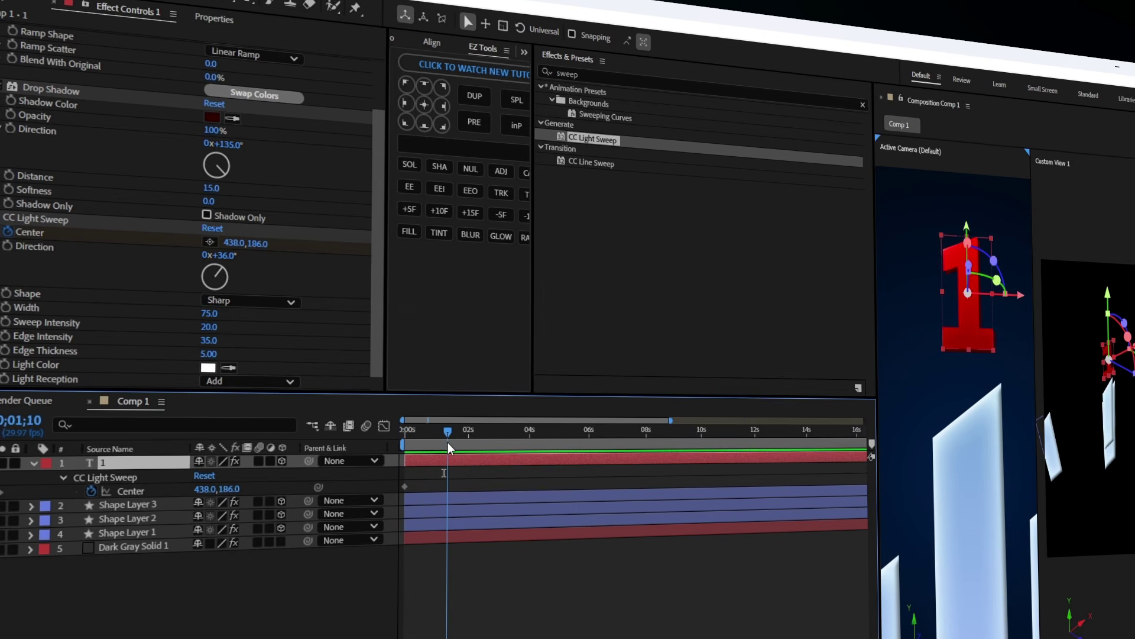
{"action": "left_click", "coordinate": [209, 242]}
{"action": "key", "text": "Home"}
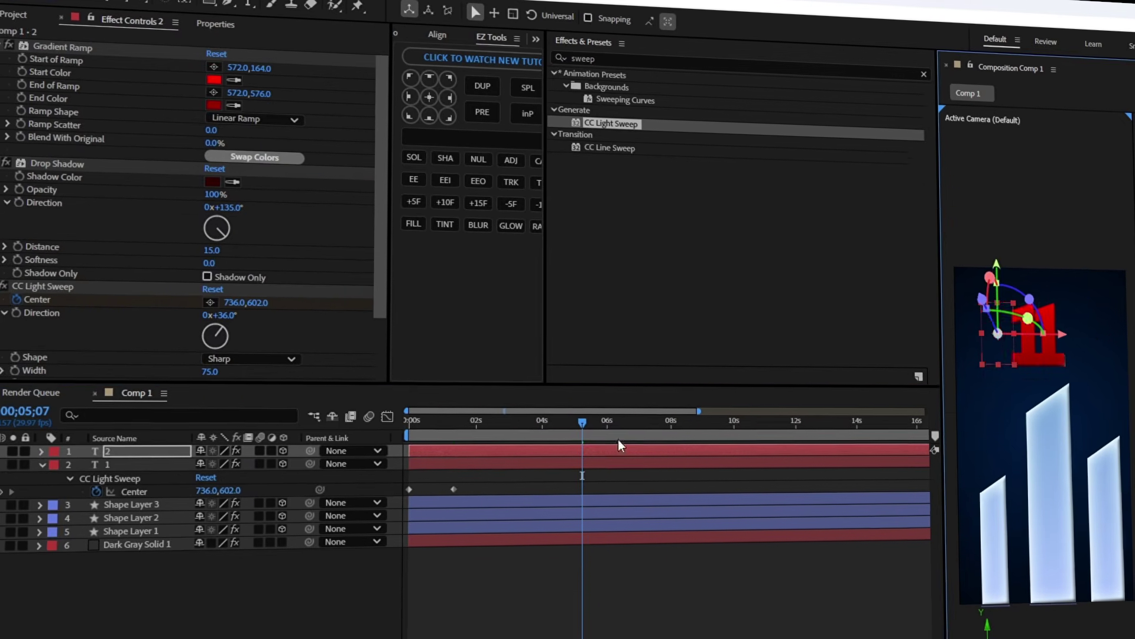
Change the duplicated number's text to "2" and give its Gradient Ramp a light pink start color and a very dark end color
{"action": "double_click", "coordinate": [117, 451]}
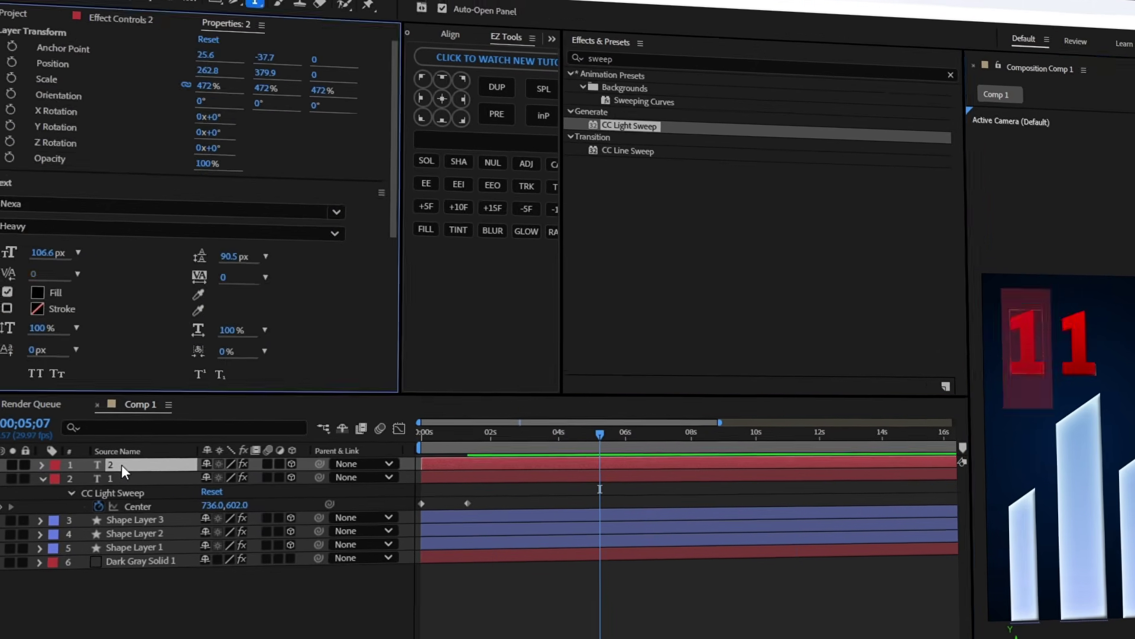
{"action": "type", "text": "2"}
{"action": "left_click", "coordinate": [132, 21]}
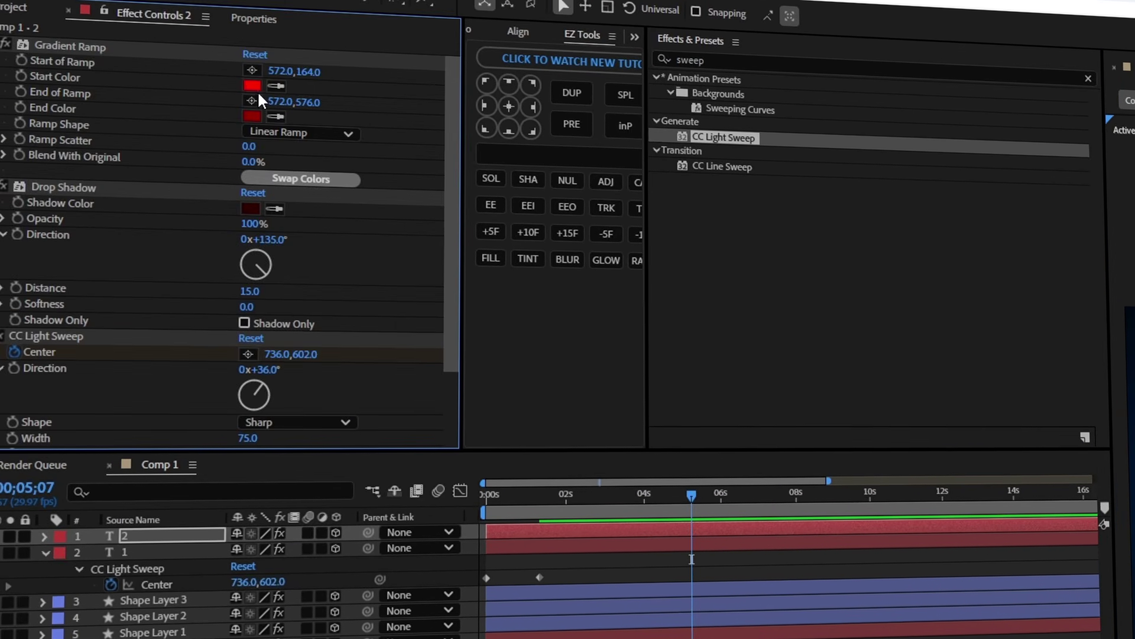
{"action": "left_click", "coordinate": [252, 86]}
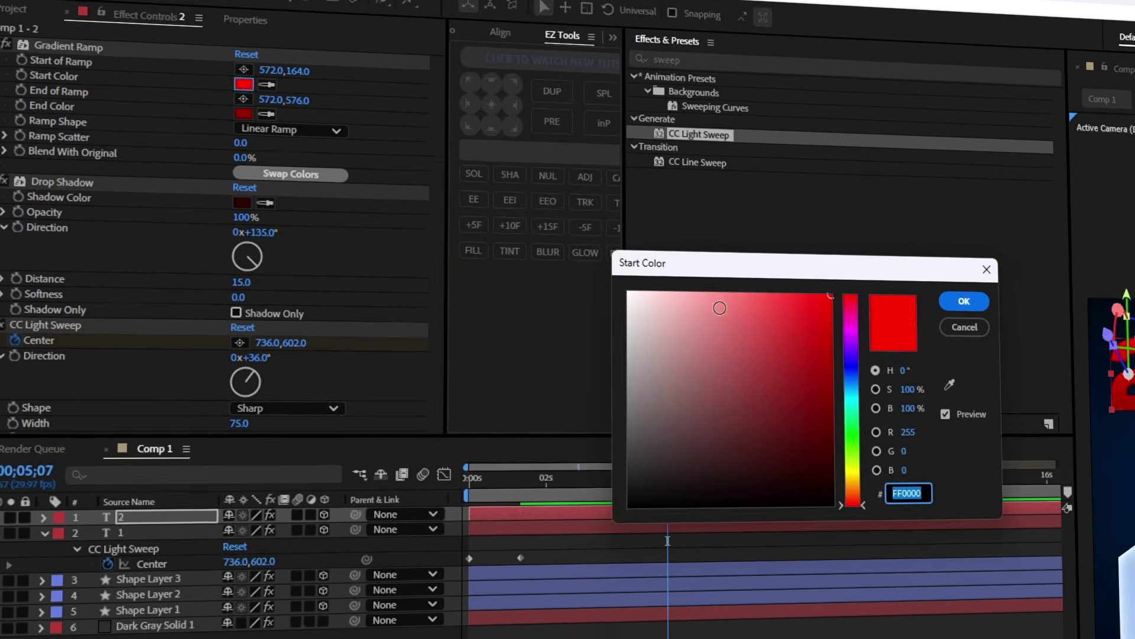
{"action": "left_click", "coordinate": [719, 307]}
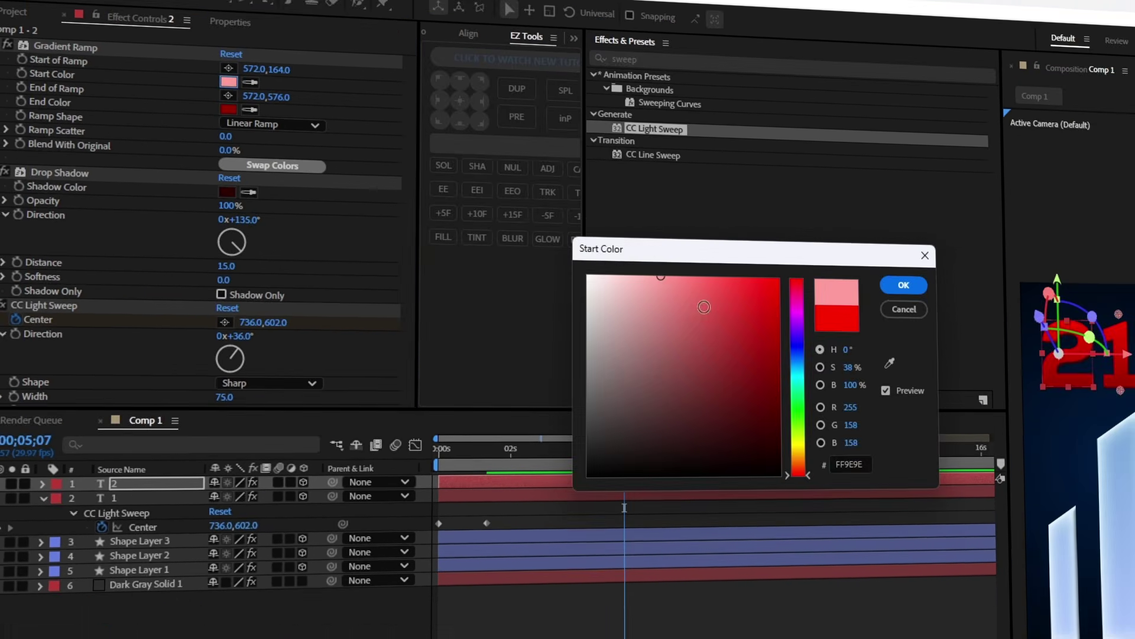
{"action": "left_click", "coordinate": [964, 301]}
{"action": "left_click", "coordinate": [211, 105]}
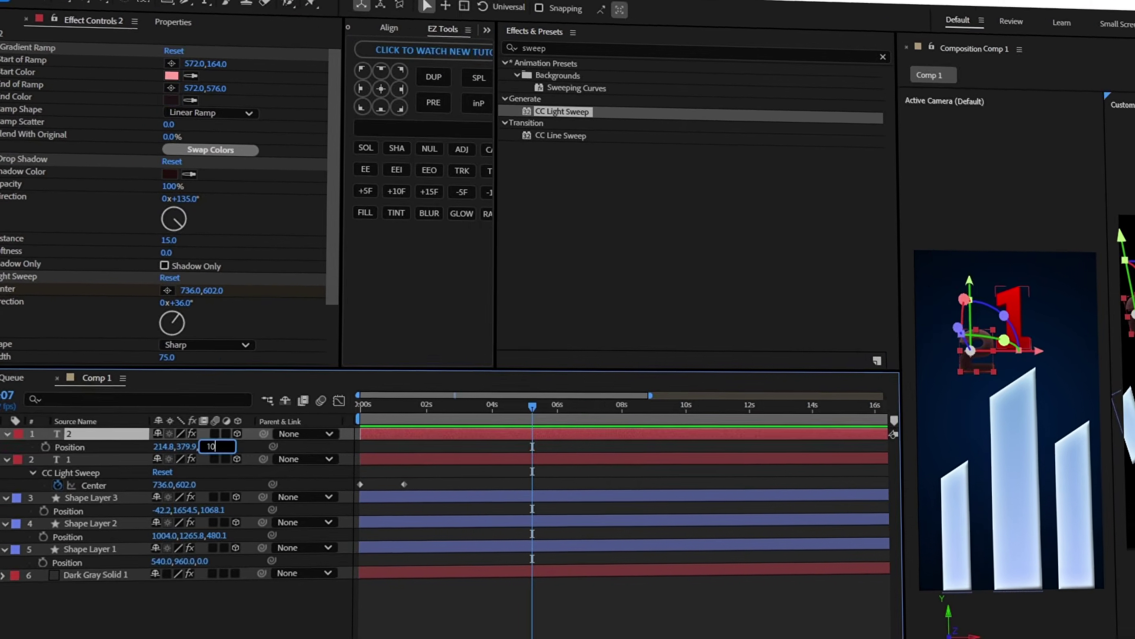
Set the "2" text layer's Z position to 1068
{"action": "type", "text": "1068"}
{"action": "key", "text": "Return"}
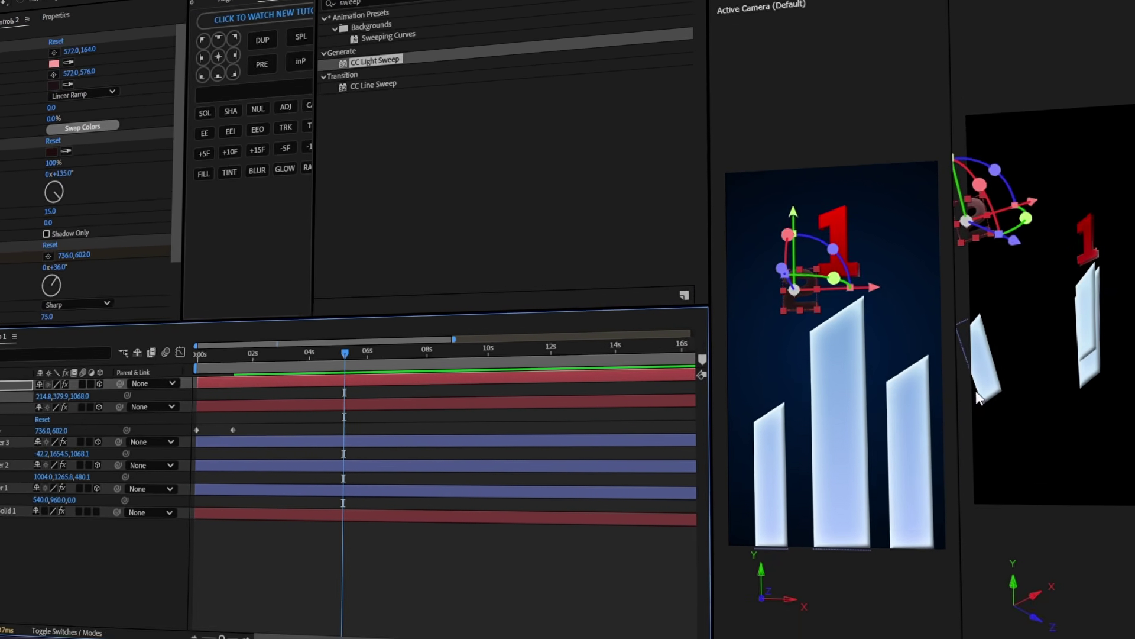
Move the "2" text layer so it sits above the shortest pillar
{"action": "left_click_drag", "start_coordinate": [1038, 207], "coordinate": [993, 206]}
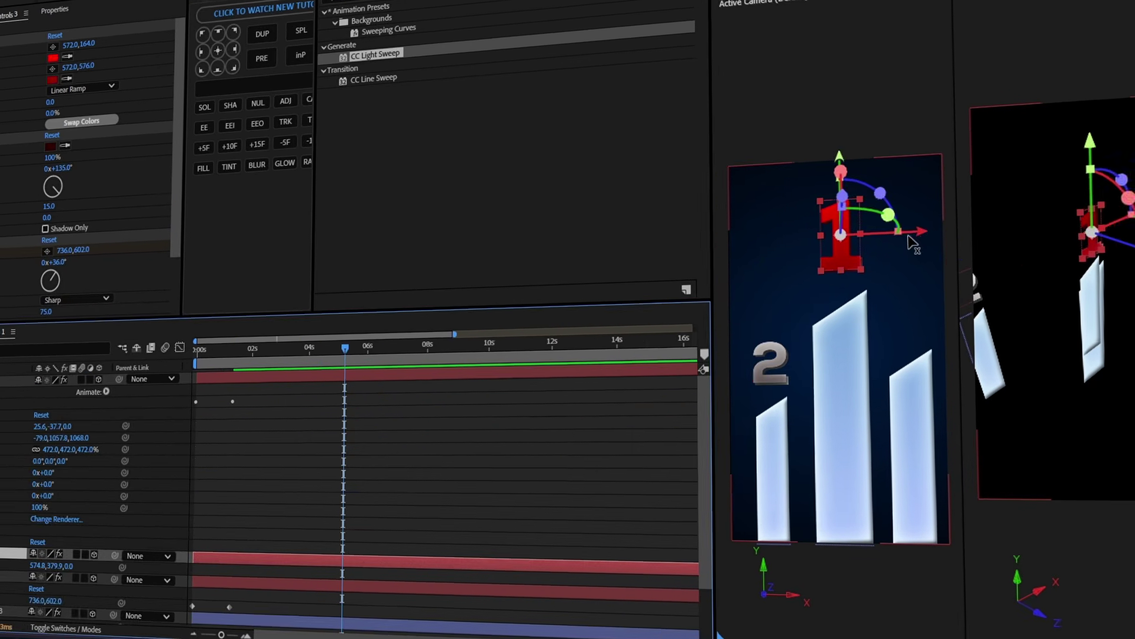
Rename the duplicated number layer as 3, set its Z position to 480 and place it just above the right pillar
{"action": "key", "text": "Return"}
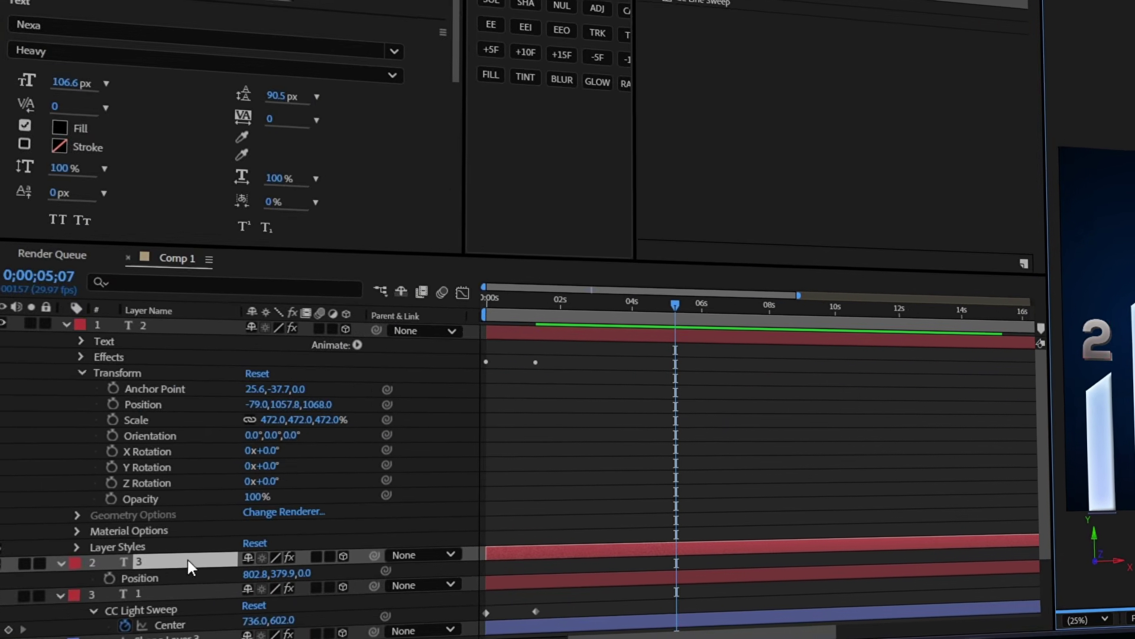
{"action": "scroll", "coordinate": [40, 527], "scroll_direction": "down", "scroll_amount": 3}
{"action": "left_click", "coordinate": [312, 481]}
{"action": "type", "text": "480"}
{"action": "key", "text": "Return"}
{"action": "left_click_drag", "start_coordinate": [1104, 204], "coordinate": [1104, 251]}
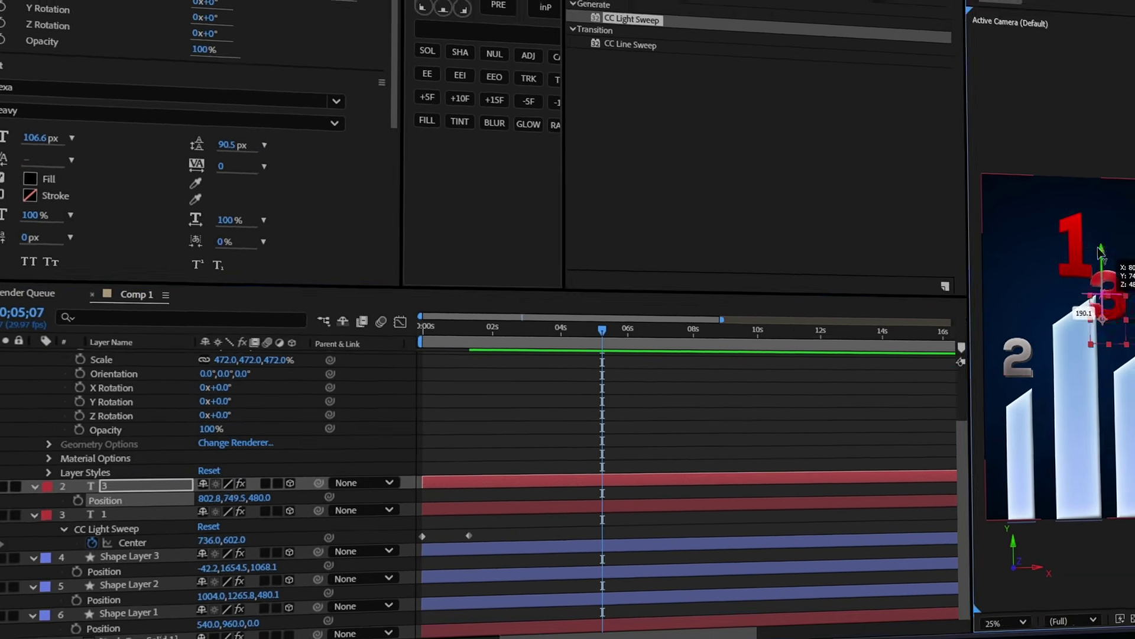
{"action": "left_click_drag", "start_coordinate": [1032, 350], "coordinate": [1043, 349]}
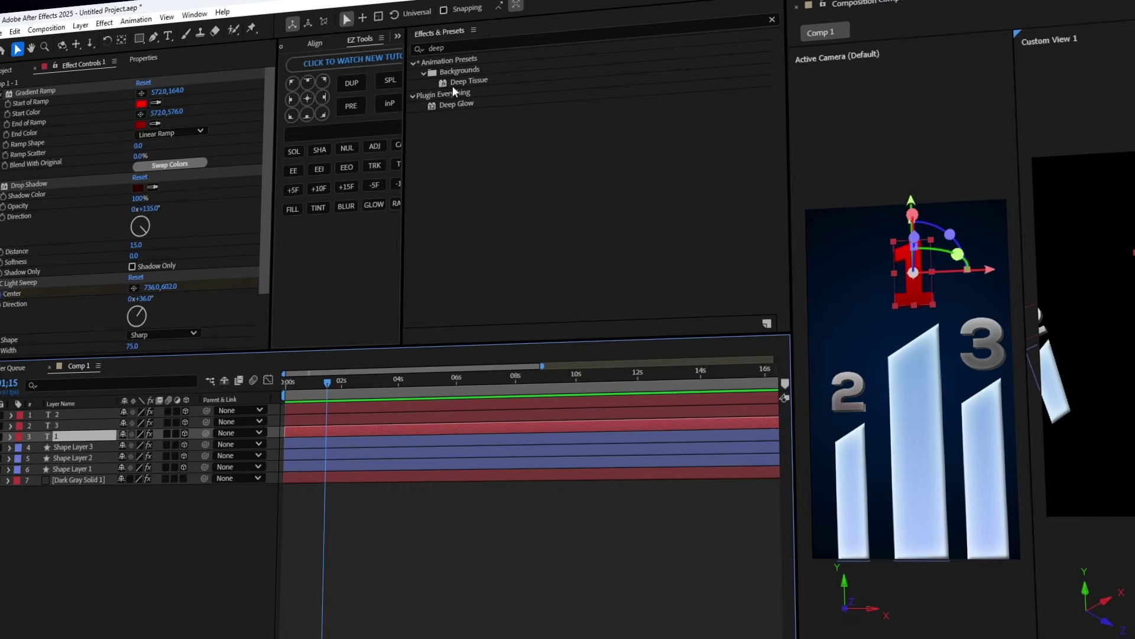
Apply Deep Glow to the "1" with an exposure of 0.20 and copy the effect to the "3" and "2" layers
{"action": "double_click", "coordinate": [457, 105]}
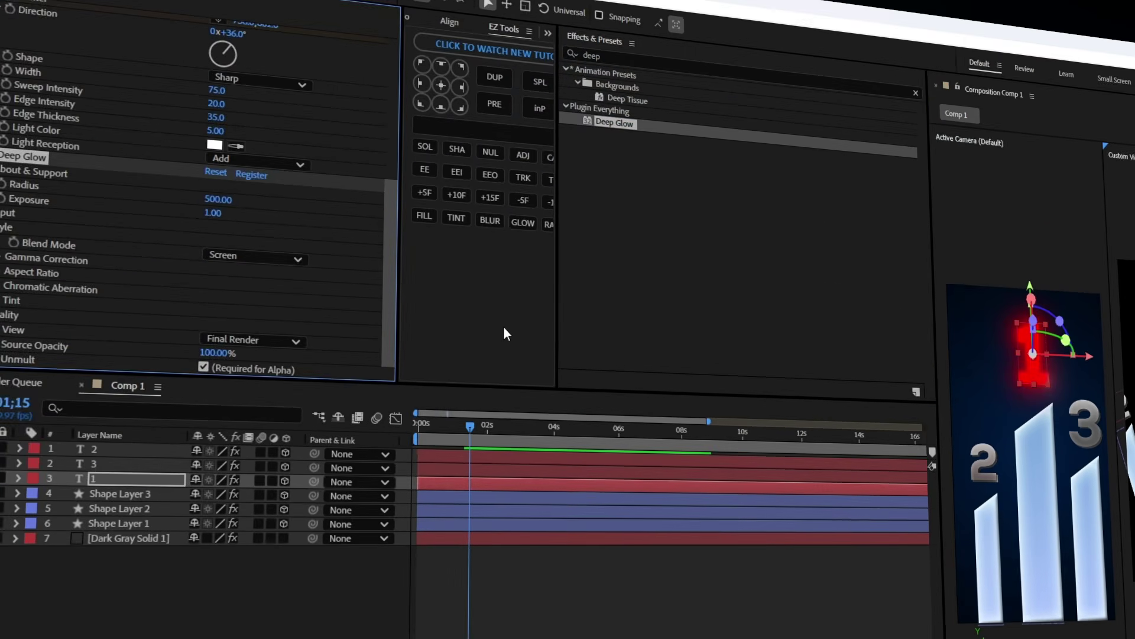
{"action": "left_click", "coordinate": [213, 212]}
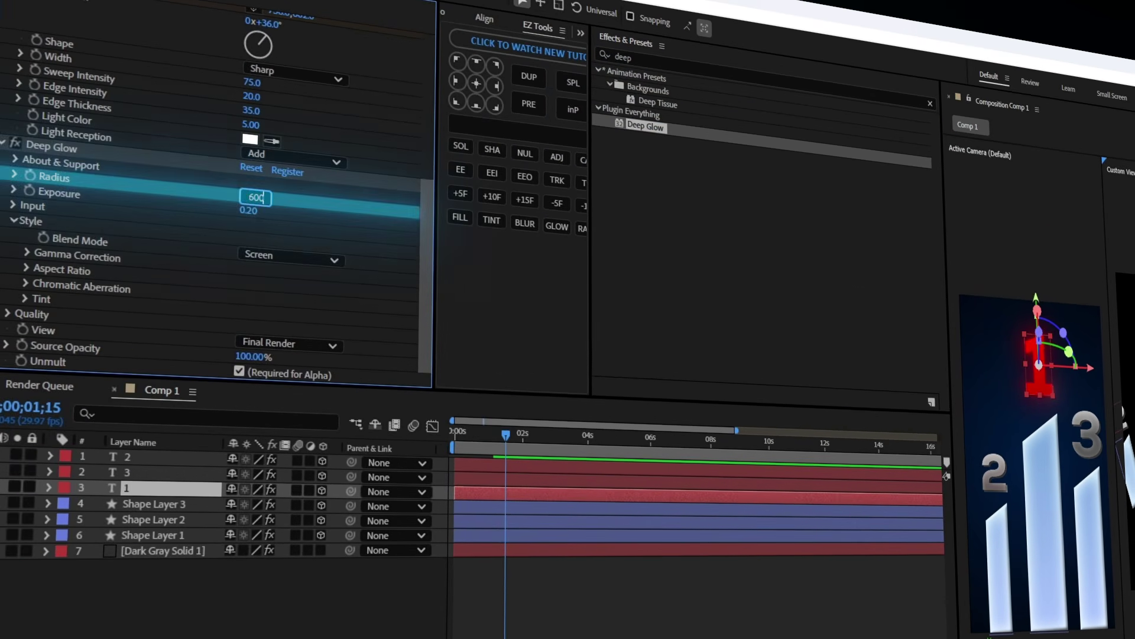
{"action": "type", "text": "00."}
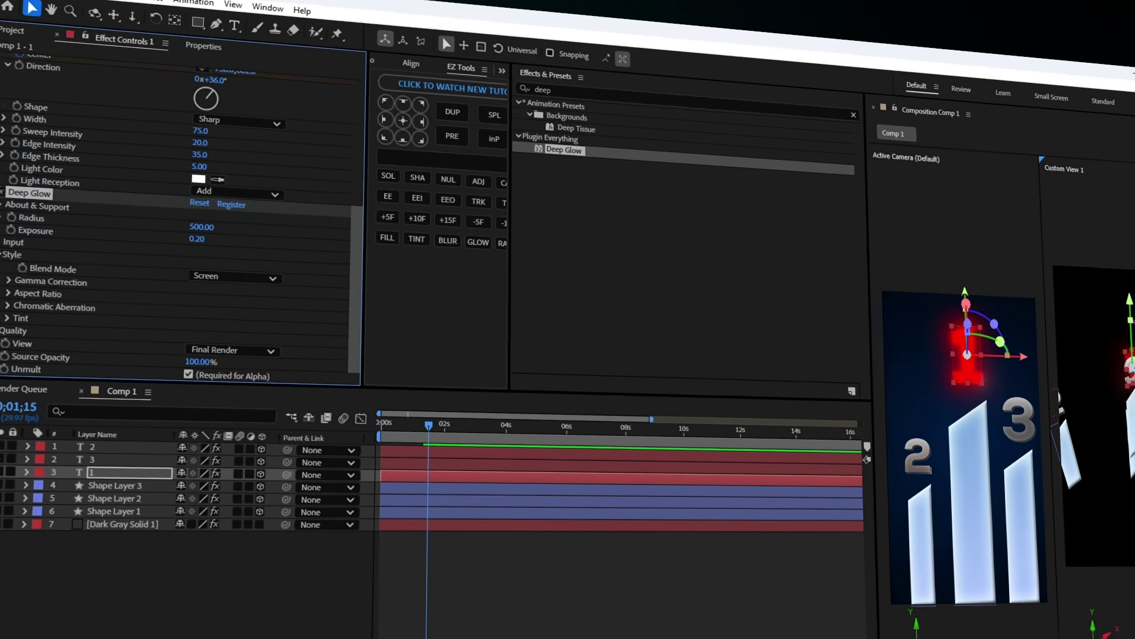
{"action": "left_click", "coordinate": [138, 469]}
{"action": "left_click", "coordinate": [101, 447]}
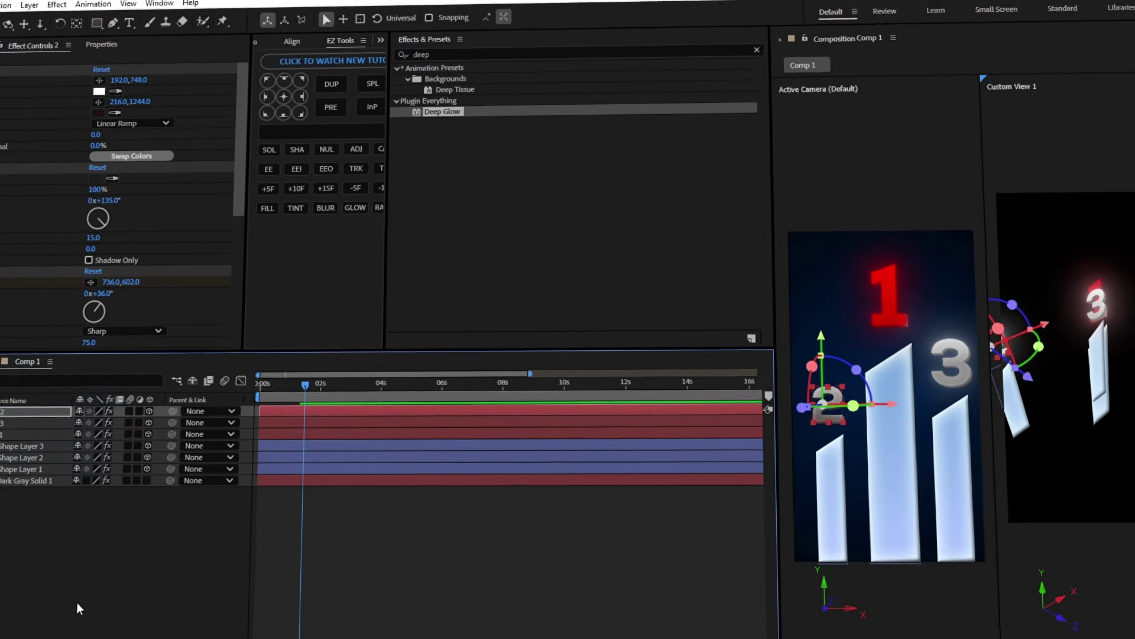
{"action": "left_click", "coordinate": [83, 602]}
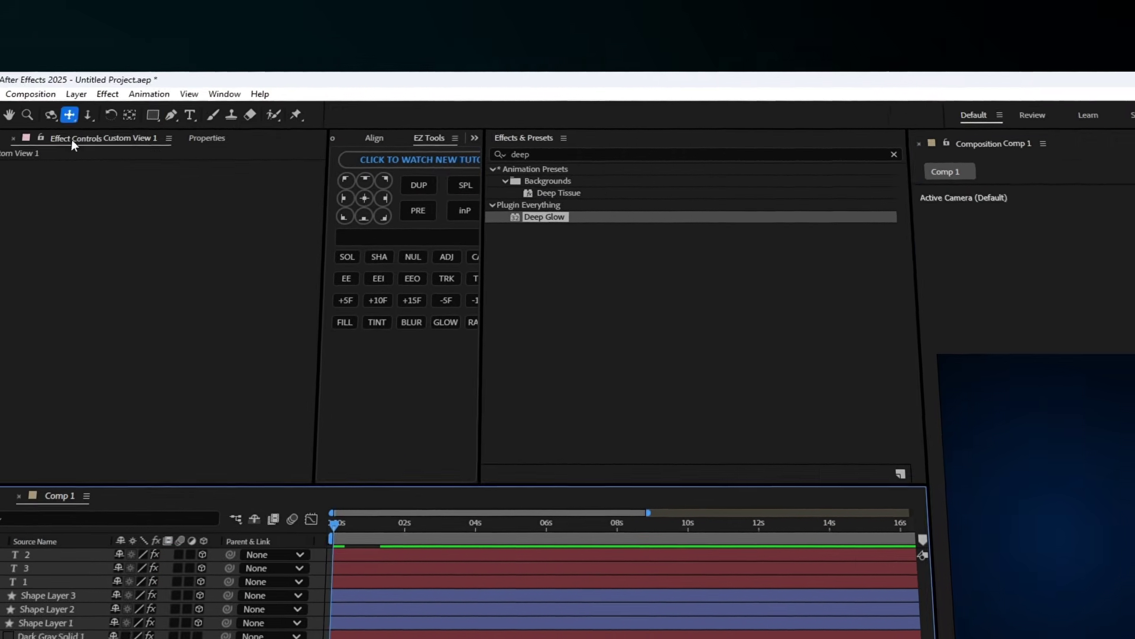
Draw a rectangle shape about 876 by 592 px for the info card and set its roundness to 50
{"action": "left_click", "coordinate": [190, 125]}
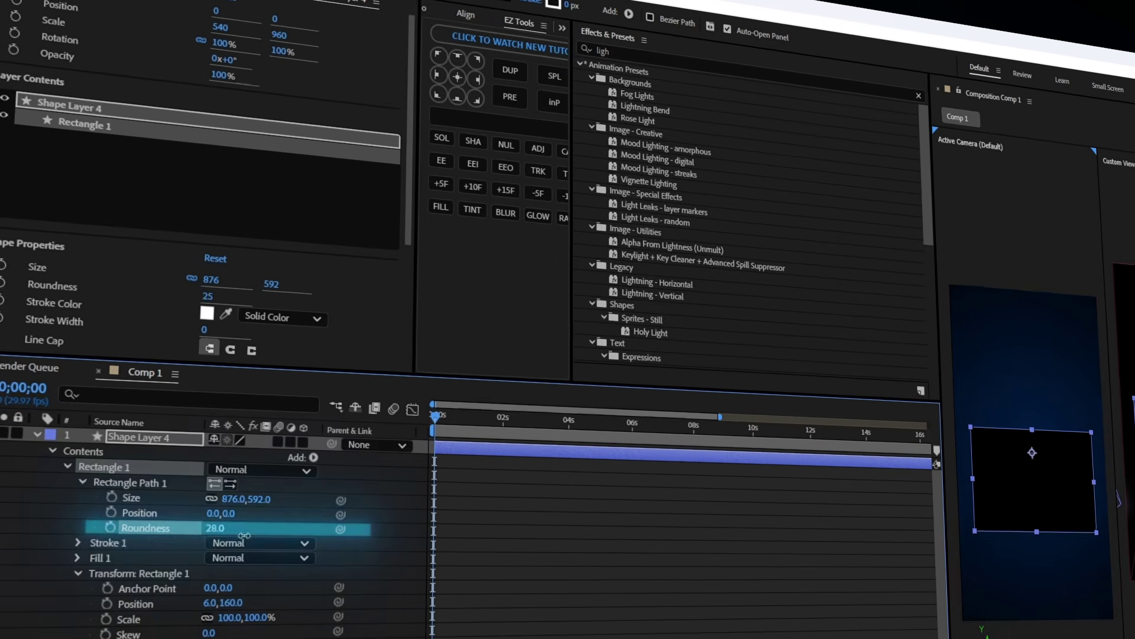
{"action": "left_click_drag", "start_coordinate": [173, 605], "coordinate": [211, 615]}
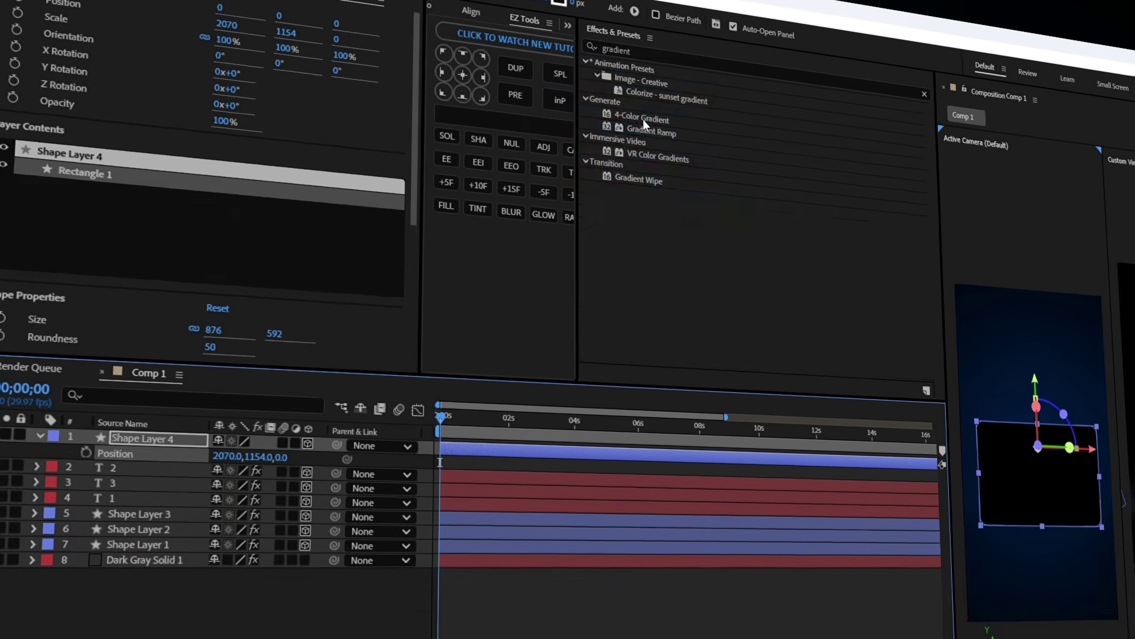
Apply a Gradient Ramp to the rectangle with start color 1A2948 and a near-black end color
{"action": "double_click", "coordinate": [735, 152]}
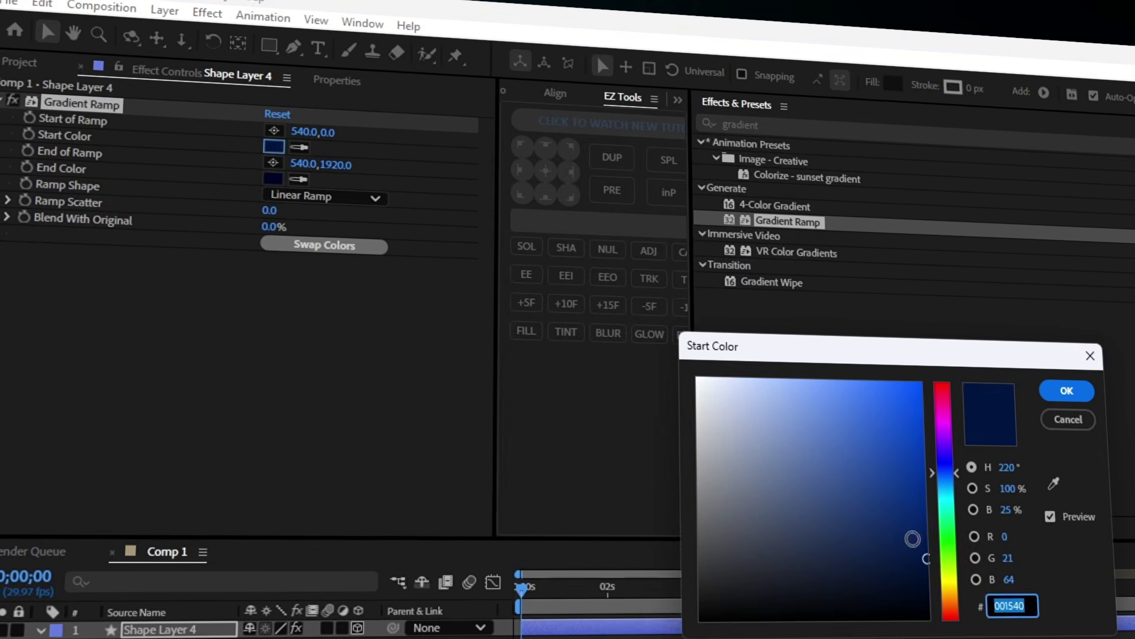
{"action": "left_click_drag", "start_coordinate": [913, 537], "coordinate": [848, 547]}
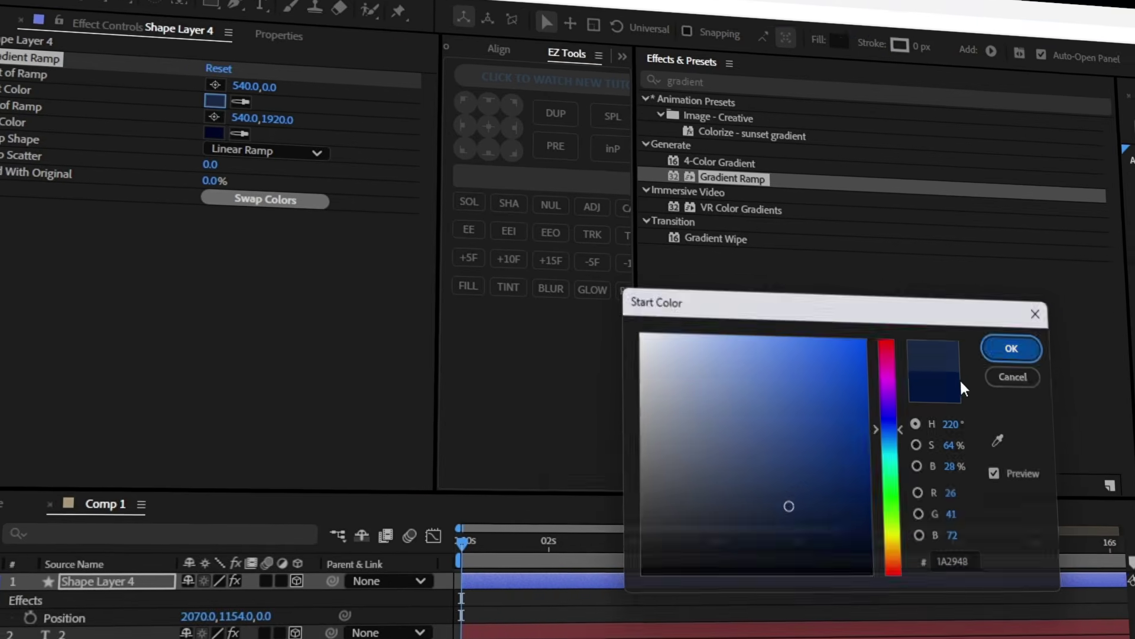
{"action": "left_click", "coordinate": [1064, 389]}
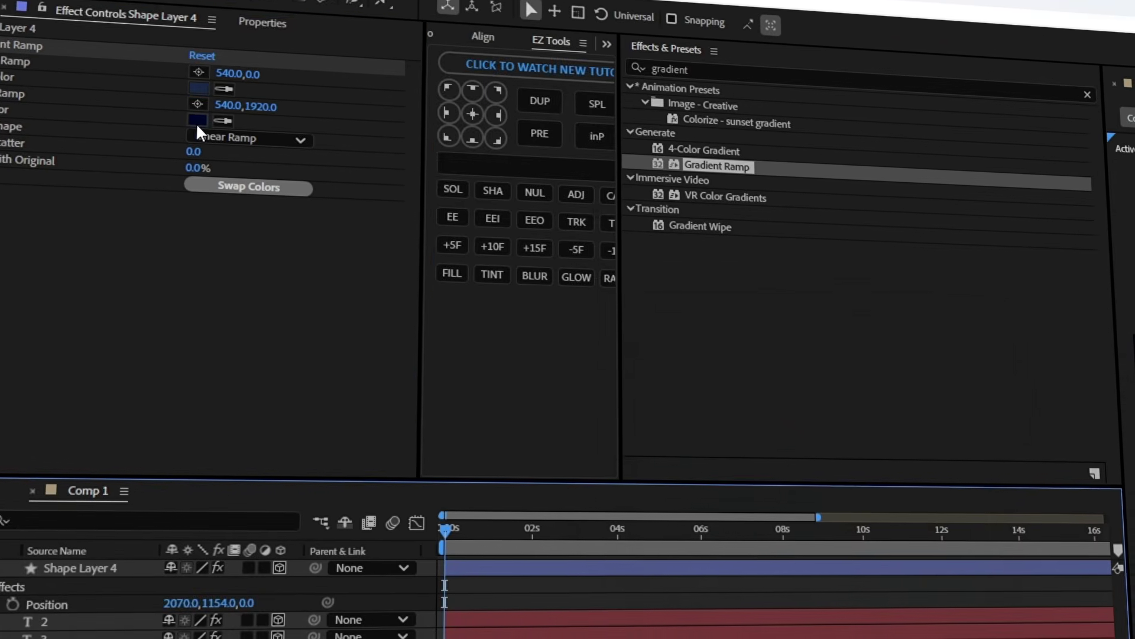
{"action": "left_click", "coordinate": [271, 176]}
{"action": "left_click", "coordinate": [992, 332]}
Add an Inner Glow layer style to the rectangle with 30% opacity and a size of 150
{"action": "right_click", "coordinate": [77, 547]}
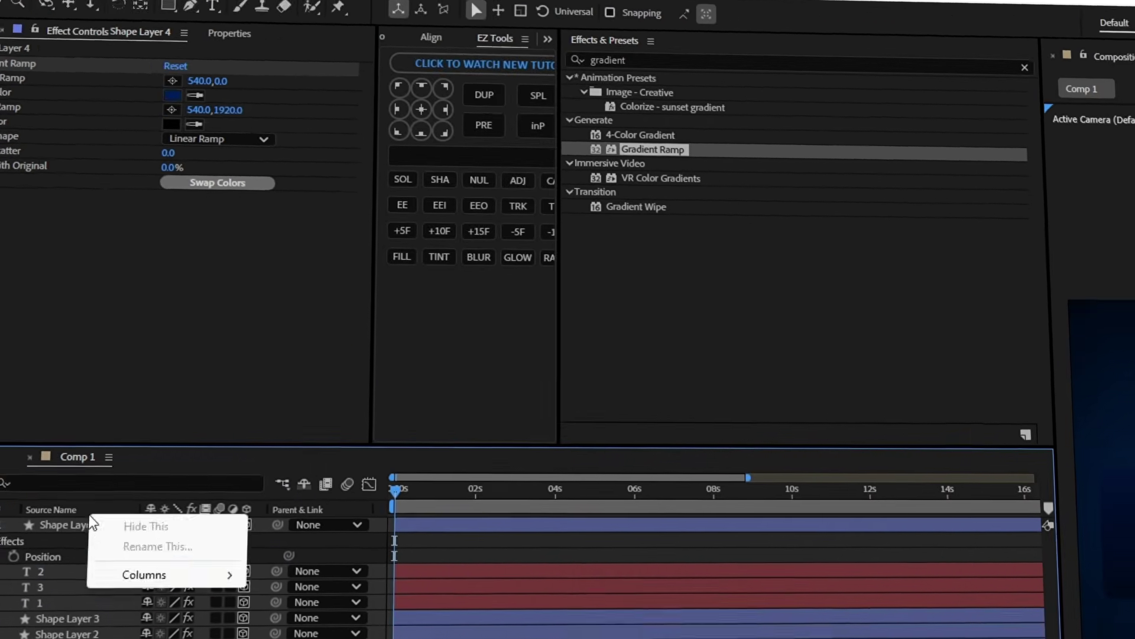
{"action": "right_click", "coordinate": [89, 564]}
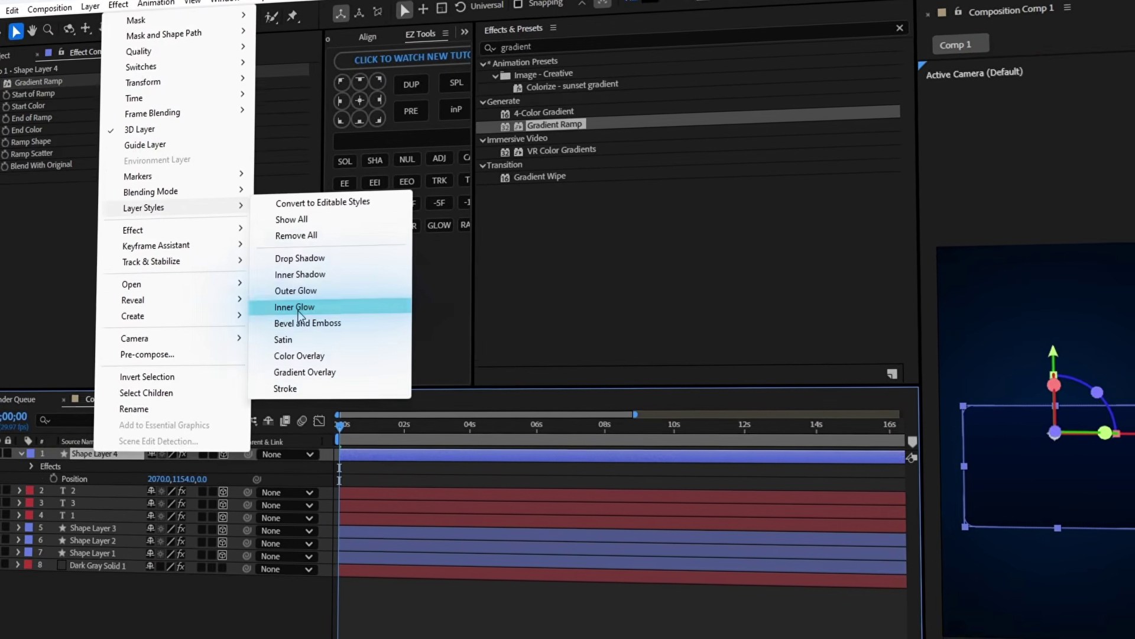
{"action": "left_click", "coordinate": [296, 307]}
{"action": "left_click_drag", "start_coordinate": [187, 588], "coordinate": [135, 590]}
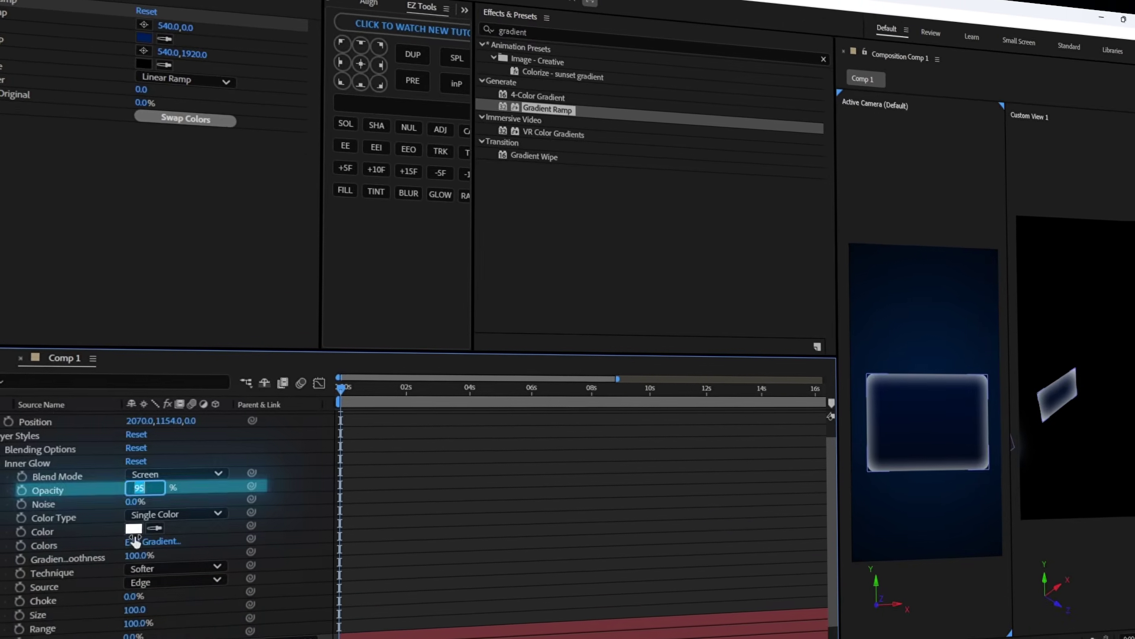
{"action": "type", "text": "30"}
{"action": "key", "text": "Return"}
{"action": "left_click", "coordinate": [123, 603]}
{"action": "type", "text": "150"}
{"action": "key", "text": "Return"}
Change the rectangle's Inner Glow color to a light blue
{"action": "left_click", "coordinate": [122, 524]}
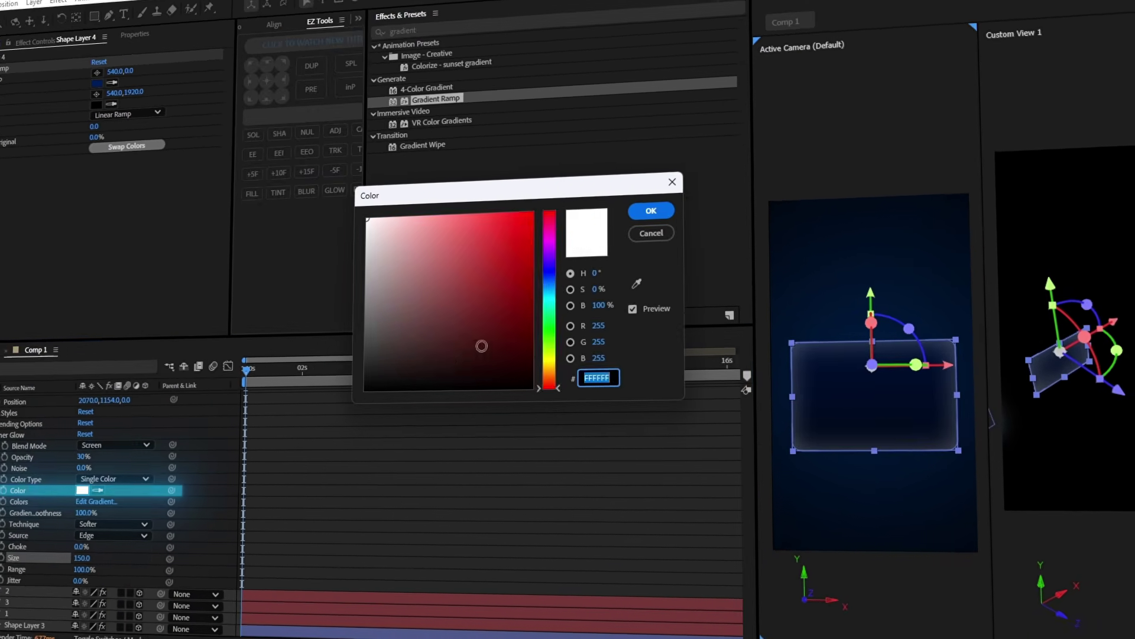
{"action": "left_click", "coordinate": [540, 276]}
{"action": "left_click", "coordinate": [448, 214]}
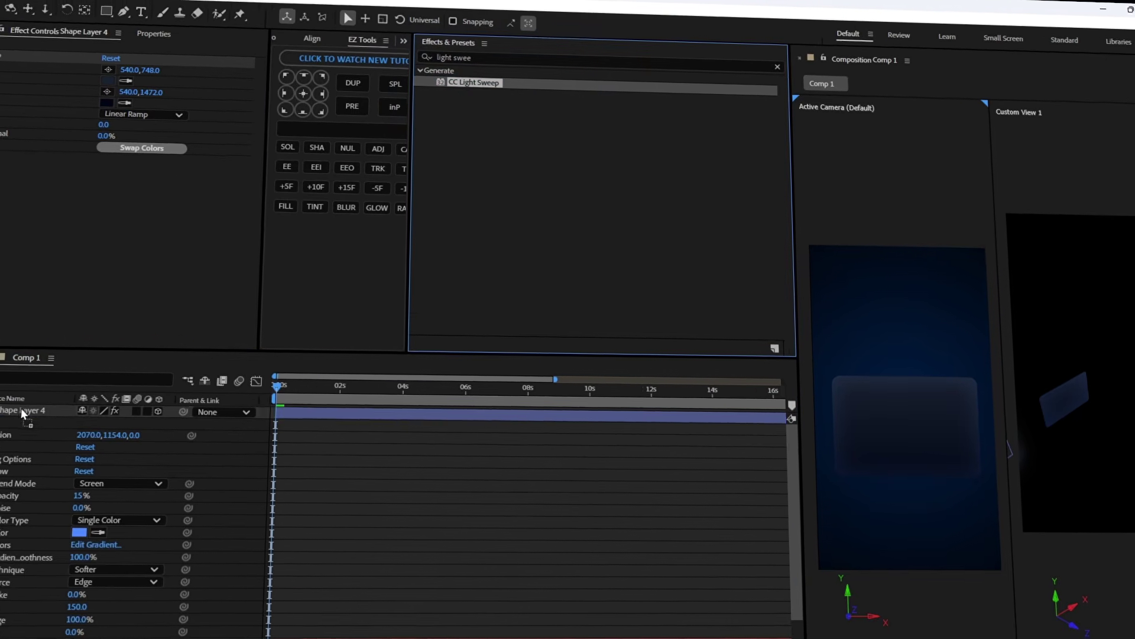
Apply CC Light Sweep to the rectangle with direction 47°, width 115, sweep intensity 10, edge intensity 60 and edge thickness 7
{"action": "left_click_drag", "start_coordinate": [22, 412], "coordinate": [23, 412]}
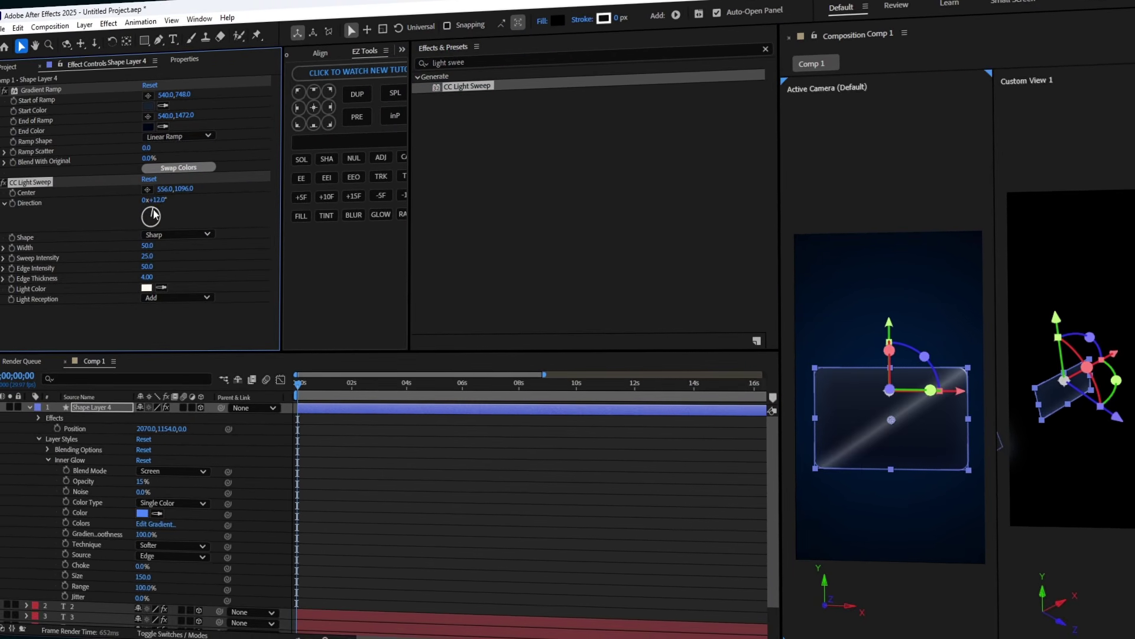
{"action": "left_click_drag", "start_coordinate": [174, 243], "coordinate": [185, 242]}
{"action": "left_click_drag", "start_coordinate": [155, 207], "coordinate": [158, 210]}
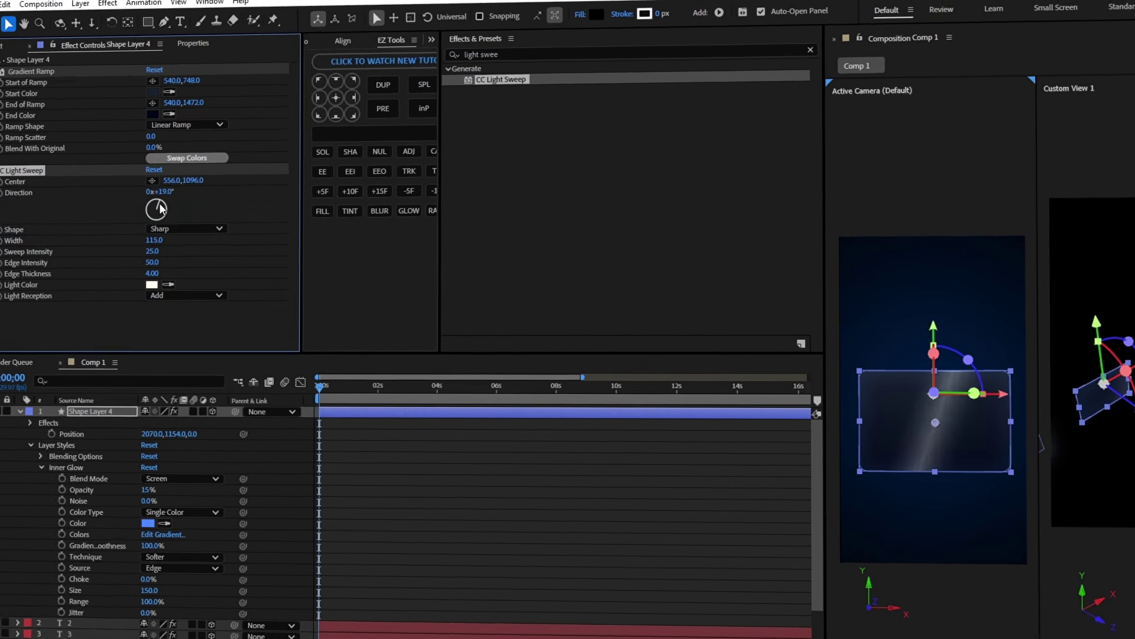
{"action": "left_click", "coordinate": [148, 255]}
{"action": "type", "text": "15"}
{"action": "key", "text": "Return"}
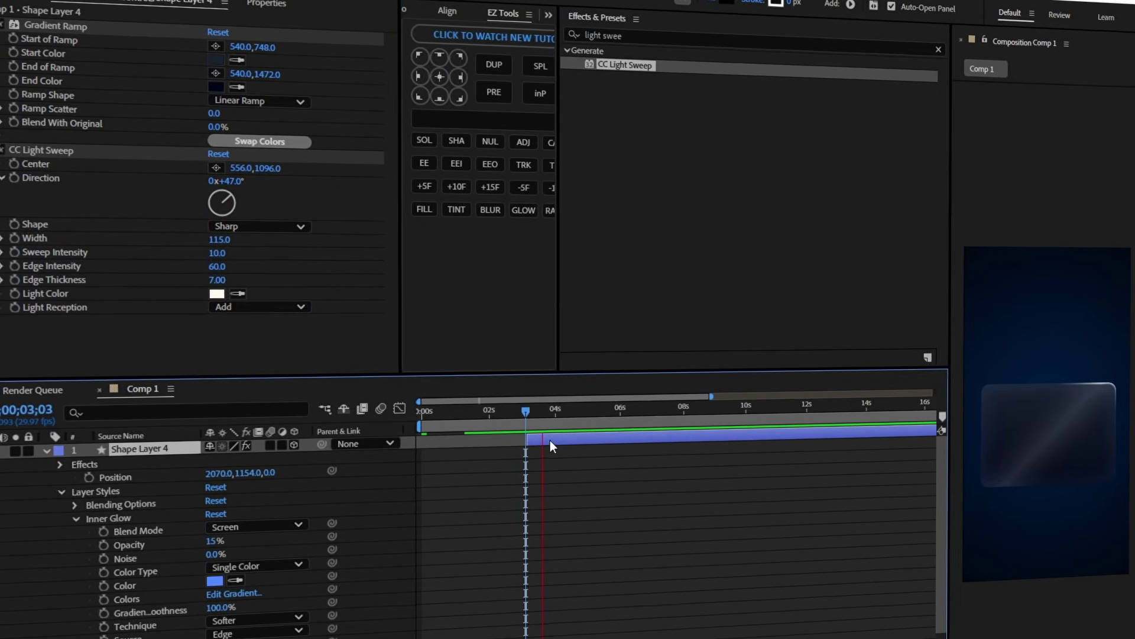
Keyframe the rectangle's light sweep Center from 76,748 near the layer's start to beyond its lower-right corner at 0;00;05;22
{"action": "key", "text": "space"}
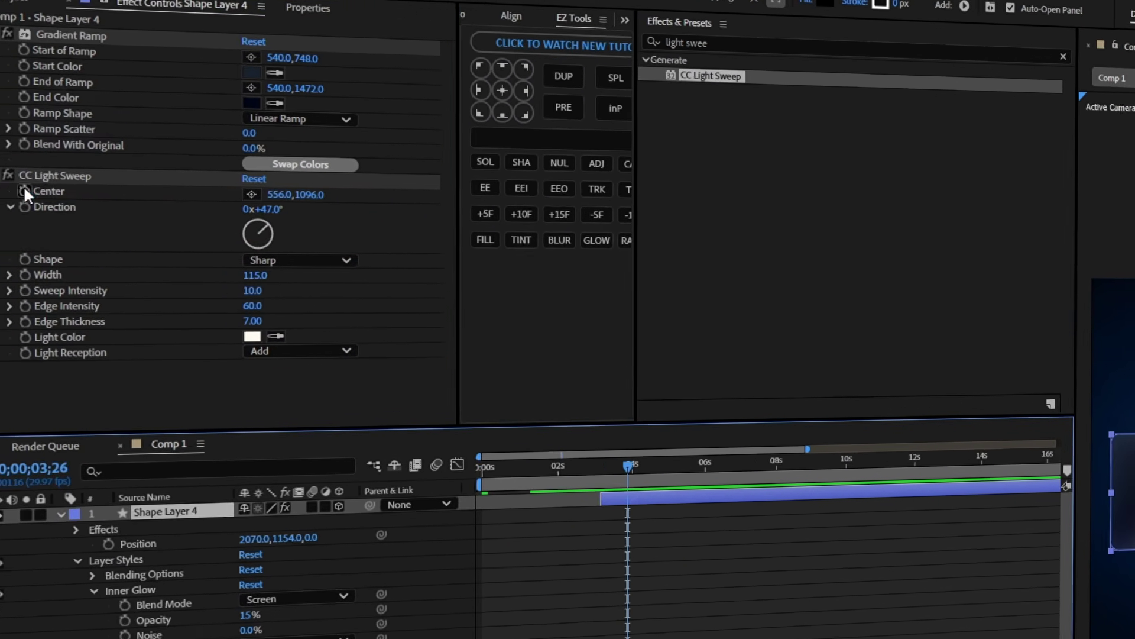
{"action": "left_click", "coordinate": [25, 190]}
{"action": "key", "text": "u"}
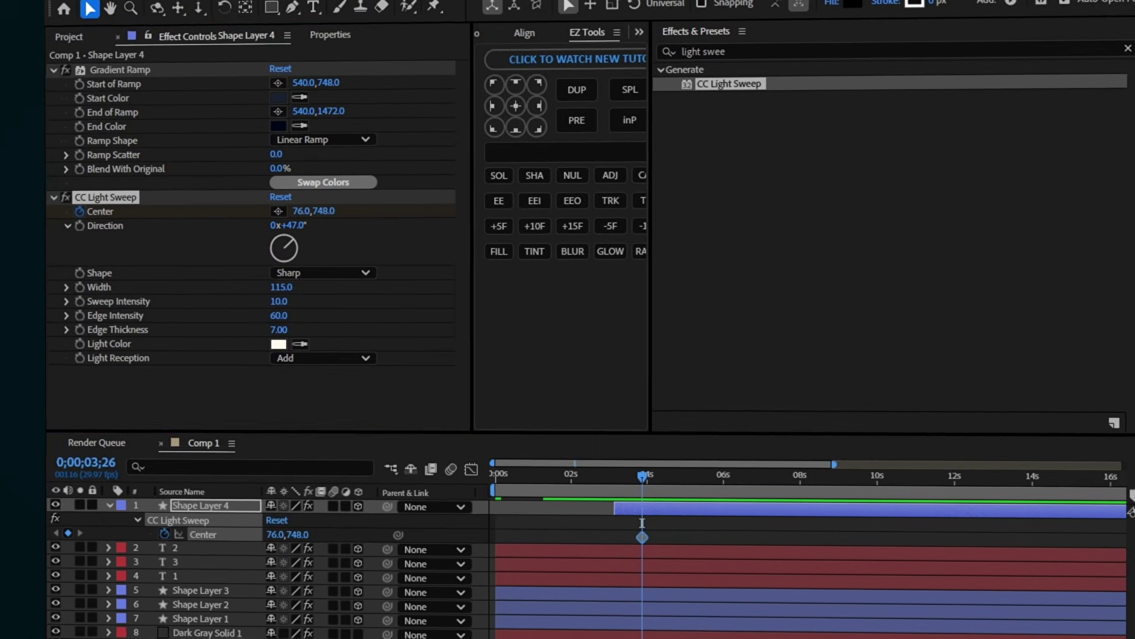
{"action": "left_click_drag", "start_coordinate": [642, 537], "coordinate": [620, 536]}
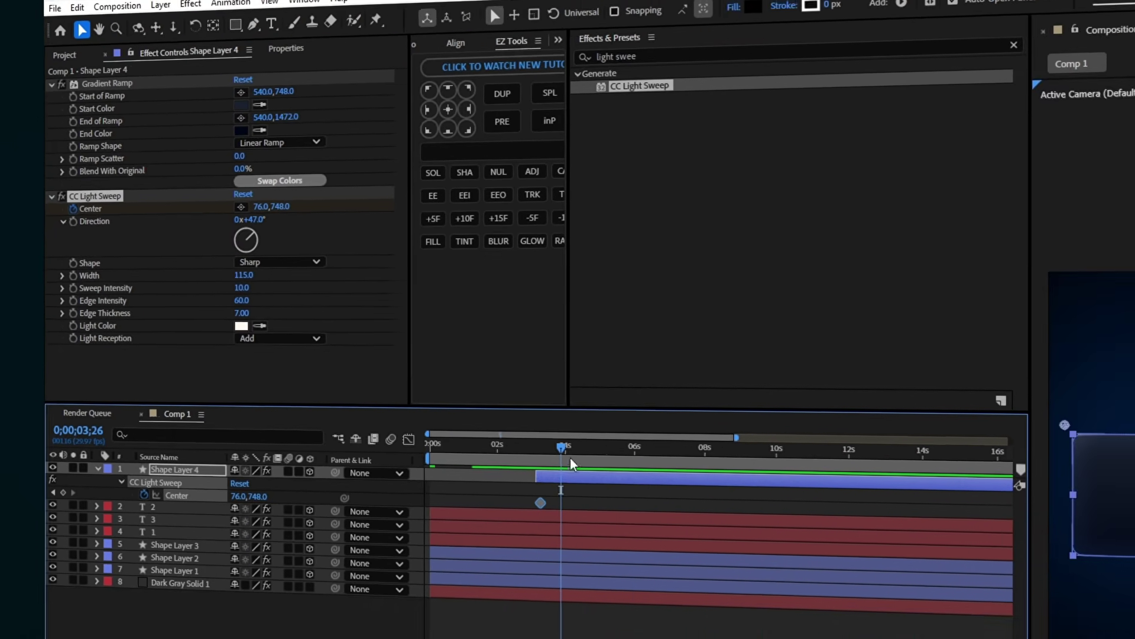
{"action": "left_click_drag", "start_coordinate": [643, 477], "coordinate": [719, 479]}
{"action": "left_click_drag", "start_coordinate": [527, 422], "coordinate": [520, 422]}
{"action": "left_click", "coordinate": [175, 196]}
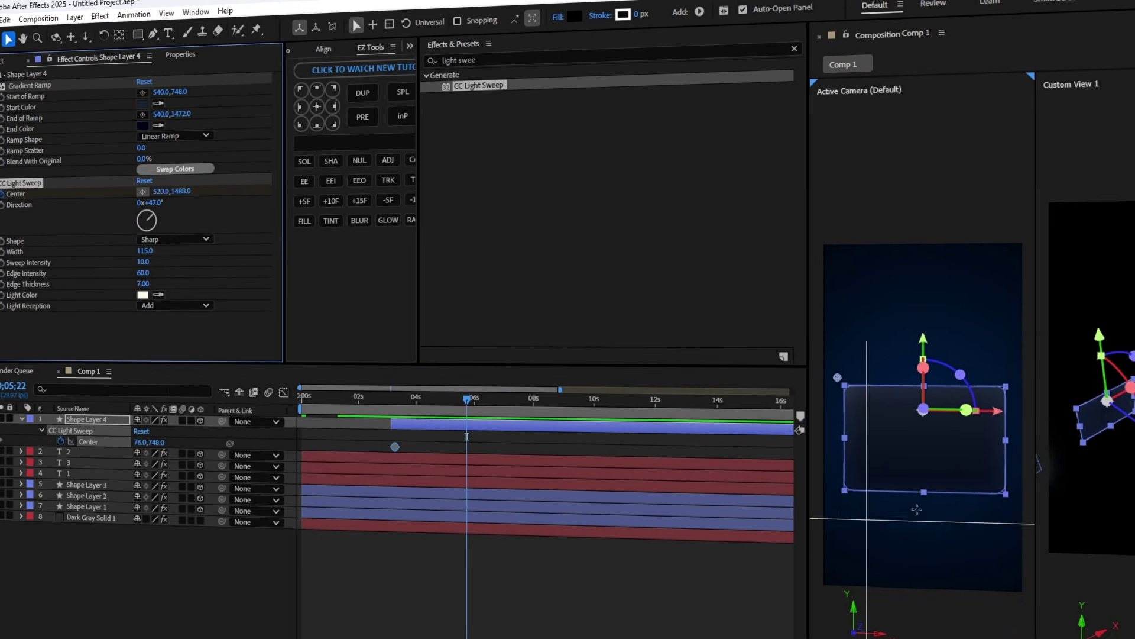
{"action": "left_click", "coordinate": [1085, 515]}
Duplicate the "1" text layer and move the copy above the card's shape layer in the layer stack
{"action": "left_click", "coordinate": [73, 472]}
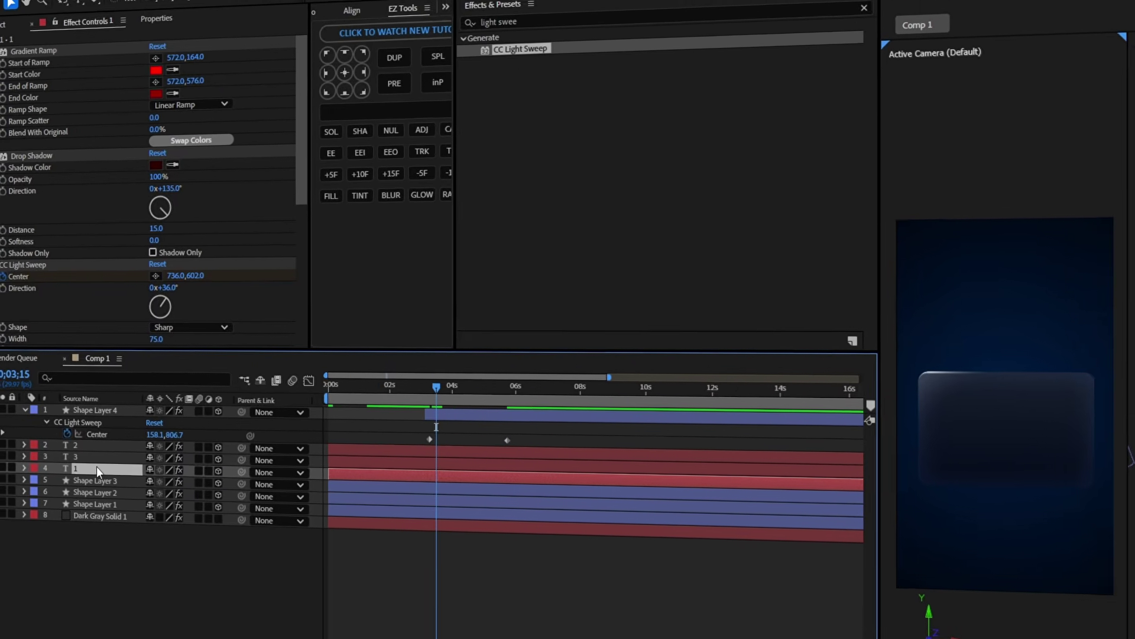
{"action": "key", "text": "ctrl+d"}
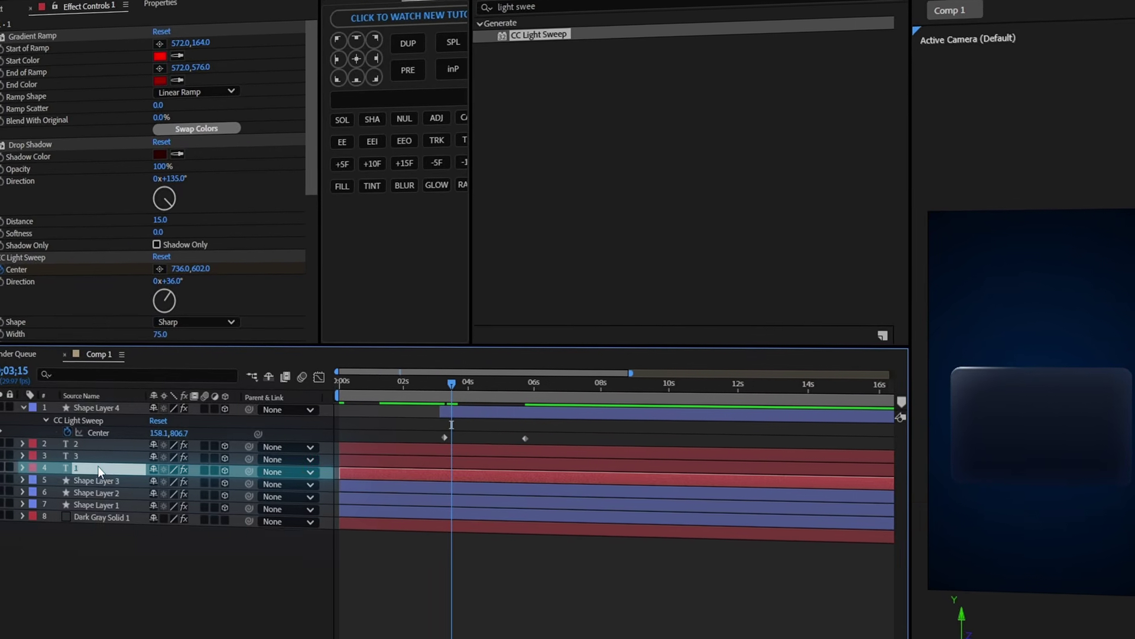
{"action": "left_click_drag", "start_coordinate": [98, 466], "coordinate": [81, 408]}
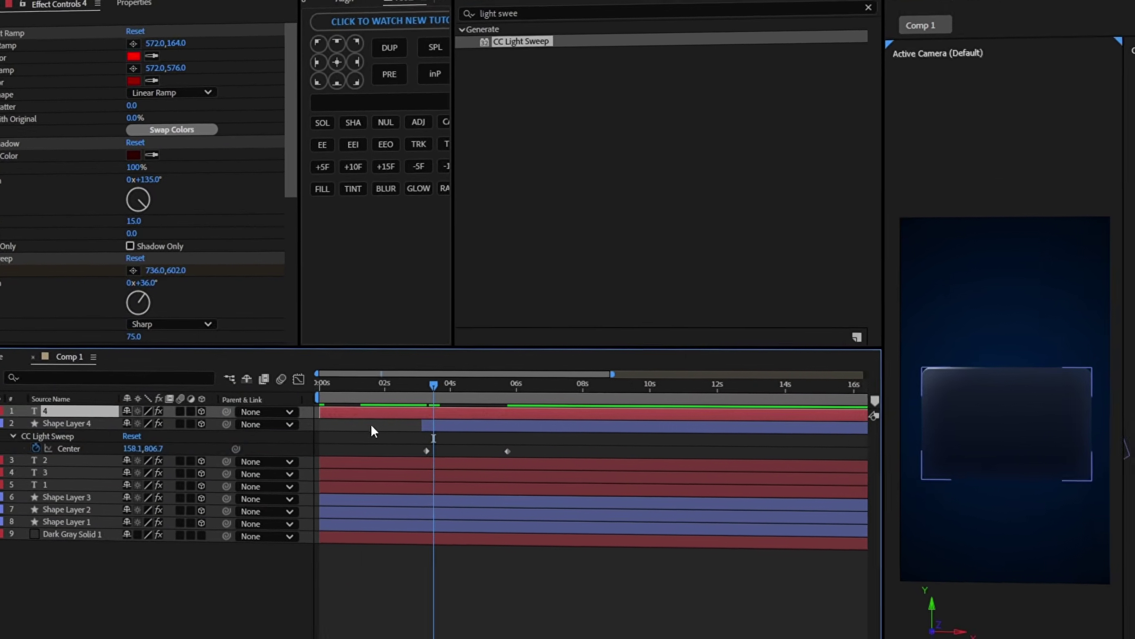
Place the duplicated "1" over the card, starting at the card layer's start time, and scale it to 849%
{"action": "key", "text": "p"}
{"action": "left_click_drag", "start_coordinate": [1030, 218], "coordinate": [1028, 286]}
{"action": "left_click_drag", "start_coordinate": [344, 413], "coordinate": [450, 431]}
{"action": "key", "text": "s"}
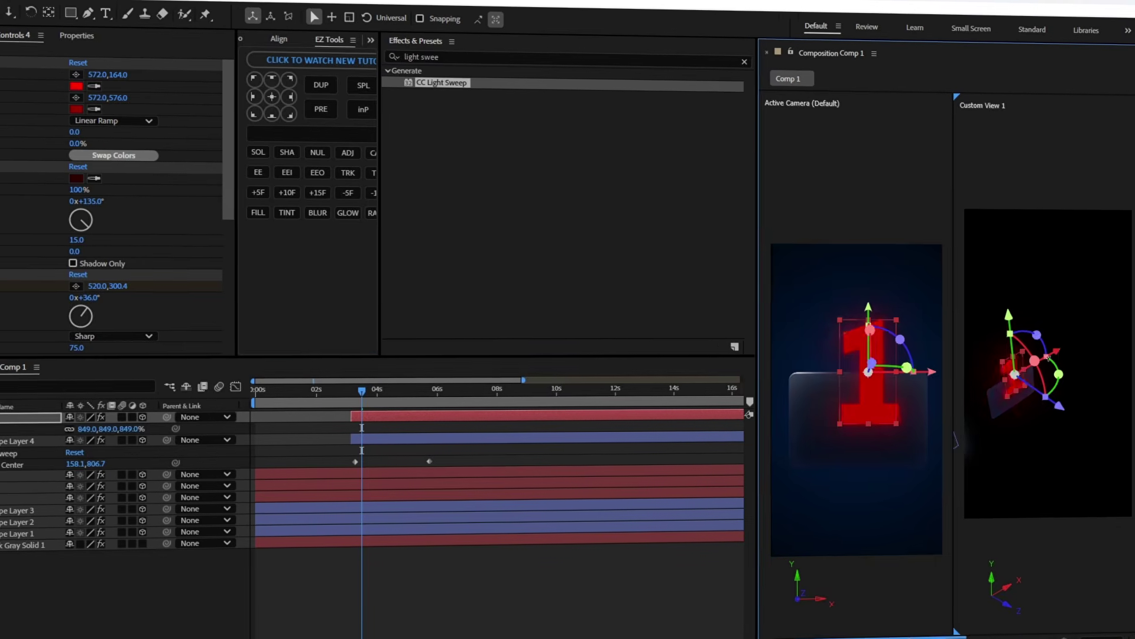
Create a new text layer with placeholder text and scale it to 48%
{"action": "right_click", "coordinate": [150, 609]}
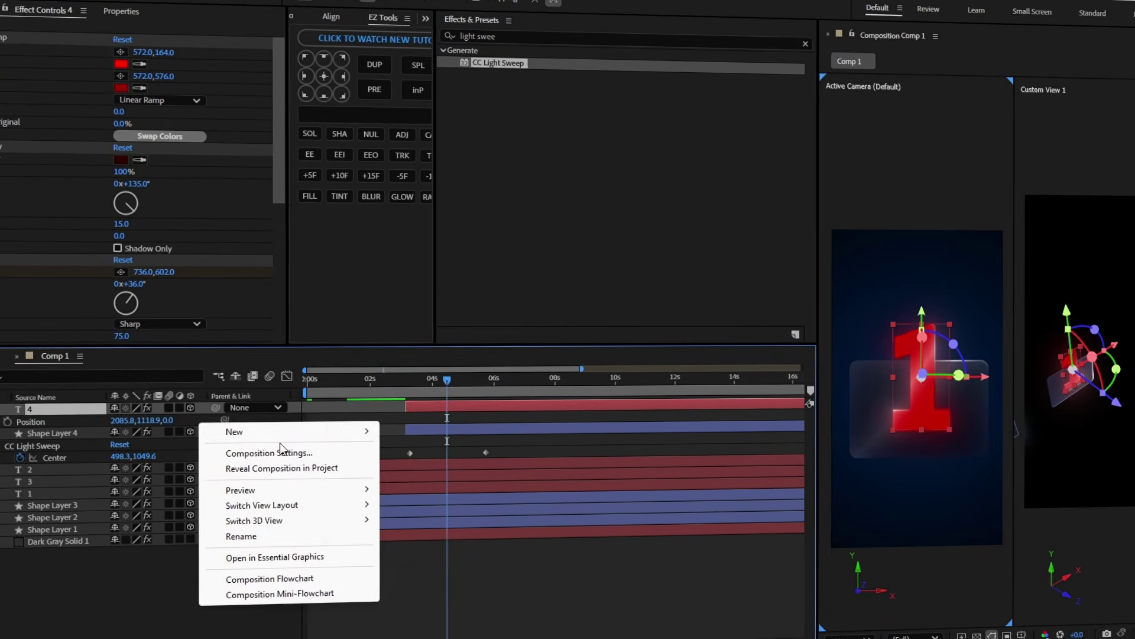
{"action": "mouse_move", "coordinate": [266, 445]}
{"action": "left_click", "coordinate": [500, 441]}
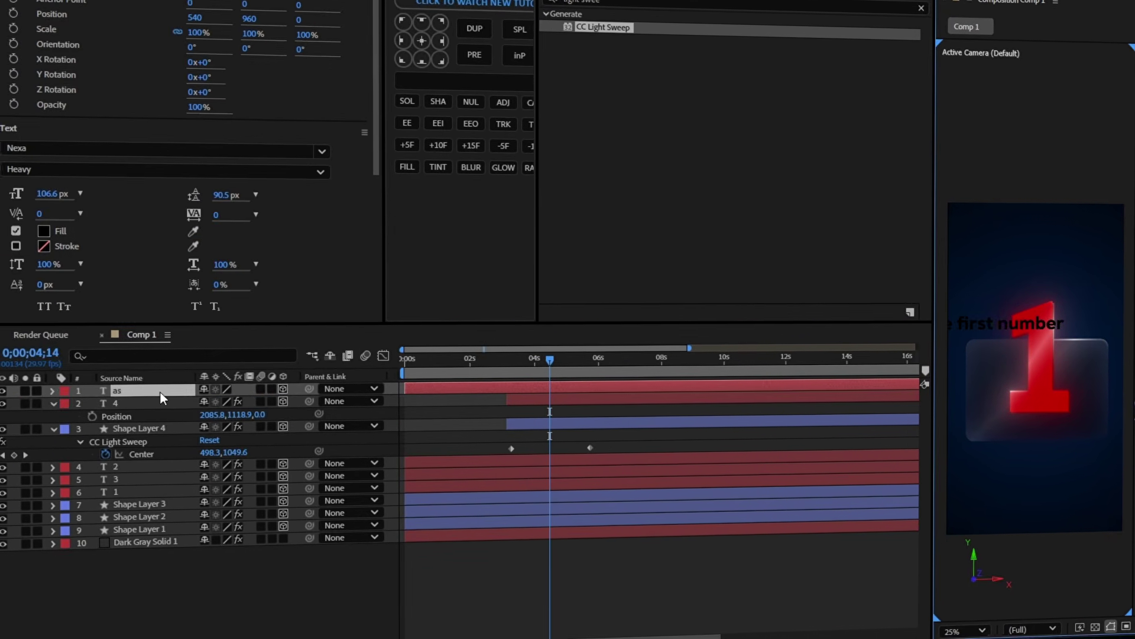
{"action": "key", "text": "Return"}
{"action": "key", "text": "s"}
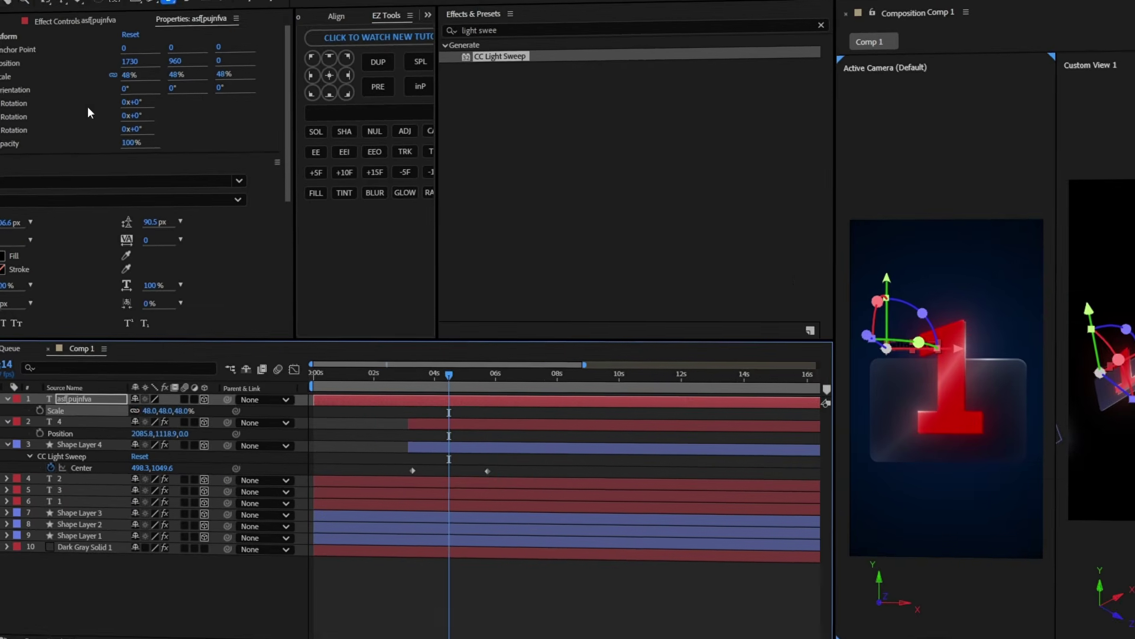
Replace the placeholder text on the card with "The Number 1 is the first number in order", split over two lines
{"action": "left_click", "coordinate": [227, 583]}
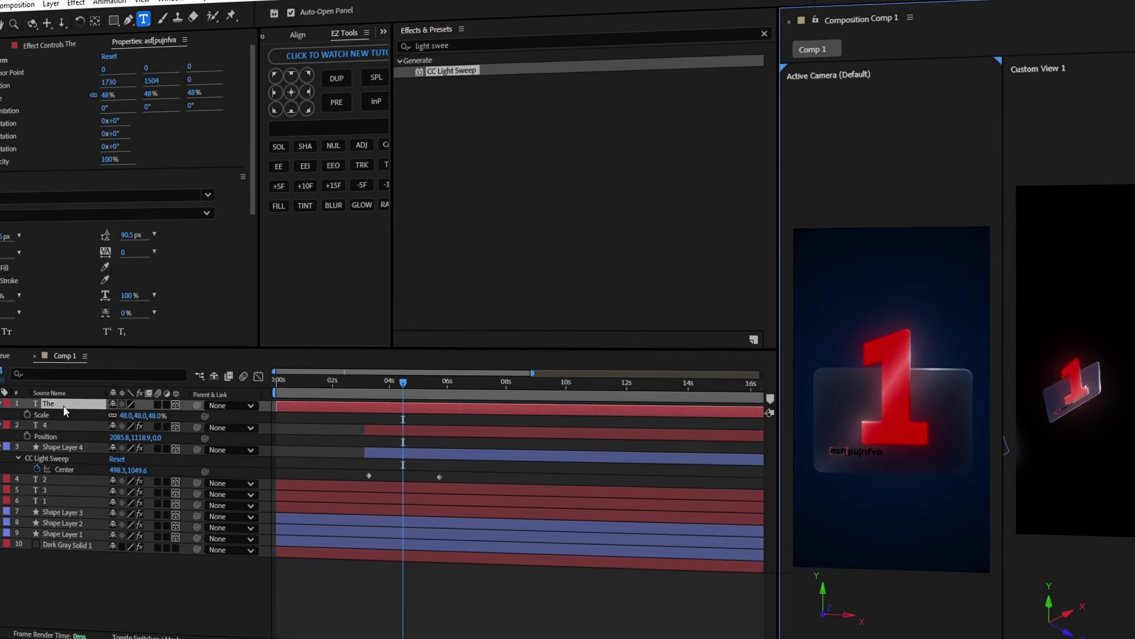
{"action": "type", "text": "Number 1 is thefirst numb"}
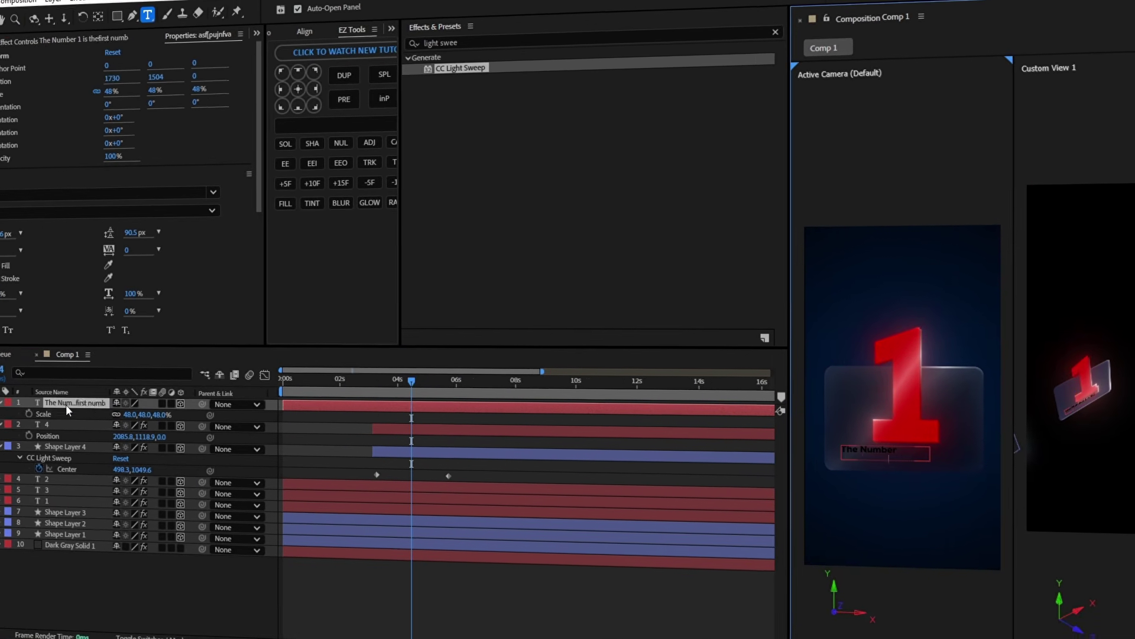
{"action": "type", "text": "er in order"}
{"action": "key", "text": "Return"}
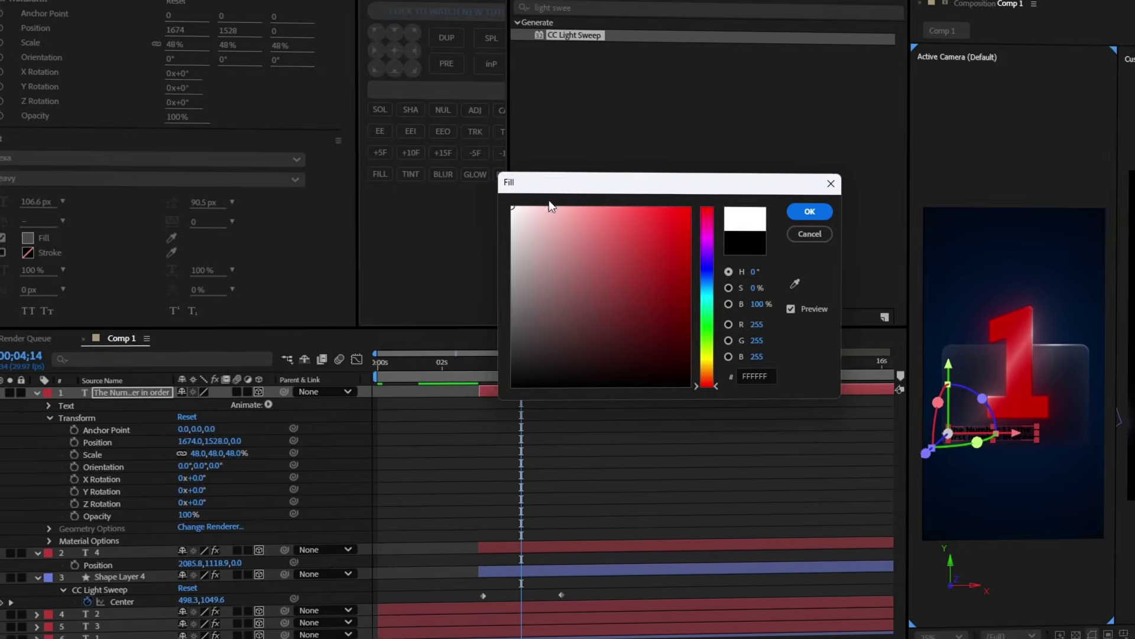
Set the description text's fill color to white, FFFFFF
{"action": "left_click", "coordinate": [656, 265]}
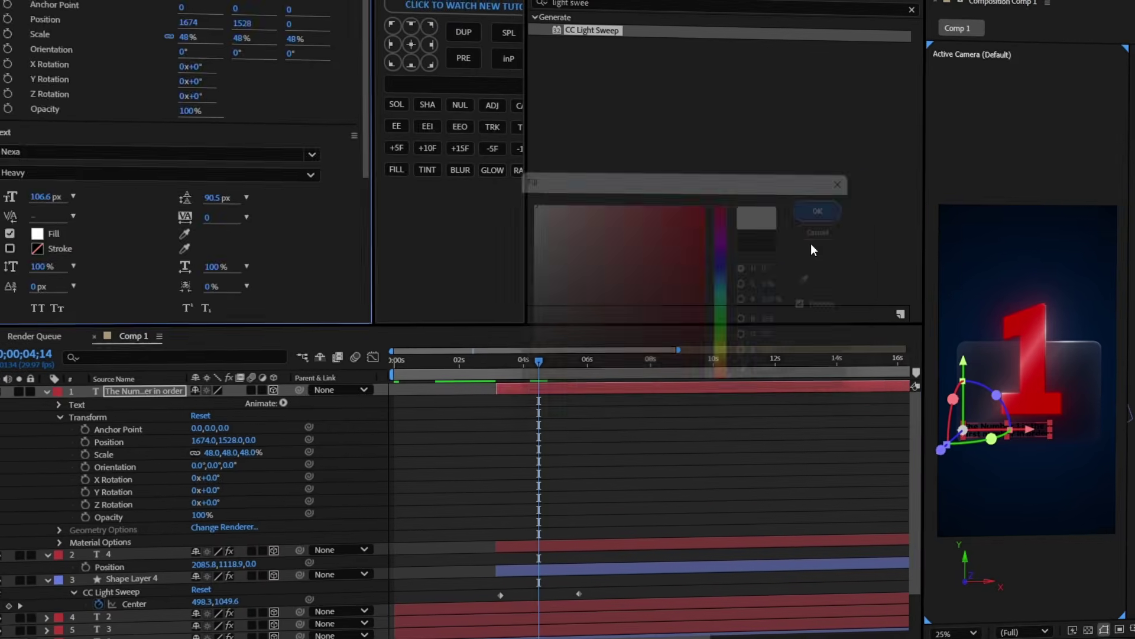
{"action": "left_click", "coordinate": [497, 467]}
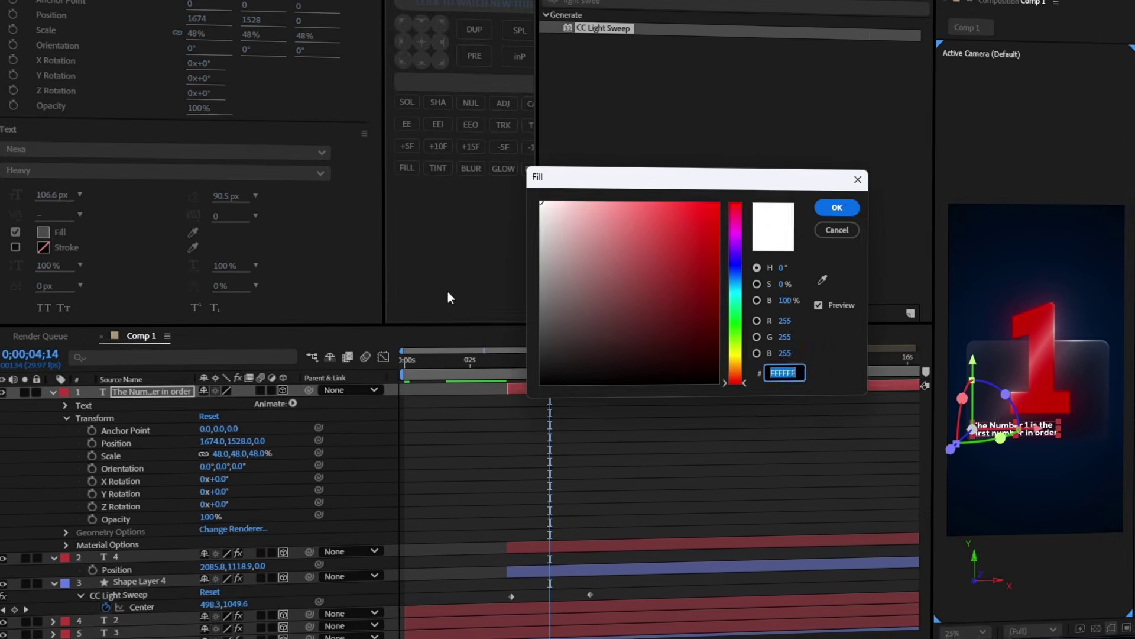
{"action": "left_click", "coordinate": [828, 214]}
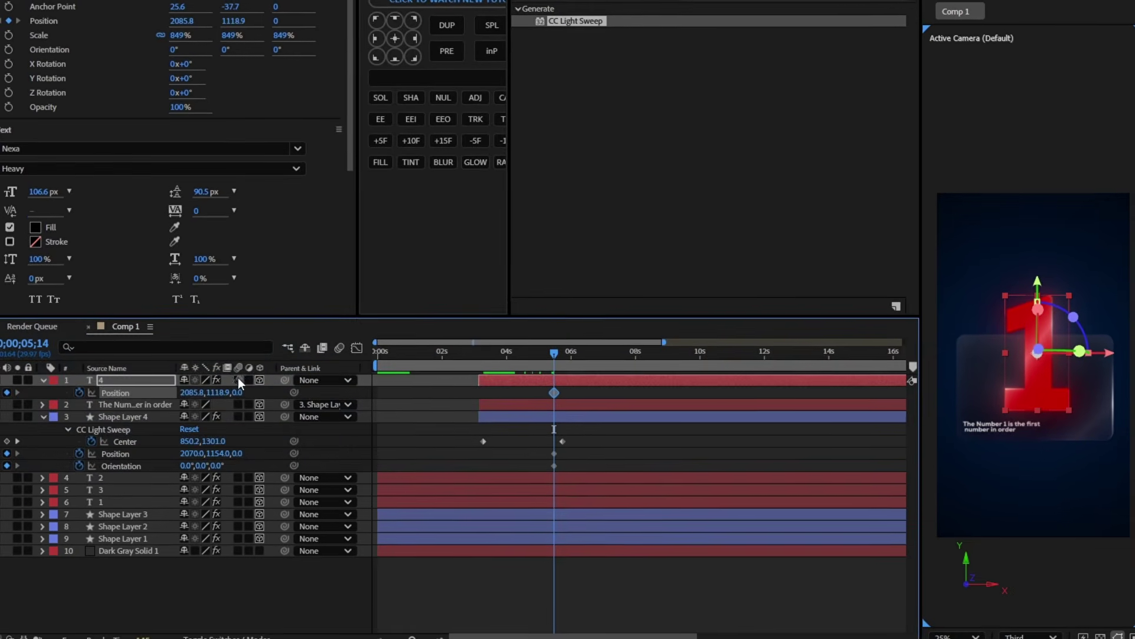
Add starting keyframes at about 0;00;05;14 for the large "1" layer's orientation and scale and for the card's position
{"action": "key", "text": "r"}
{"action": "left_click", "coordinate": [57, 412]}
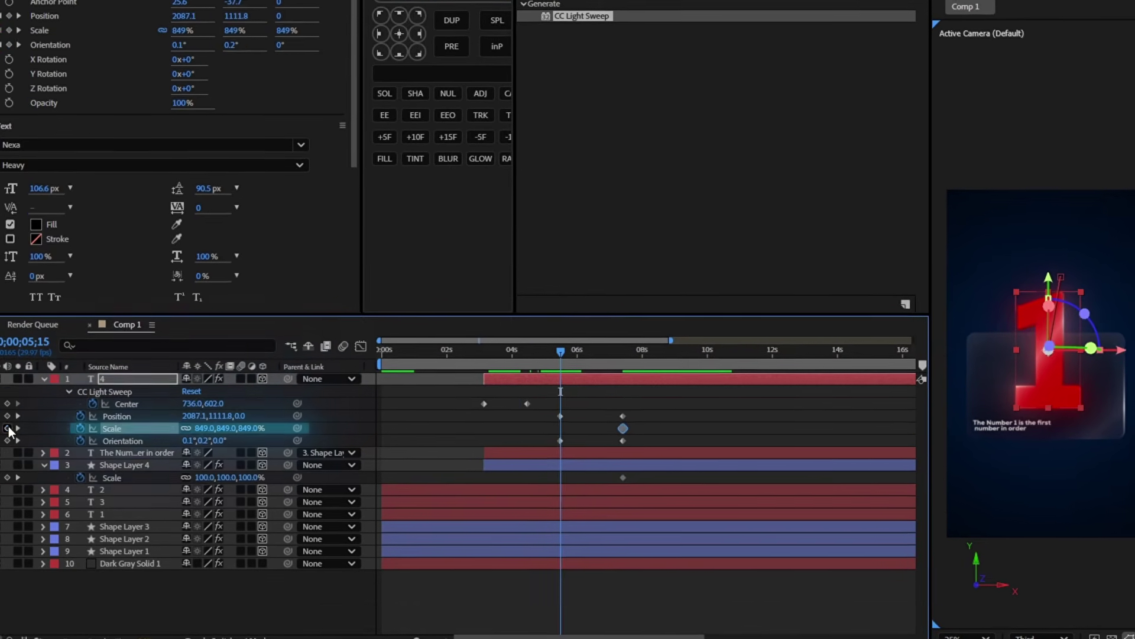
{"action": "left_click", "coordinate": [9, 428]}
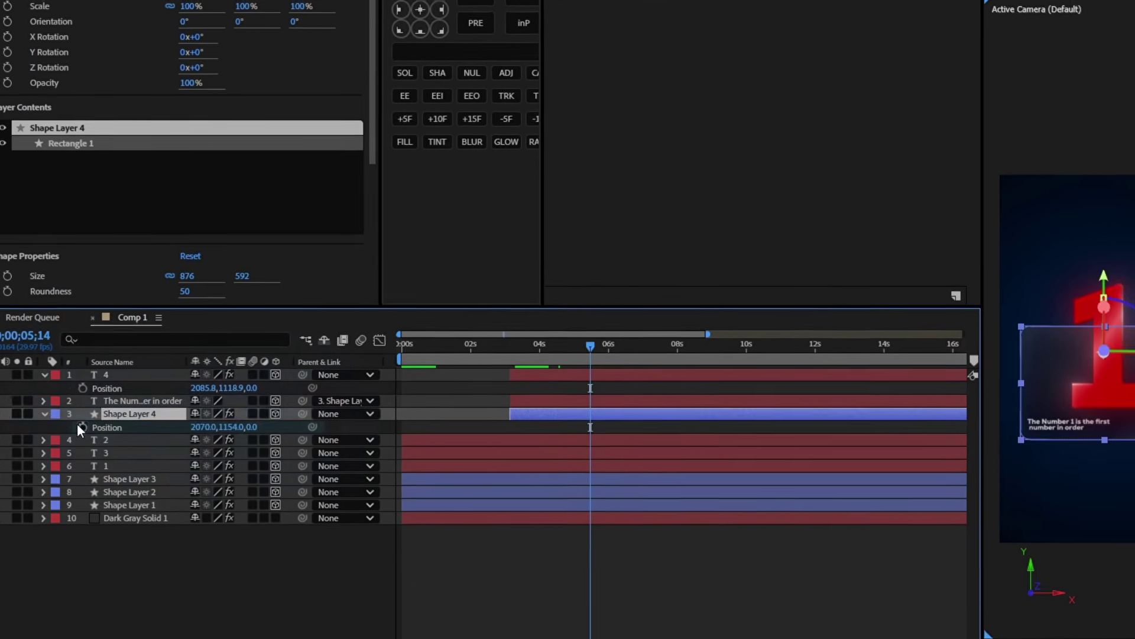
{"action": "left_click", "coordinate": [79, 427]}
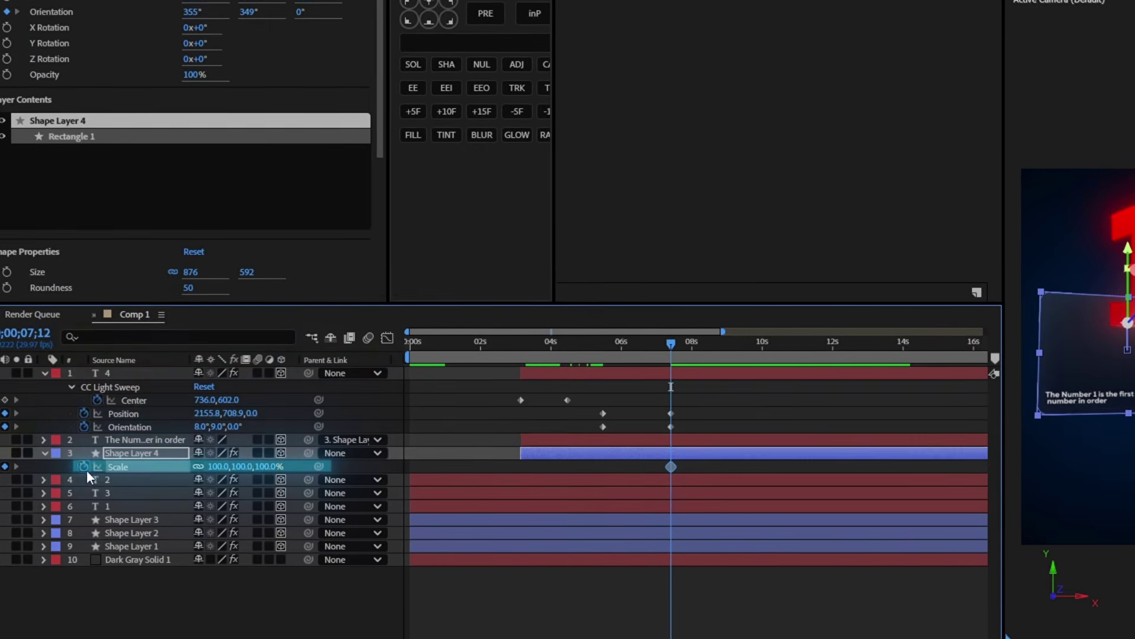
At 0;00;07;12, scale the large "1" to 430% and move it beside the card at 2411.1,1183.8,25.9
{"action": "left_click", "coordinate": [139, 375]}
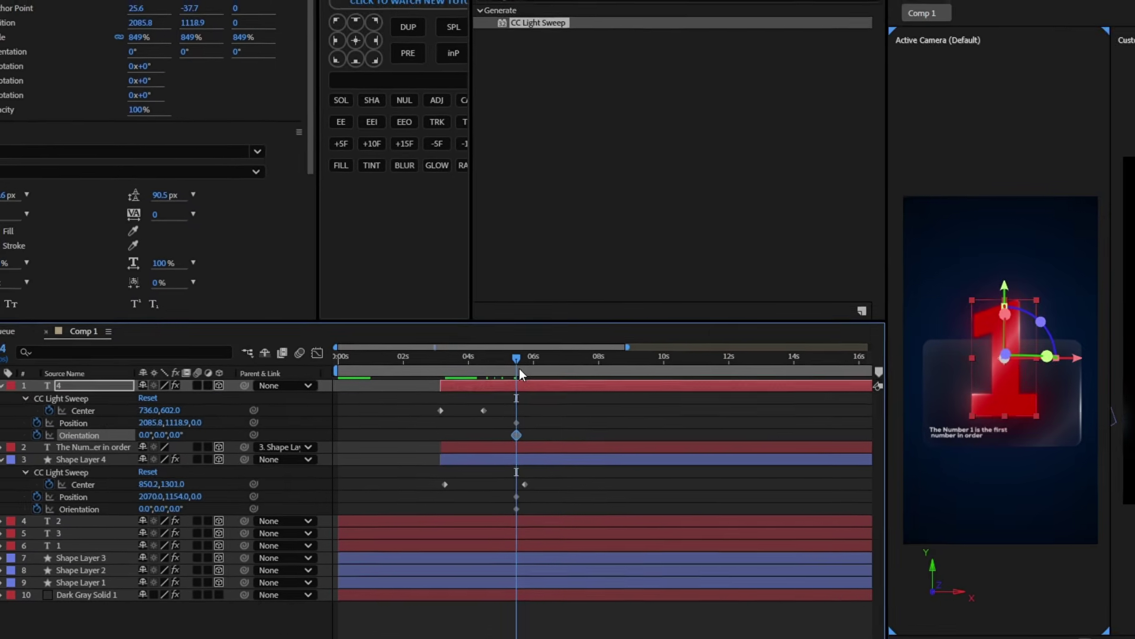
{"action": "left_click_drag", "start_coordinate": [114, 435], "coordinate": [33, 441]}
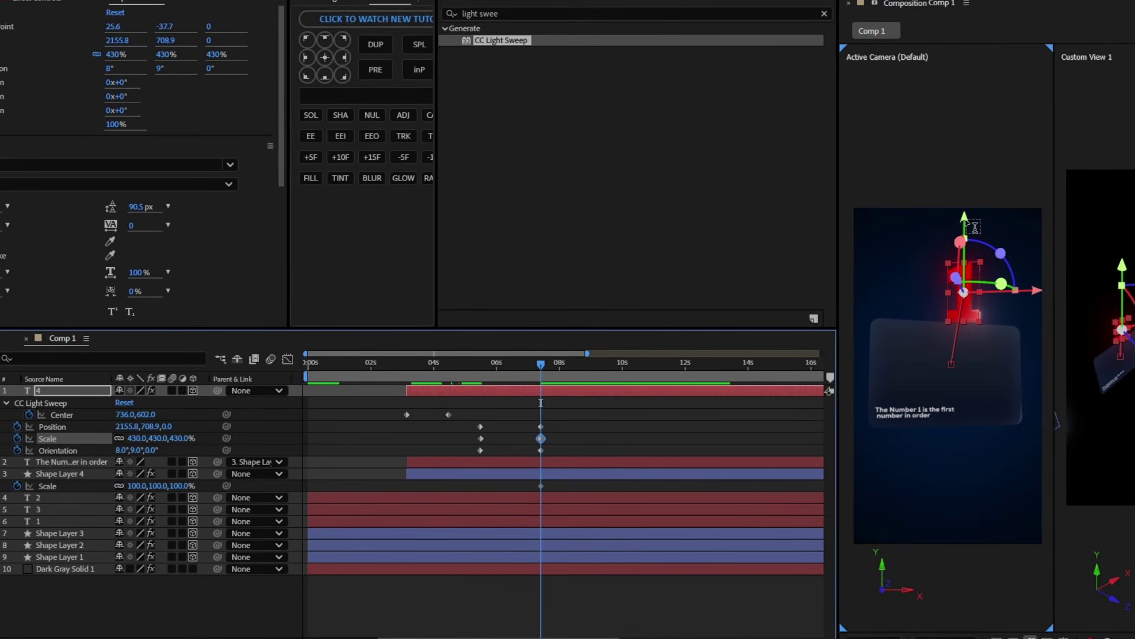
{"action": "left_click_drag", "start_coordinate": [962, 219], "coordinate": [963, 305]}
{"action": "left_click_drag", "start_coordinate": [1033, 374], "coordinate": [1077, 375]}
Move the card's 100% scale keyframe to about 0;00;05;14 and shrink the card to 58% at 0;00;07;12
{"action": "left_click_drag", "start_coordinate": [538, 485], "coordinate": [477, 485]}
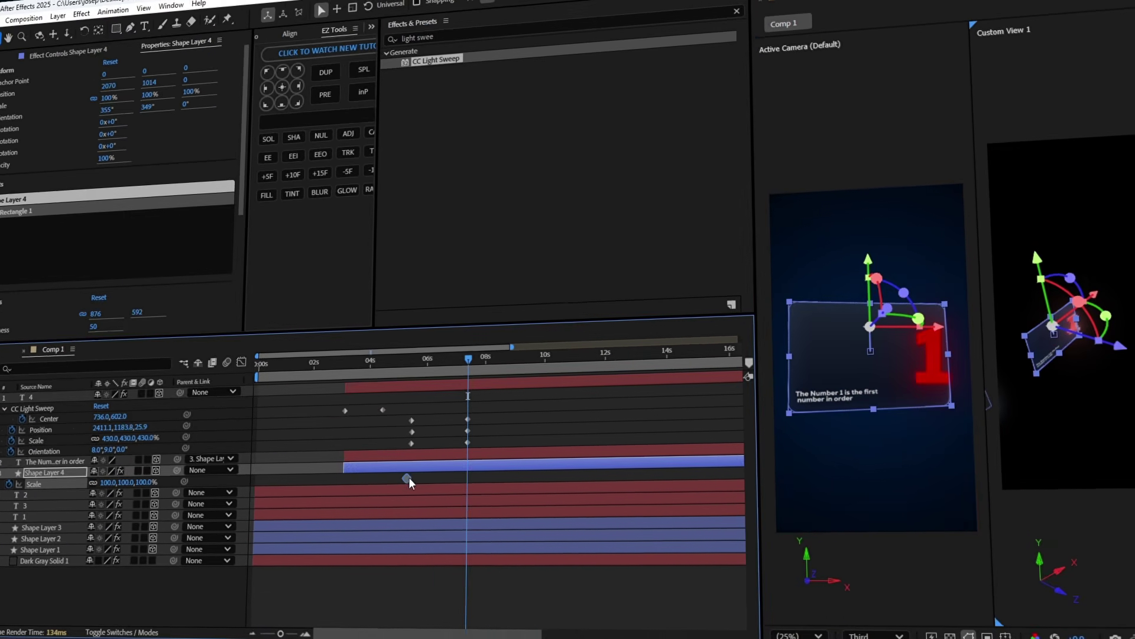
{"action": "left_click_drag", "start_coordinate": [134, 485], "coordinate": [117, 484]}
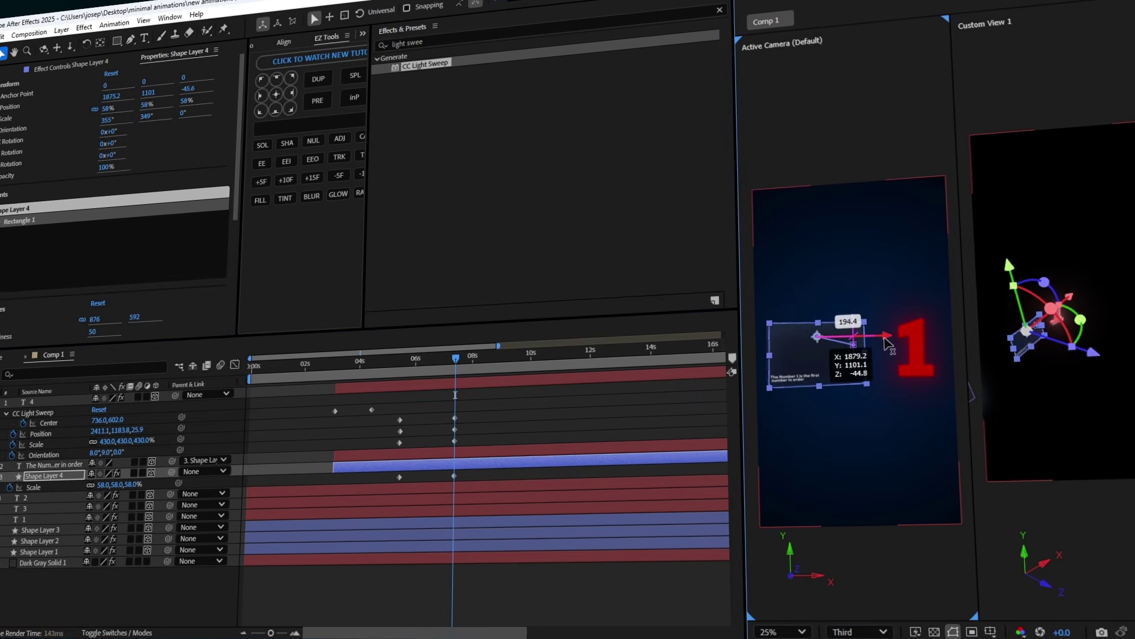
{"action": "left_click_drag", "start_coordinate": [392, 364], "coordinate": [478, 374]}
Easy-ease the large "1" layer's position, scale and orientation keyframes and reshape their easing curves in the speed graph
{"action": "left_click_drag", "start_coordinate": [472, 413], "coordinate": [386, 448]}
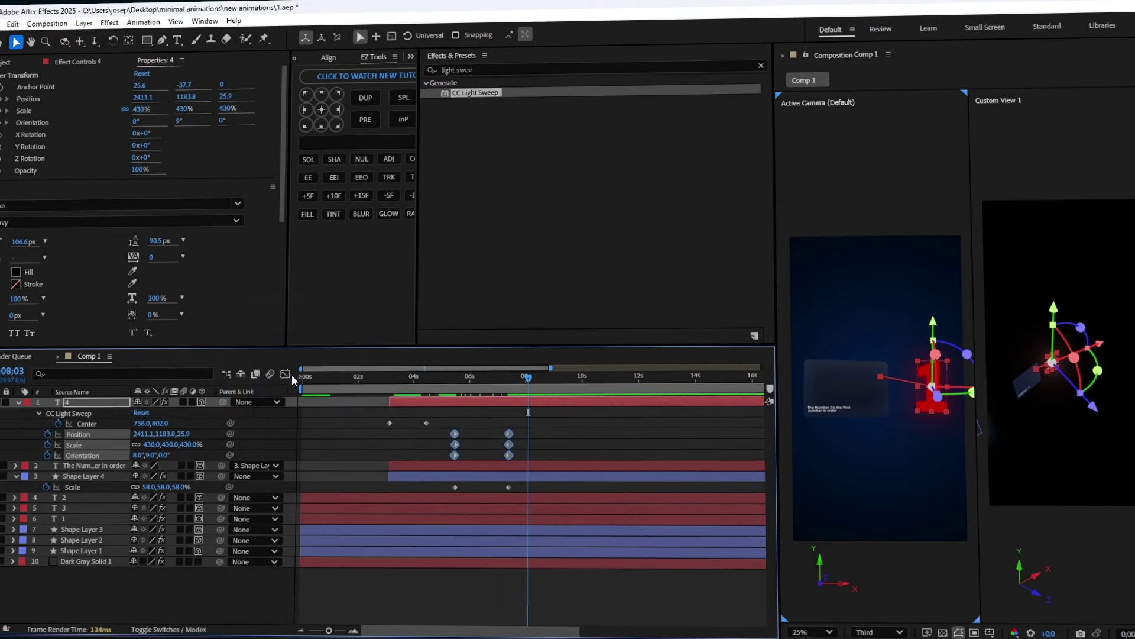
{"action": "left_click", "coordinate": [289, 374]}
{"action": "left_click", "coordinate": [689, 325]}
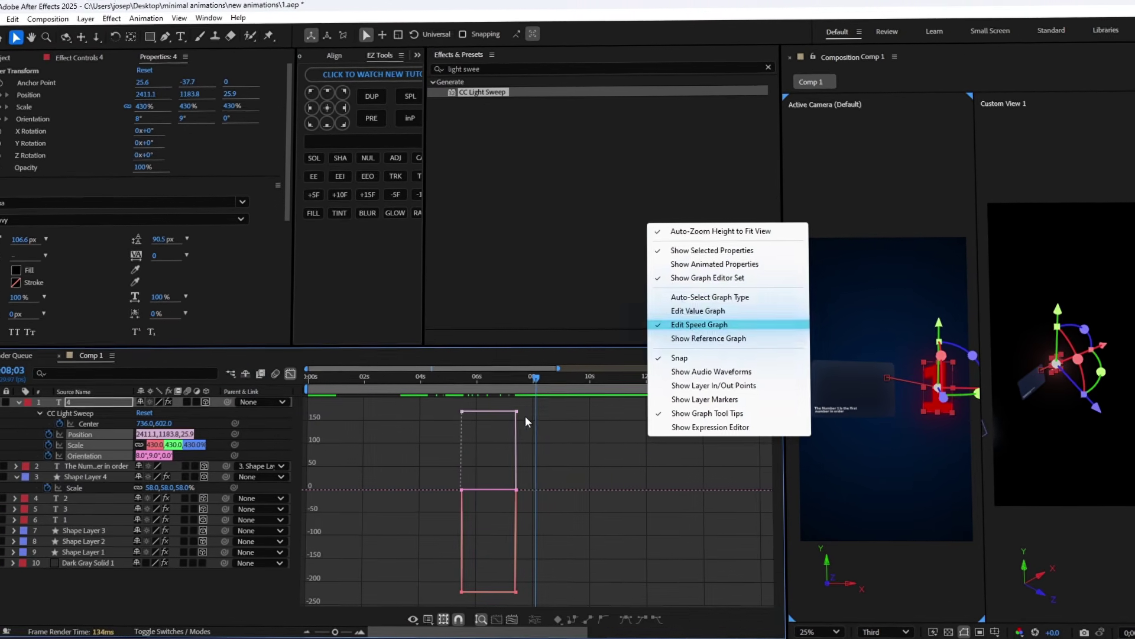
{"action": "left_click_drag", "start_coordinate": [544, 407], "coordinate": [459, 593]}
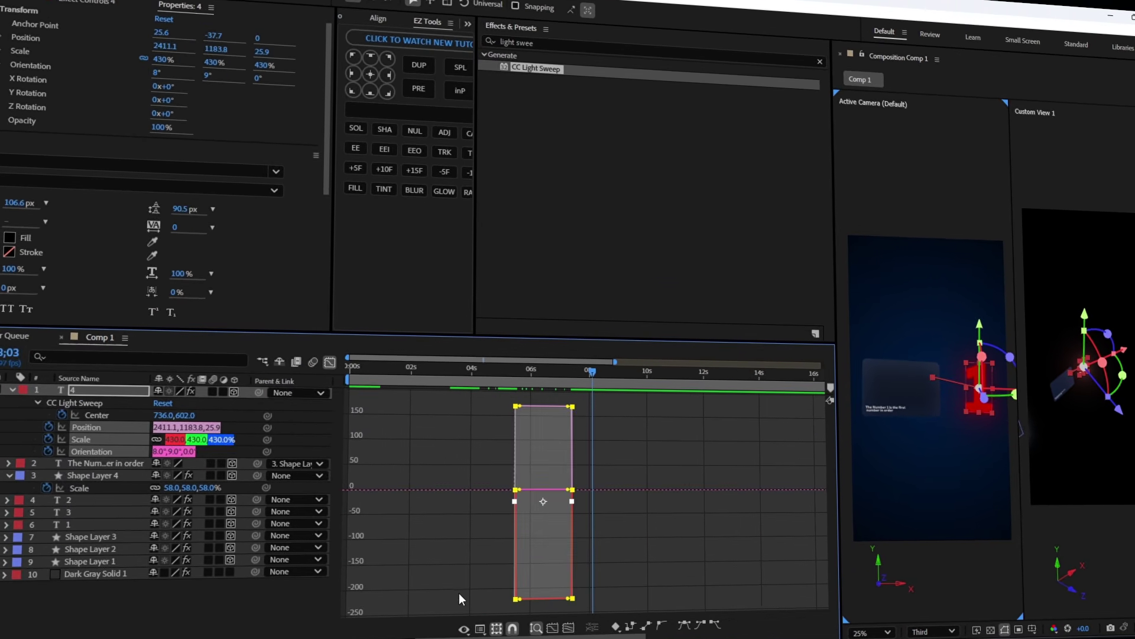
{"action": "key", "text": "F9"}
{"action": "left_click_drag", "start_coordinate": [516, 491], "coordinate": [407, 484]}
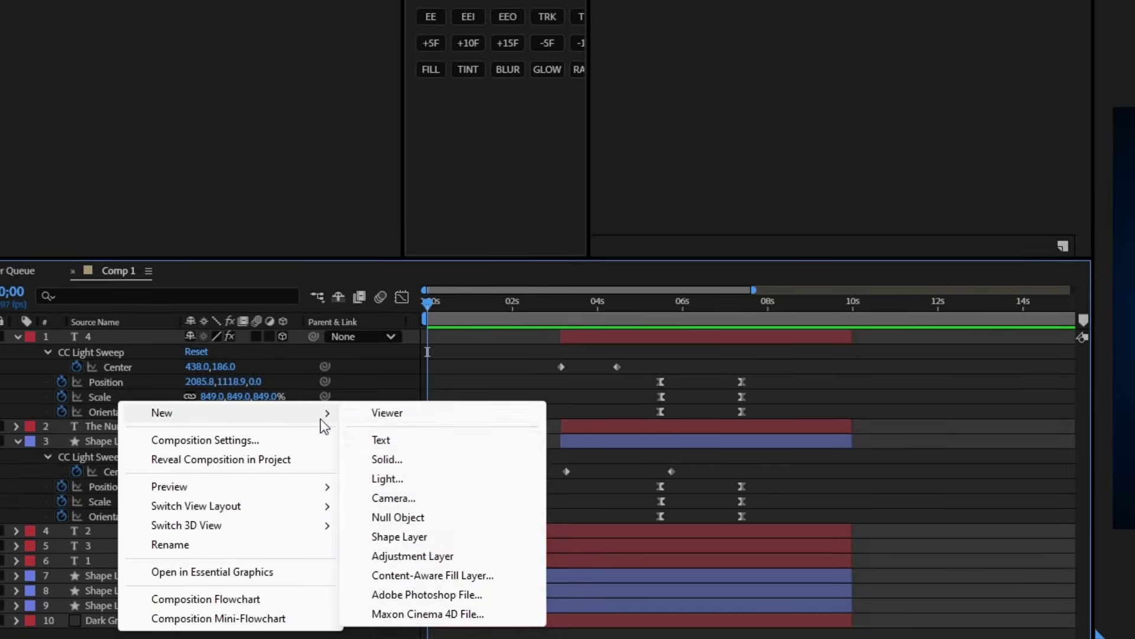
Create a one-node 50mm camera named Camera 1
{"action": "left_click", "coordinate": [421, 501]}
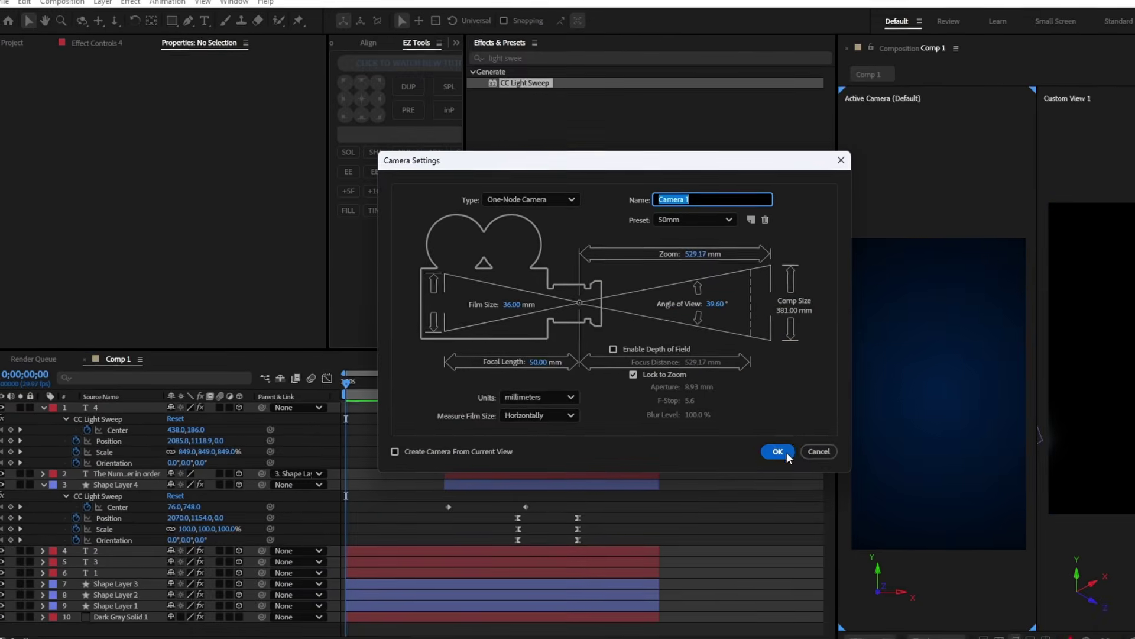
{"action": "left_click", "coordinate": [795, 448]}
Keyframe the camera's position from 540,960,-1475 at the start, through a push-in, to 2080,1313,-1612 near 8 seconds
{"action": "key", "text": "p"}
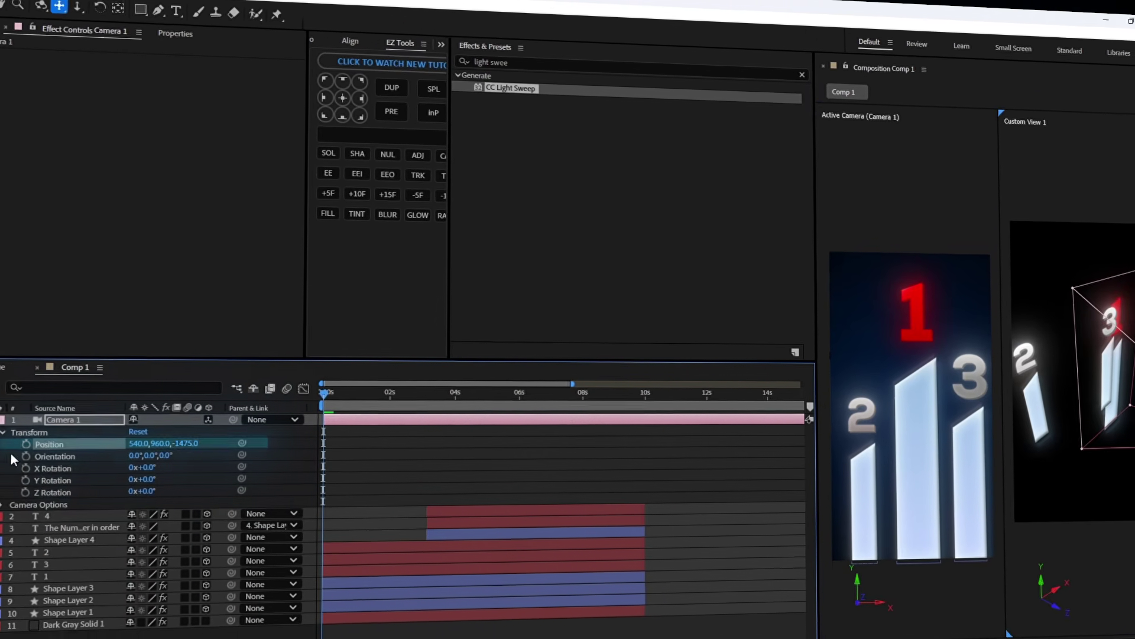
{"action": "left_click", "coordinate": [70, 419]}
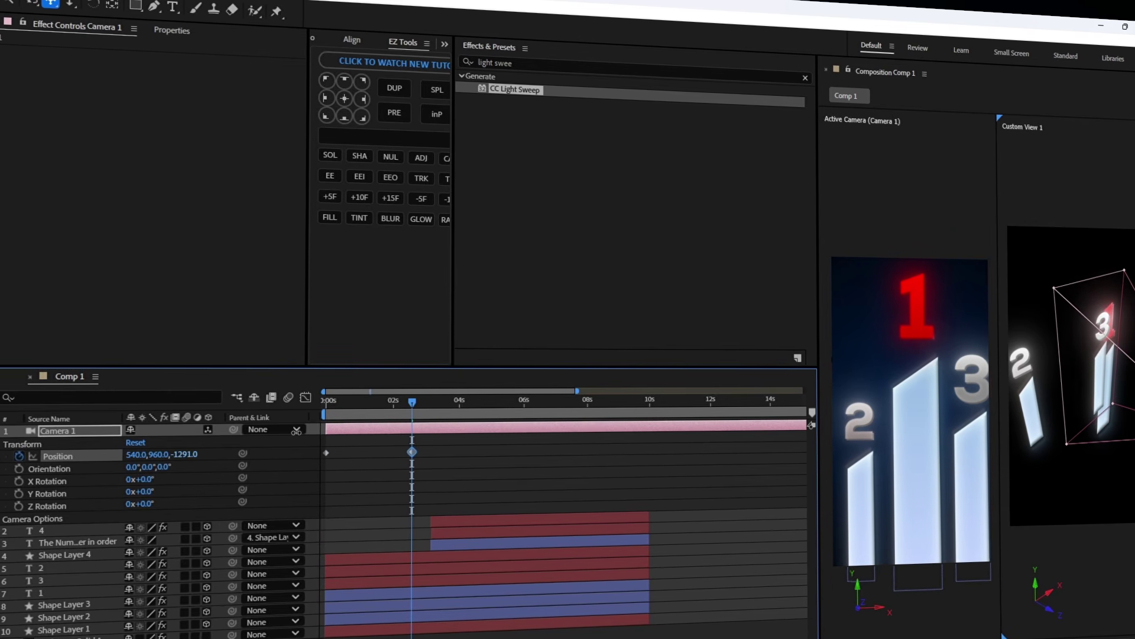
{"action": "left_click_drag", "start_coordinate": [465, 418], "coordinate": [436, 408]}
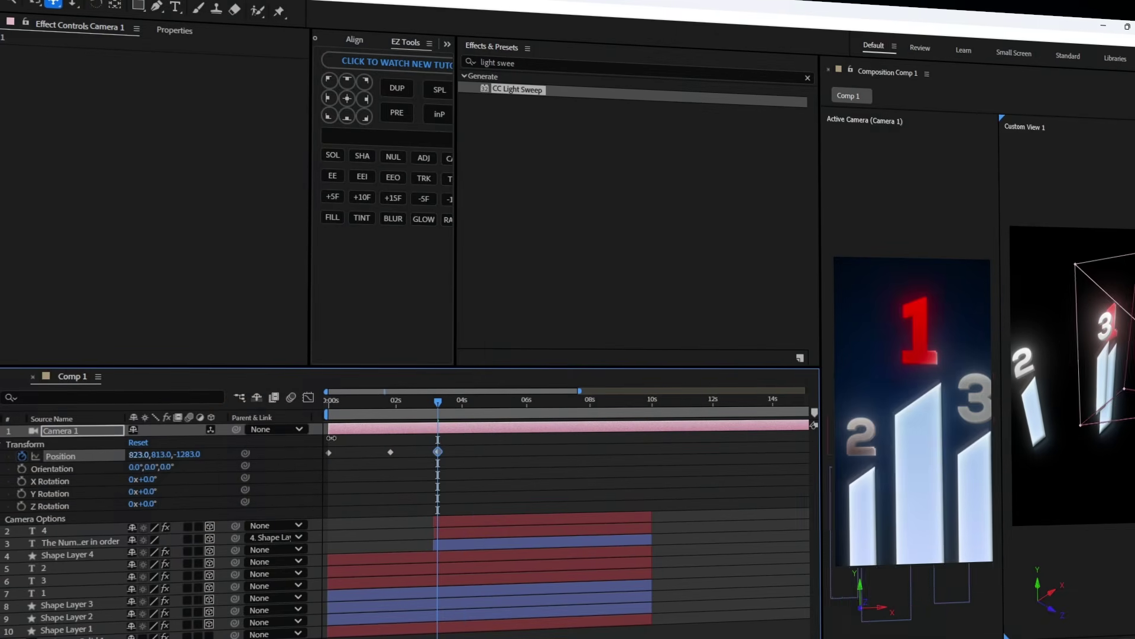
{"action": "left_click_drag", "start_coordinate": [137, 454], "coordinate": [144, 461]}
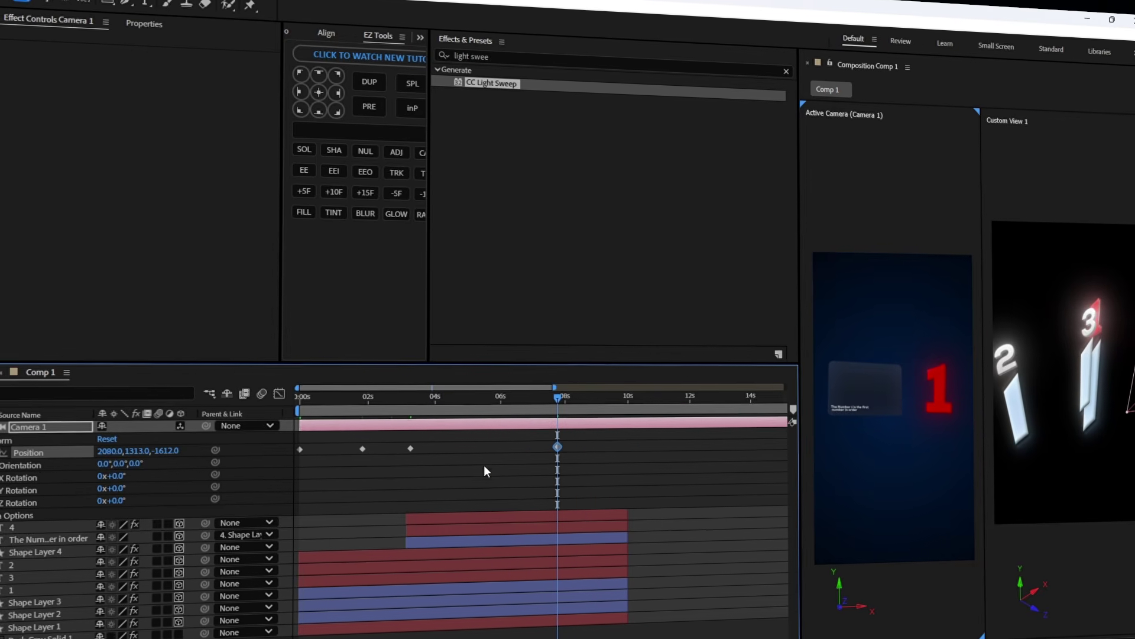
Easy-ease all of the camera's position keyframes and sharpen the first peak of the speed graph
{"action": "key", "text": "shift+F3"}
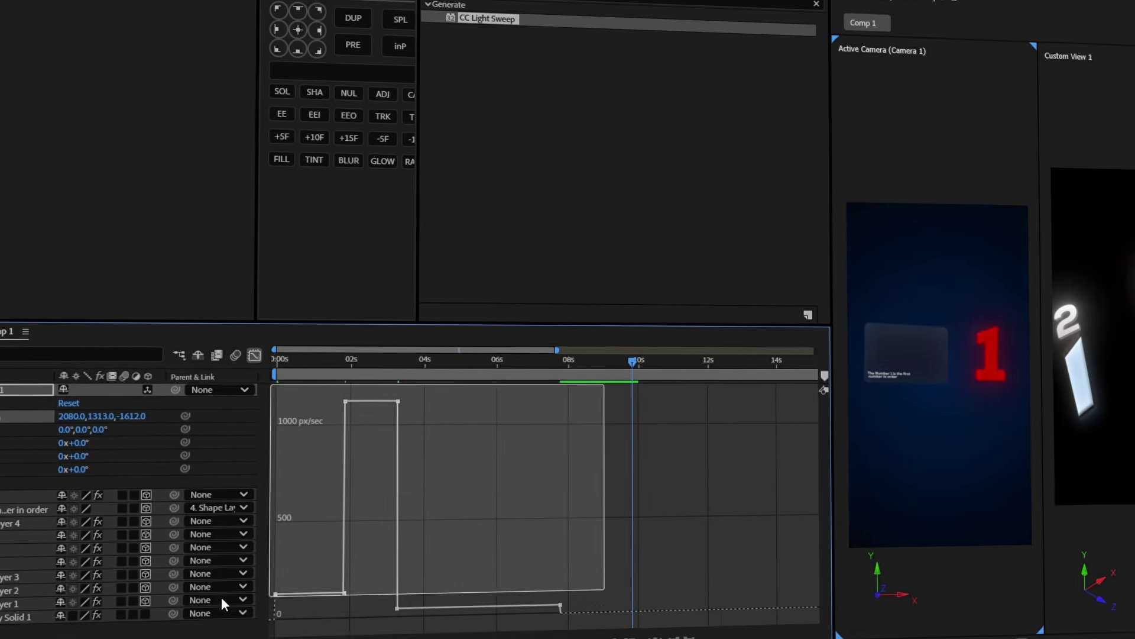
{"action": "left_click_drag", "start_coordinate": [223, 603], "coordinate": [225, 602]}
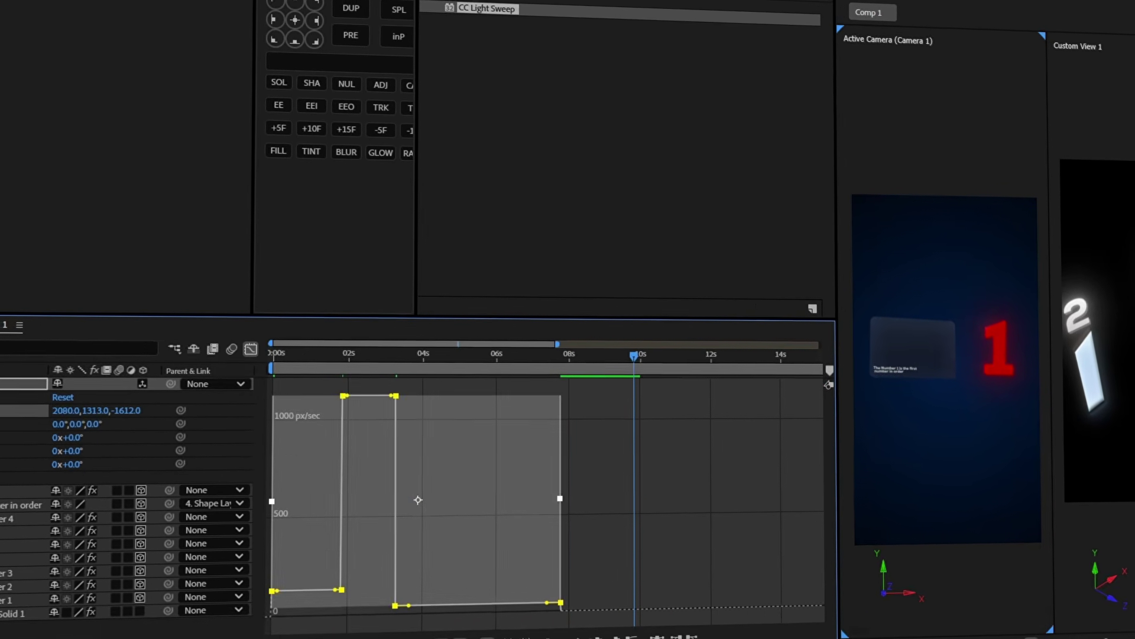
{"action": "key", "text": "F9"}
{"action": "left_click", "coordinate": [313, 566]}
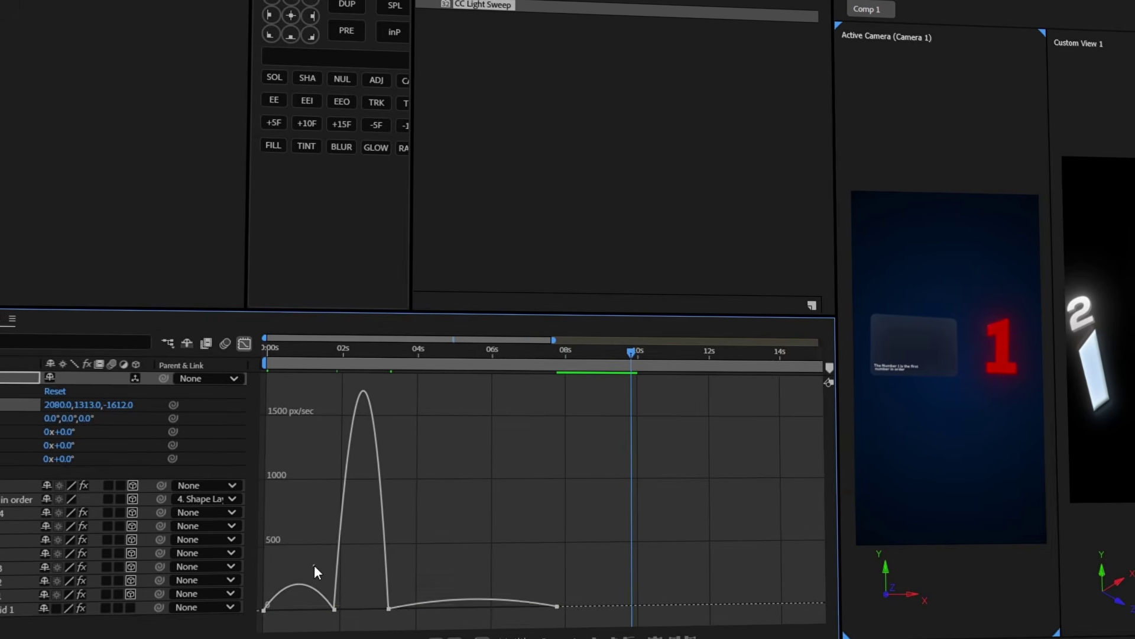
{"action": "left_click", "coordinate": [320, 596]}
{"action": "left_click_drag", "start_coordinate": [279, 610], "coordinate": [287, 610]}
{"action": "left_click_drag", "start_coordinate": [325, 609], "coordinate": [270, 604]}
Preview the camera move and sharpen the remaining peaks of its speed graph
{"action": "left_click", "coordinate": [270, 350]}
{"action": "key", "text": "space"}
{"action": "key", "text": "space"}
{"action": "left_click", "coordinate": [235, 604]}
{"action": "left_click_drag", "start_coordinate": [314, 604], "coordinate": [328, 604]}
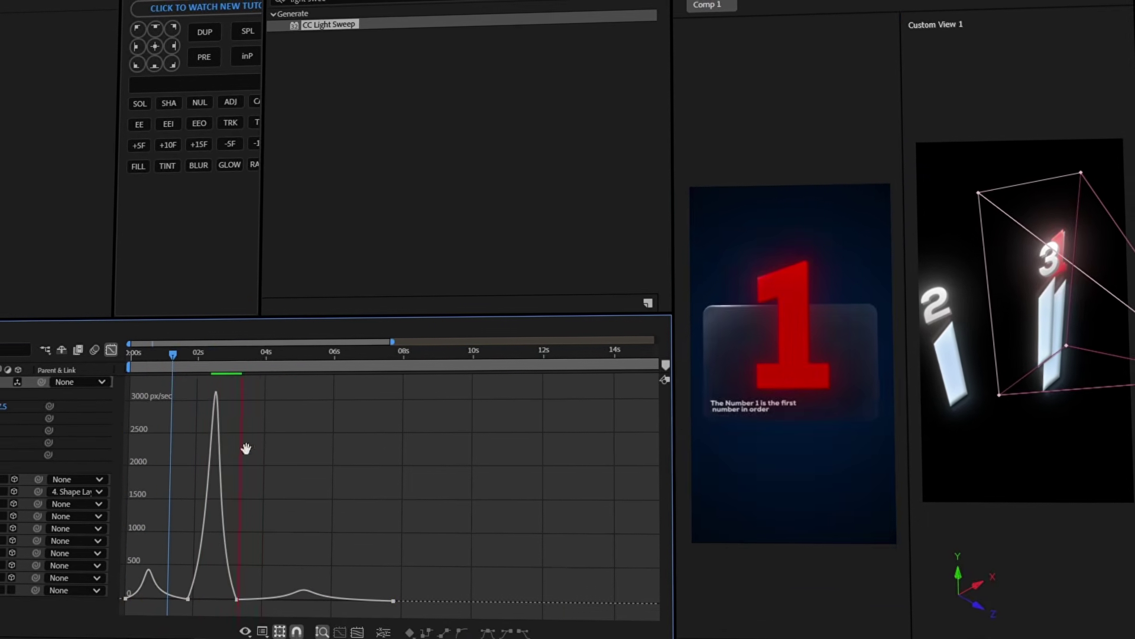
Move the camera's third position keyframe to about 5.5 seconds and preview the slower move to the card
{"action": "key", "text": "space"}
{"action": "left_click_drag", "start_coordinate": [247, 355], "coordinate": [233, 367]}
{"action": "left_click_drag", "start_coordinate": [180, 610], "coordinate": [246, 590]}
{"action": "left_click_drag", "start_coordinate": [237, 599], "coordinate": [385, 599]}
{"action": "left_click", "coordinate": [435, 539]}
{"action": "key", "text": "space"}
{"action": "key", "text": "space"}
{"action": "left_click", "coordinate": [332, 599]}
{"action": "left_click", "coordinate": [438, 555]}
{"action": "key", "text": "space"}
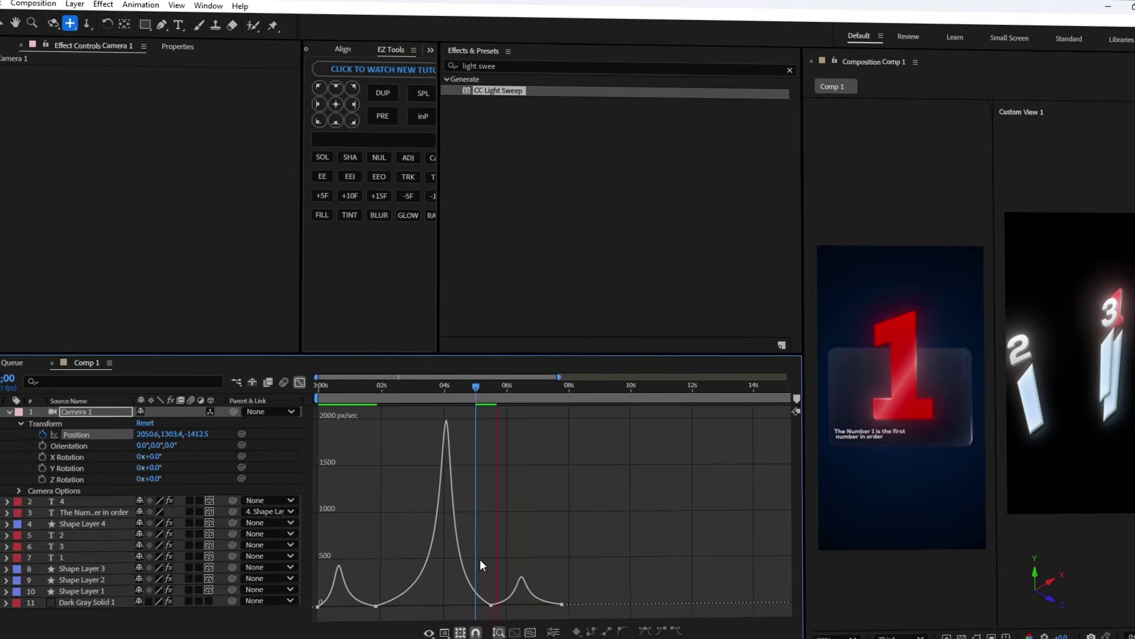
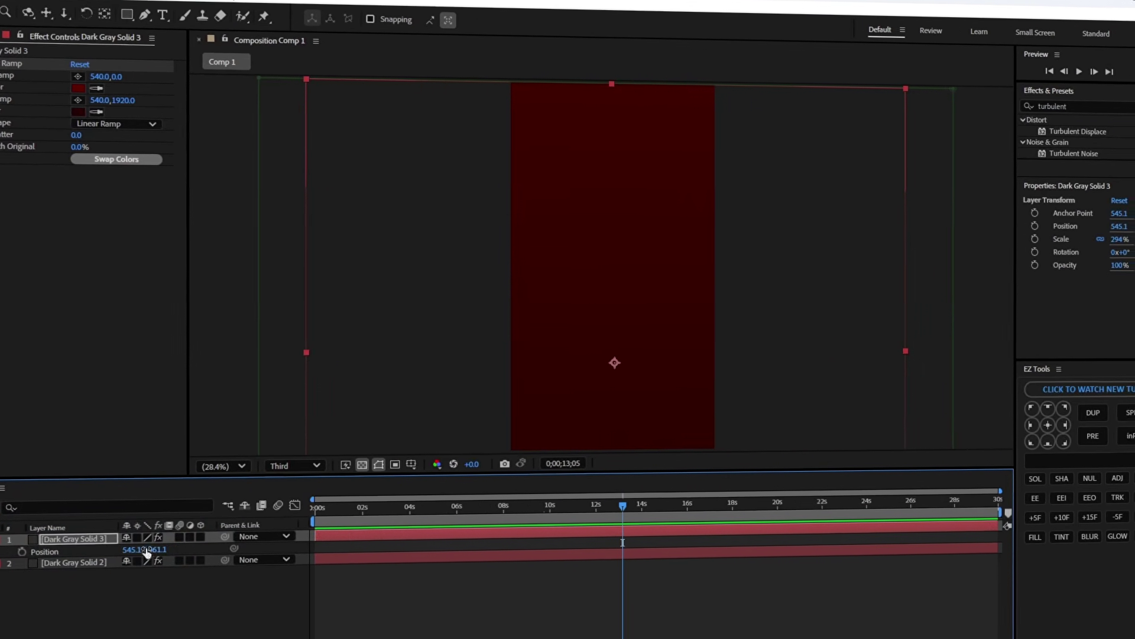
Lower Dark Gray Solid 3 to cover the bottom half of the frame and apply Turbulent Displace to it
{"action": "left_click_drag", "start_coordinate": [146, 552], "coordinate": [769, 591]}
{"action": "left_click", "coordinate": [1005, 126]}
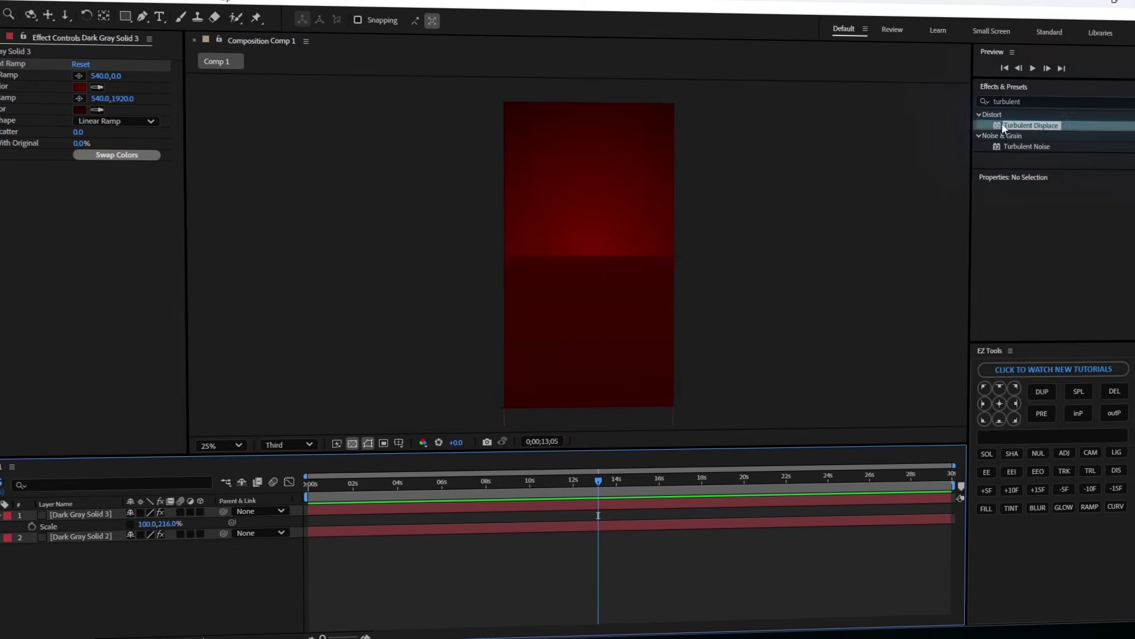
{"action": "left_click_drag", "start_coordinate": [212, 469], "coordinate": [81, 515]}
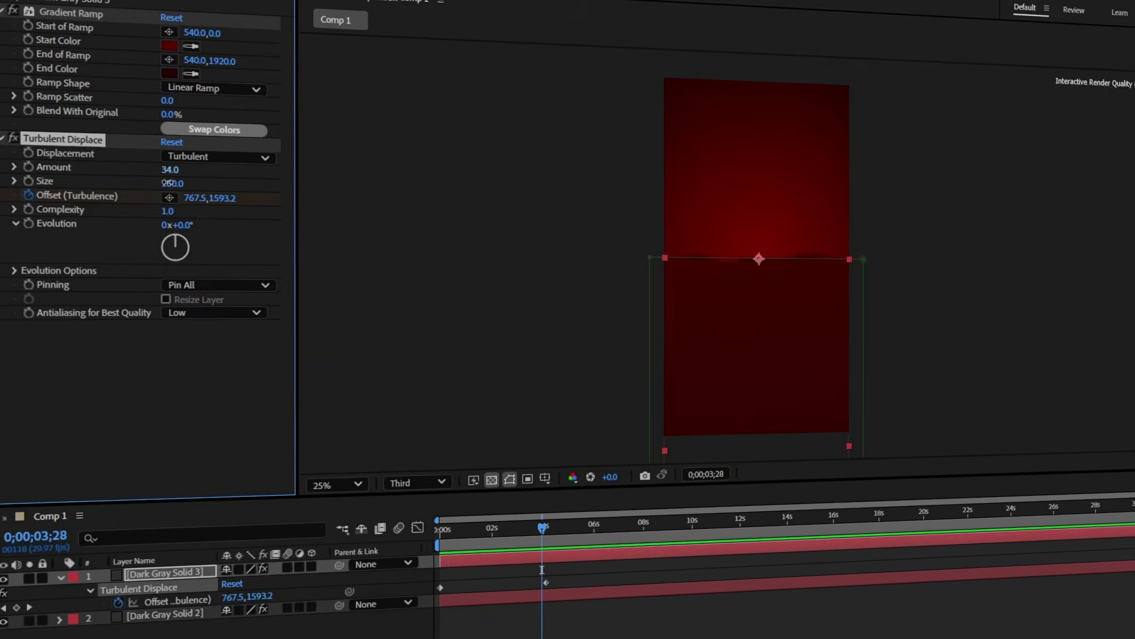
Set Turbulent Displace to Bulge with Amount 27, Size 150 and Evolution -78°
{"action": "left_click", "coordinate": [216, 156]}
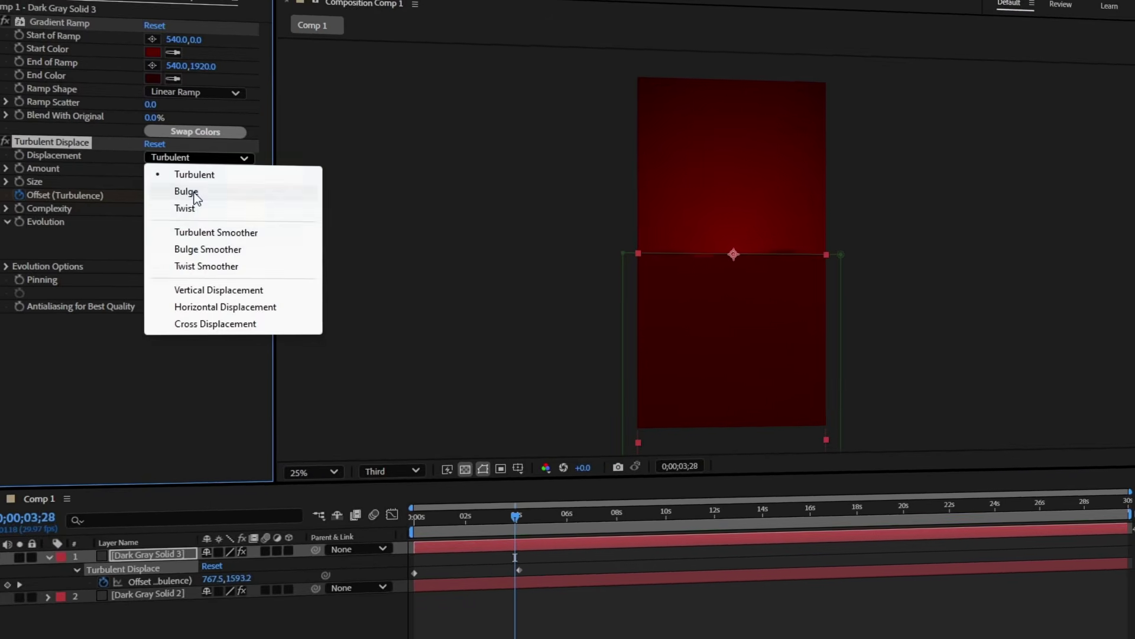
{"action": "left_click", "coordinate": [201, 188]}
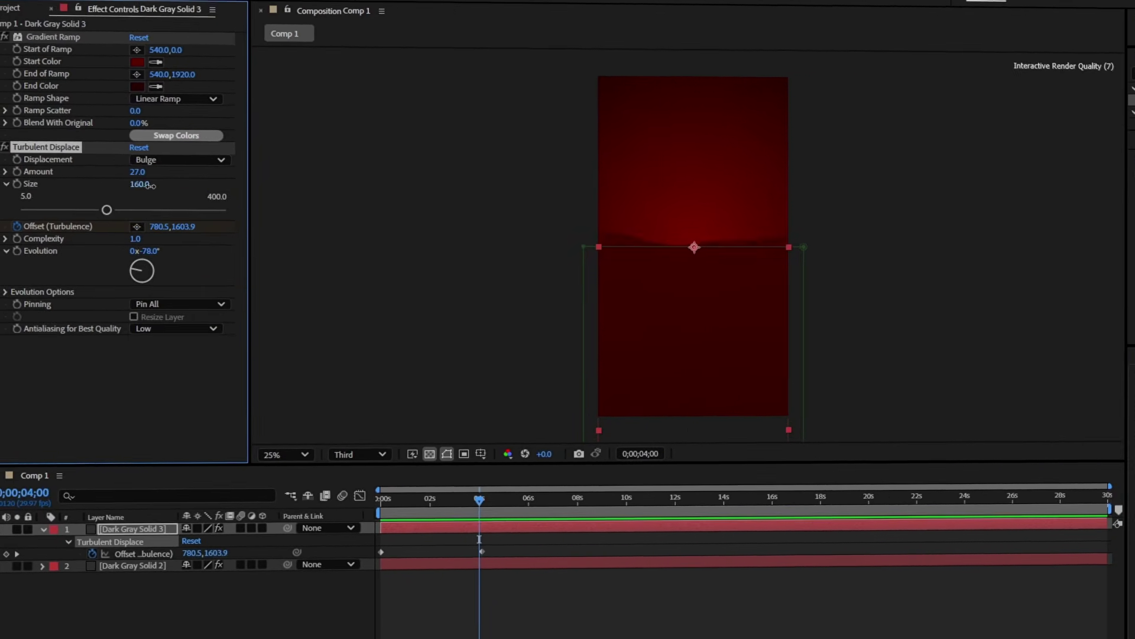
{"action": "left_click_drag", "start_coordinate": [150, 186], "coordinate": [148, 186]}
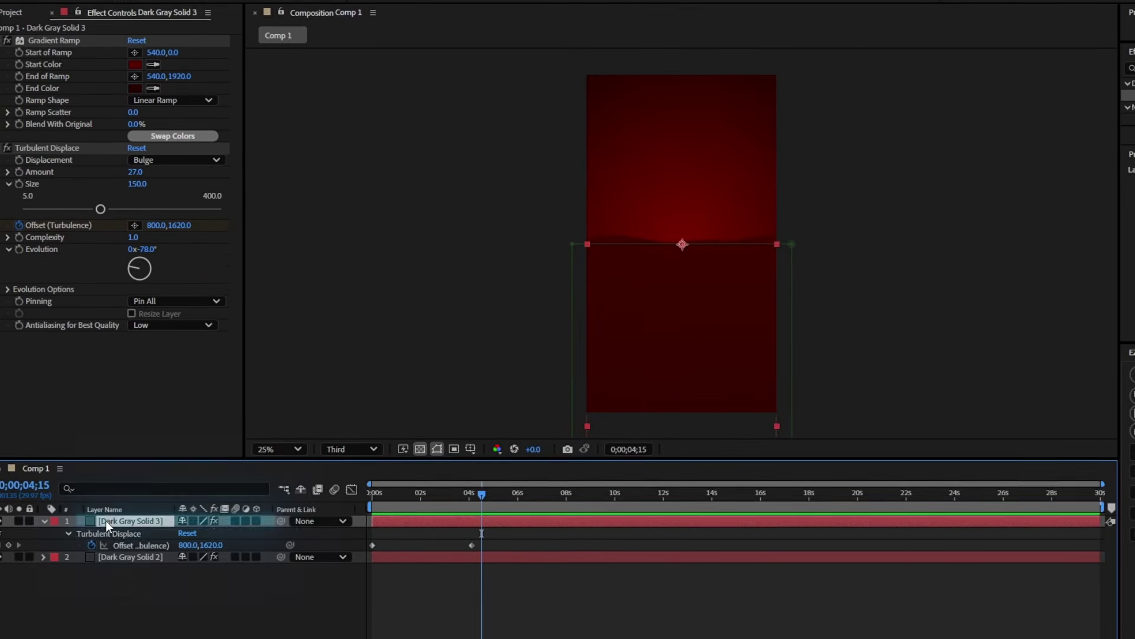
Duplicate Dark Gray Solid 3 slightly lower in the frame and move the copy's second Offset (Turbulence) keyframe to about 6 seconds
{"action": "key", "text": "ctrl+d"}
{"action": "key", "text": "p"}
{"action": "left_click_drag", "start_coordinate": [211, 534], "coordinate": [278, 533]}
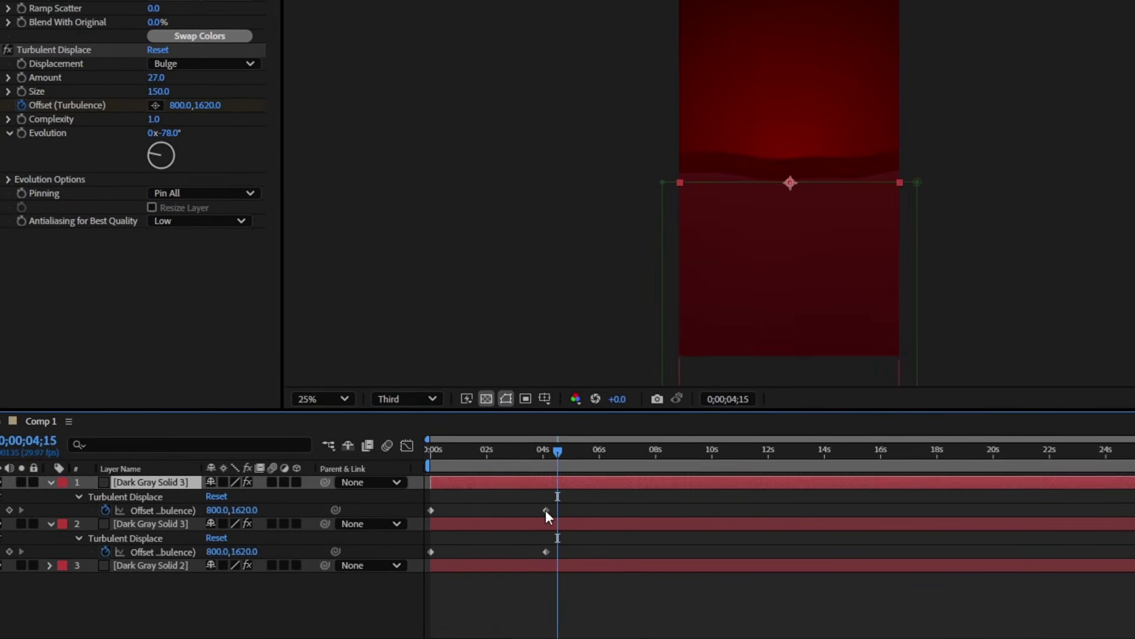
{"action": "left_click_drag", "start_coordinate": [545, 511], "coordinate": [595, 511]}
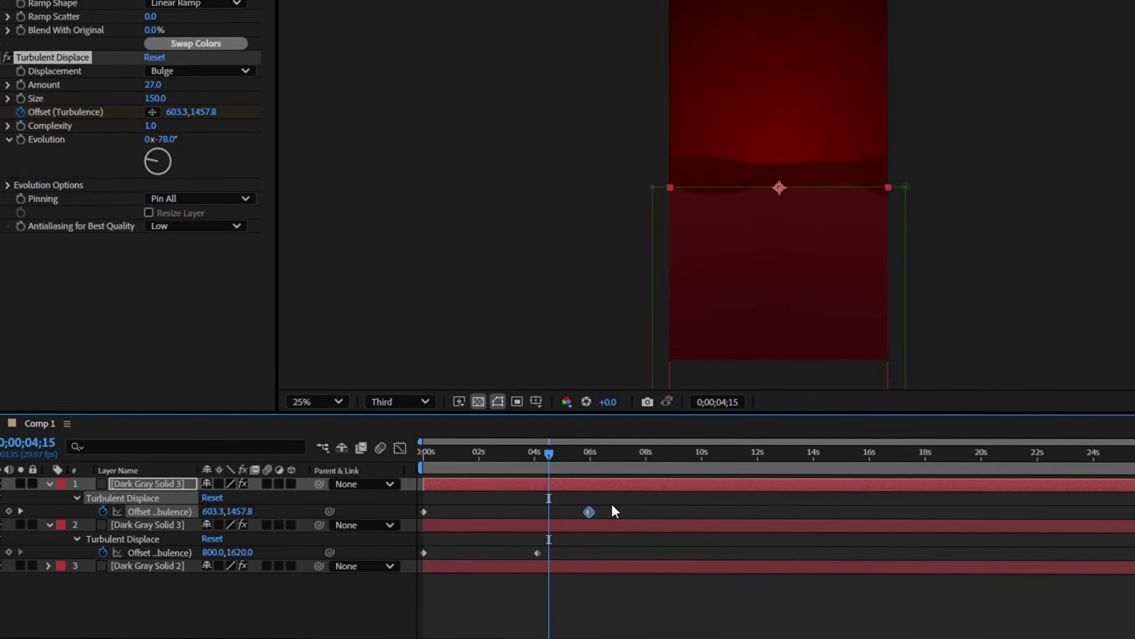
Duplicate the top Dark Gray Solid 3, lower the copy to Y 1080.5 and darken its Gradient Ramp start color to 7E0000
{"action": "key", "text": "Home"}
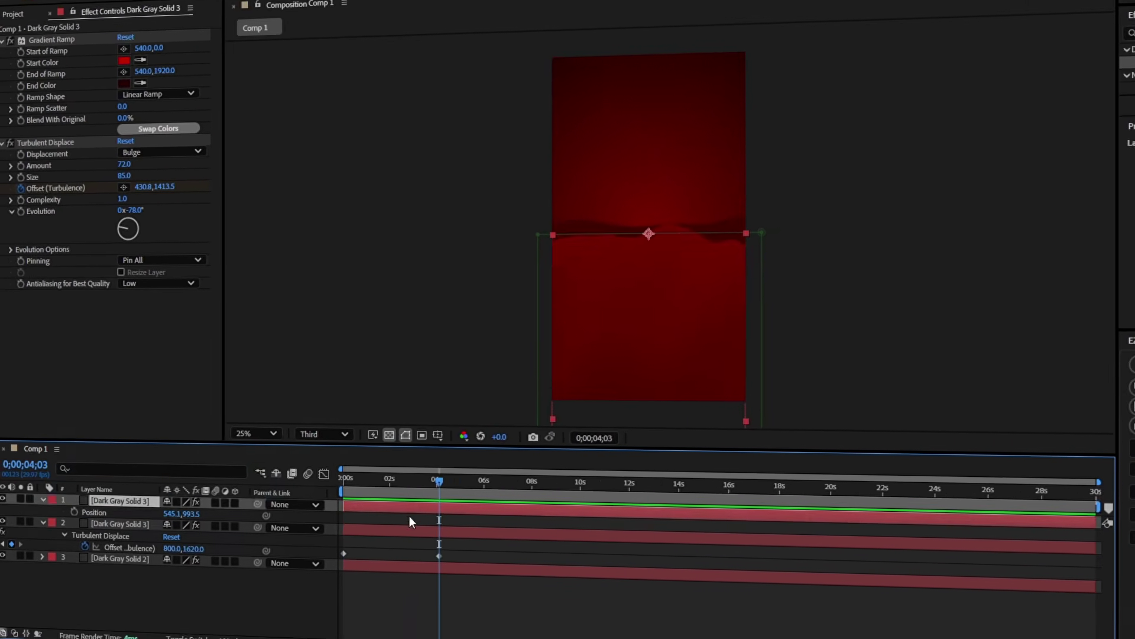
{"action": "key", "text": "ctrl+d"}
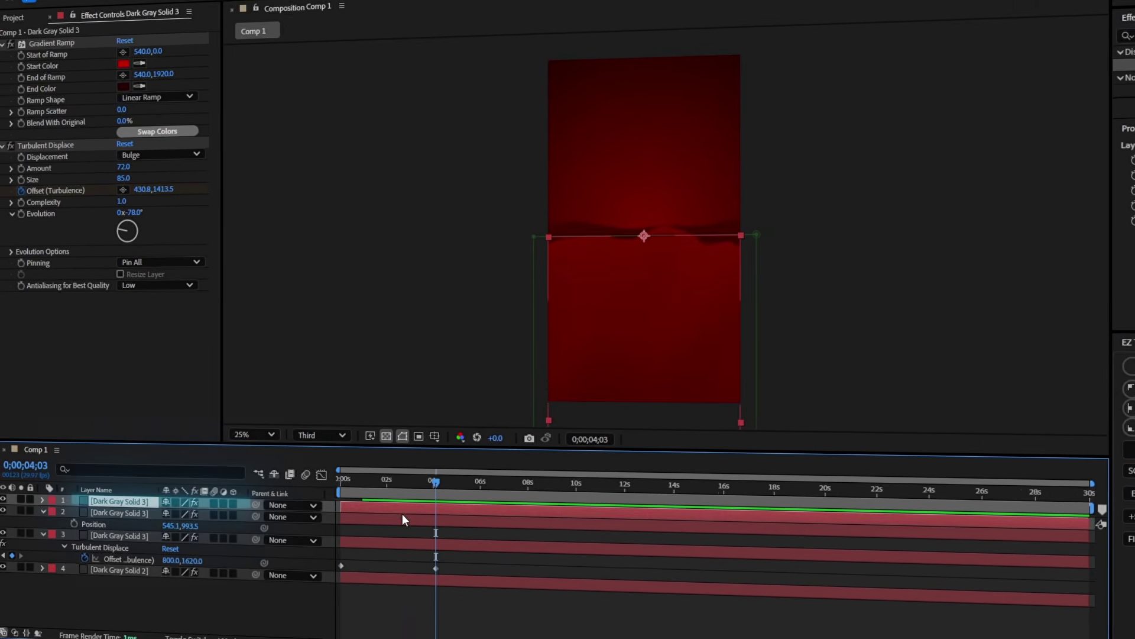
{"action": "left_click_drag", "start_coordinate": [412, 248], "coordinate": [416, 277]}
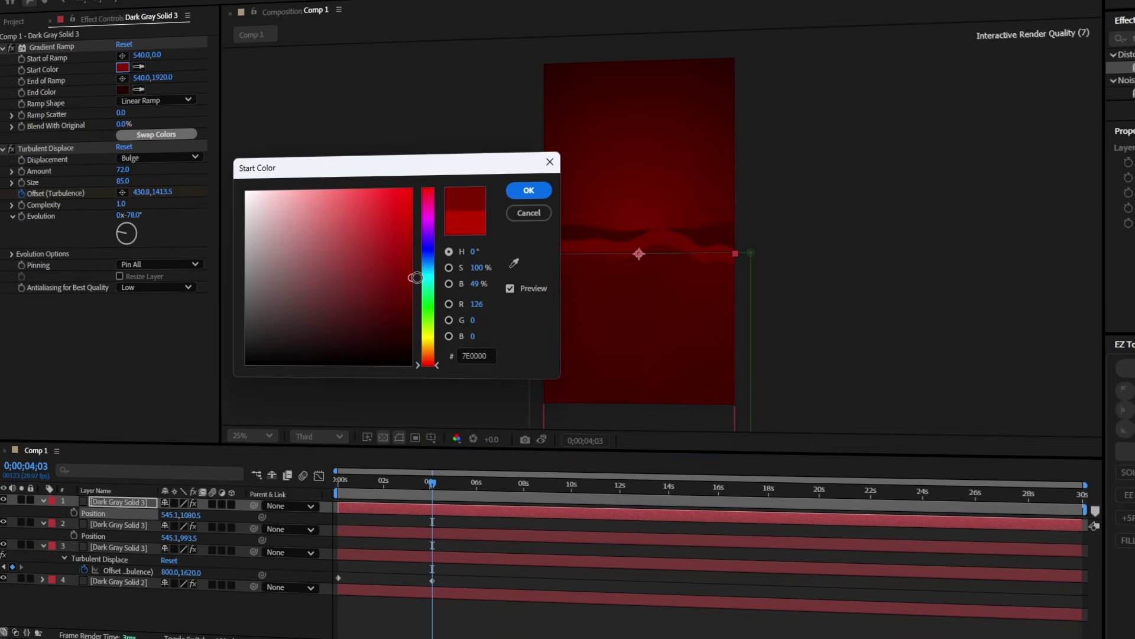
{"action": "left_click", "coordinate": [522, 190]}
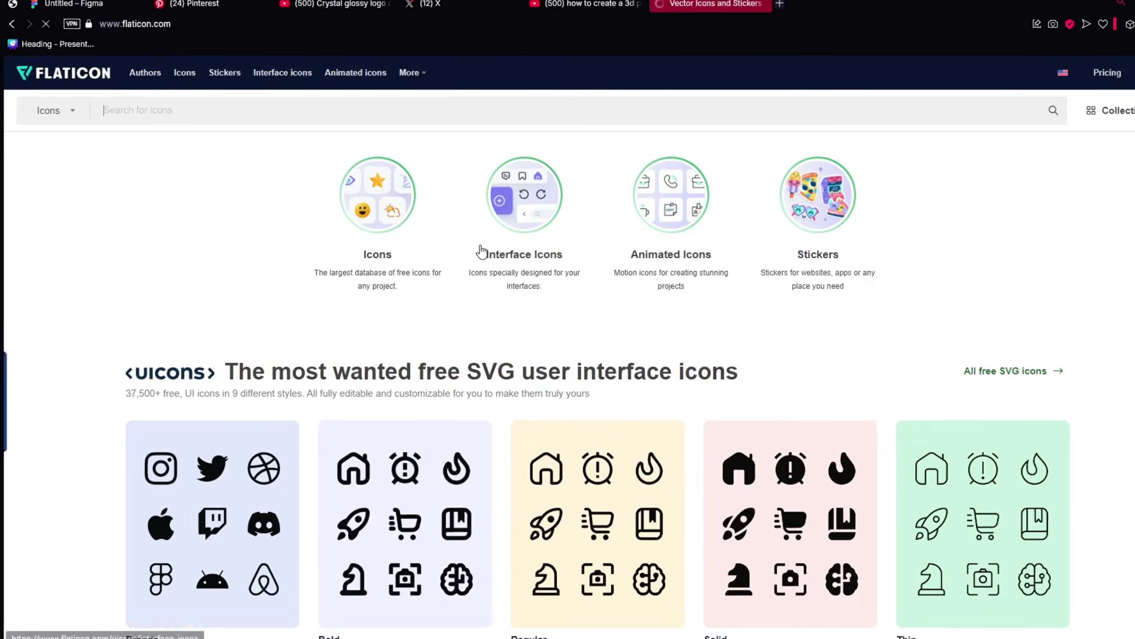
Search Flaticon for "origami boat" and download the pink paper ship icon as a free PNG
{"action": "left_click", "coordinate": [251, 110]}
{"action": "type", "text": "origami boat"}
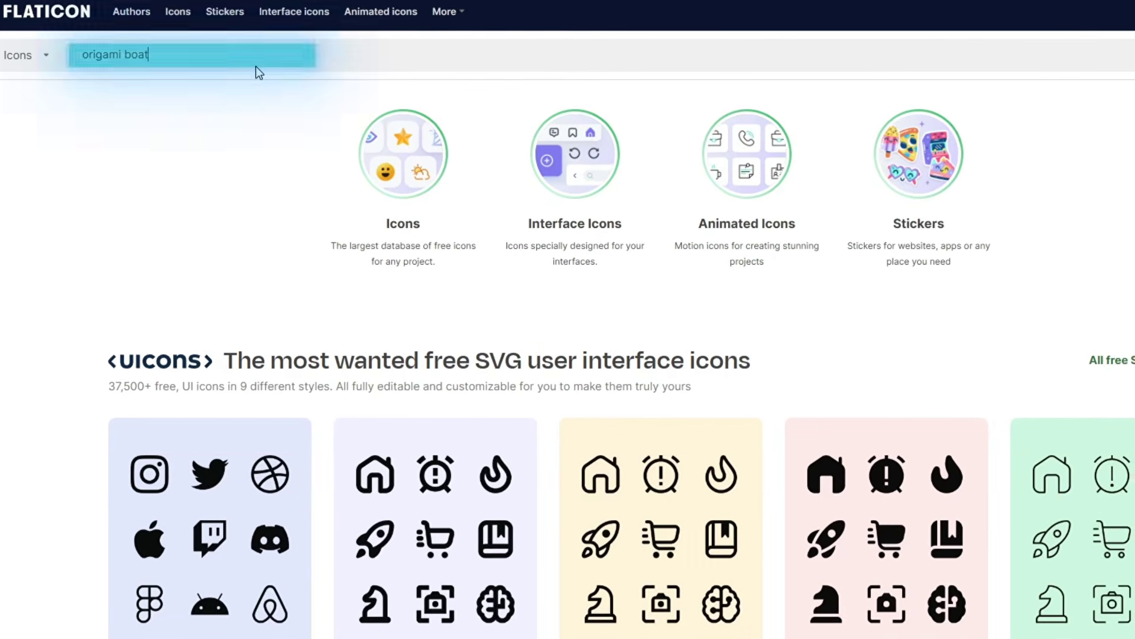
{"action": "key", "text": "Return"}
{"action": "mouse_move", "coordinate": [362, 545]}
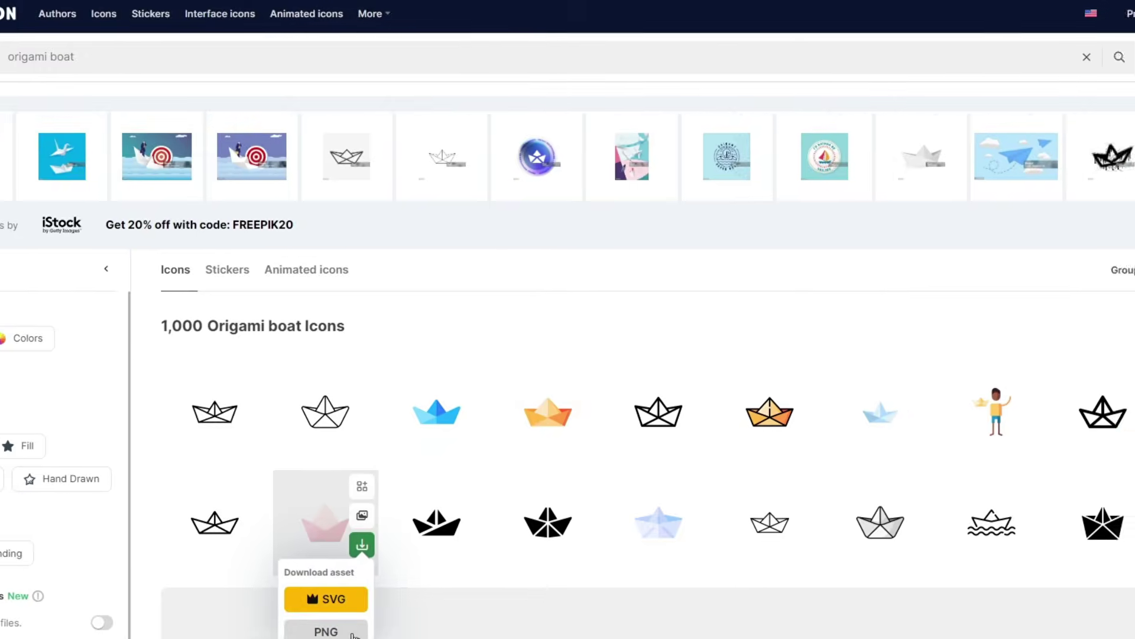
{"action": "left_click", "coordinate": [351, 631]}
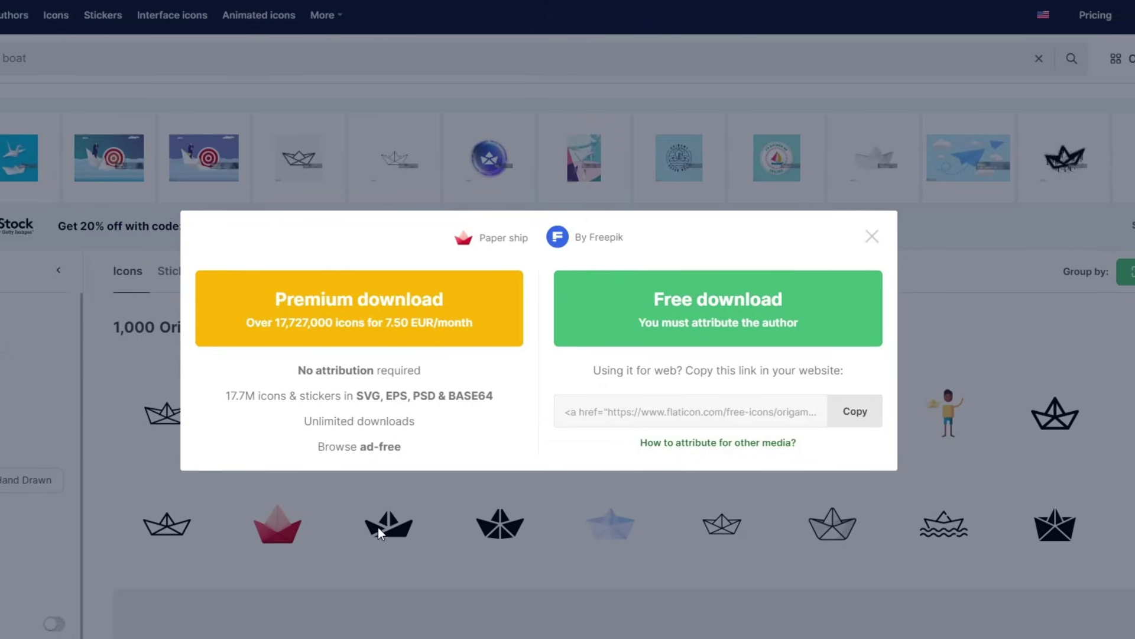
{"action": "left_click", "coordinate": [781, 327]}
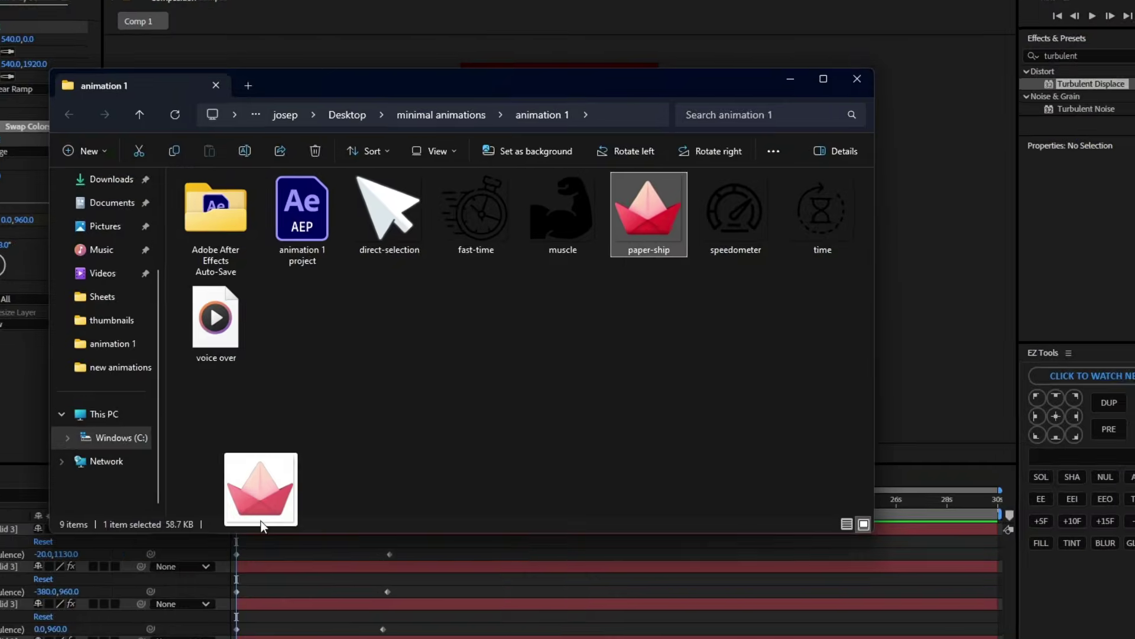
Add paper-ship.png between the wave layers at 63% scale and start Position (114, 914) and Rotation keyframes at the beginning
{"action": "left_click_drag", "start_coordinate": [261, 520], "coordinate": [123, 586]}
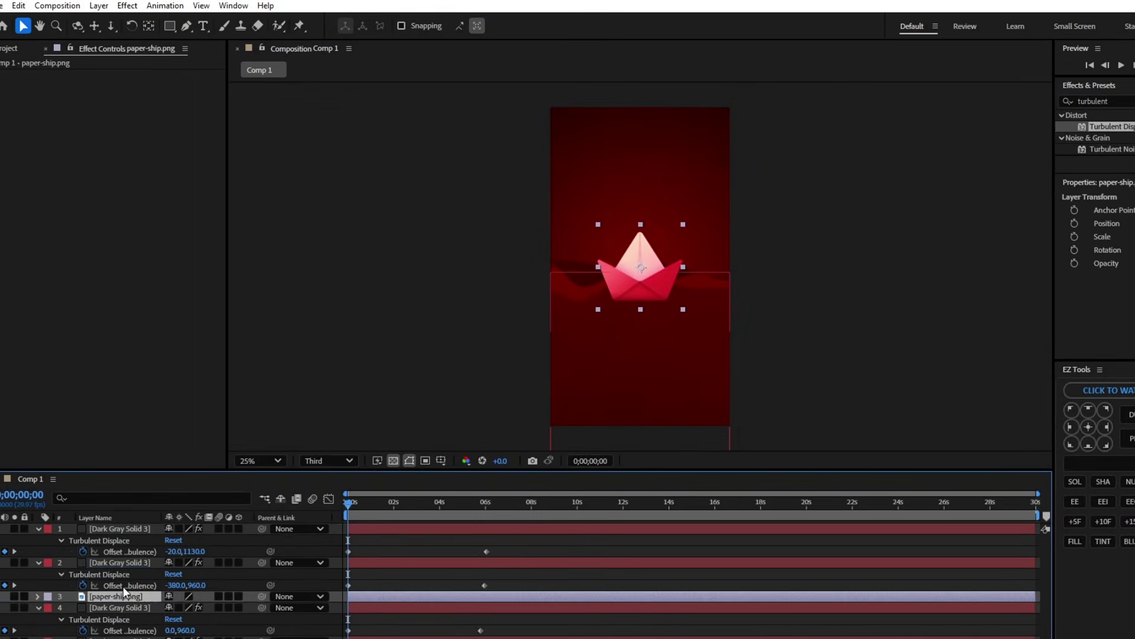
{"action": "key", "text": "alt+shift+p"}
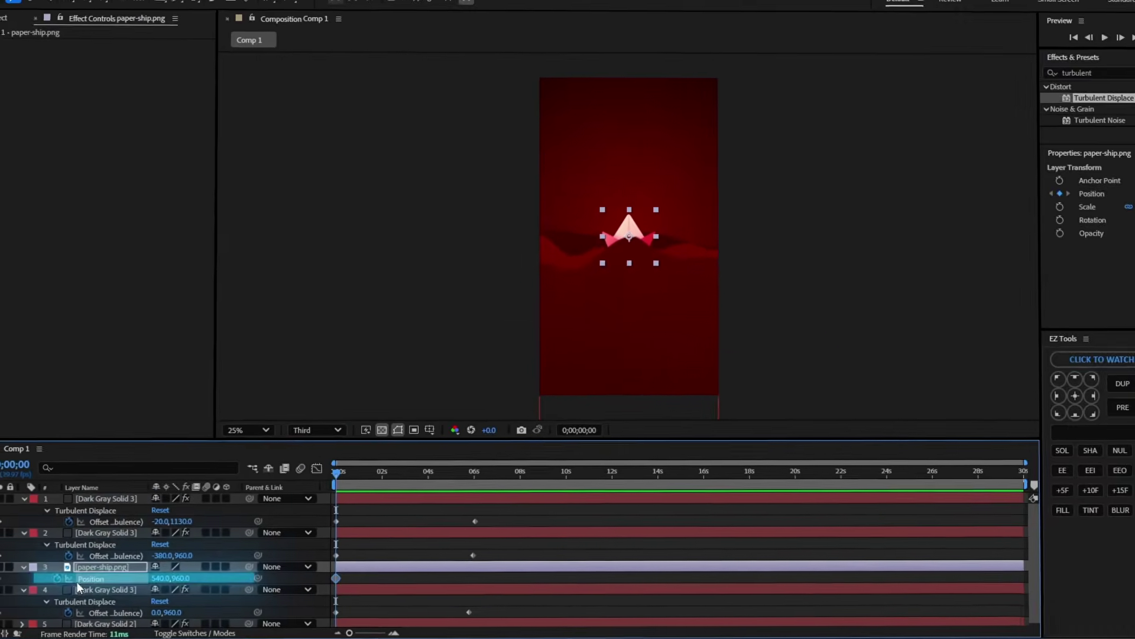
{"action": "key", "text": "alt+shift+r"}
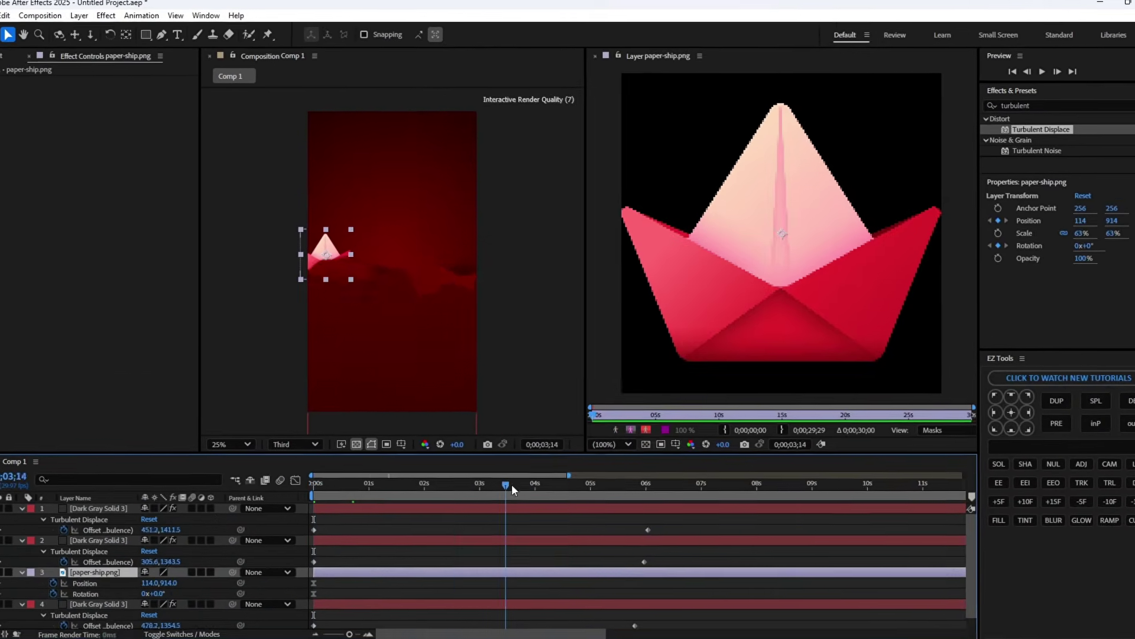
Keyframe the ship's position at 934, 914 at 0;00;05;21 and bend its motion path along the waves with the Pen tool
{"action": "left_click_drag", "start_coordinate": [512, 484], "coordinate": [625, 482]}
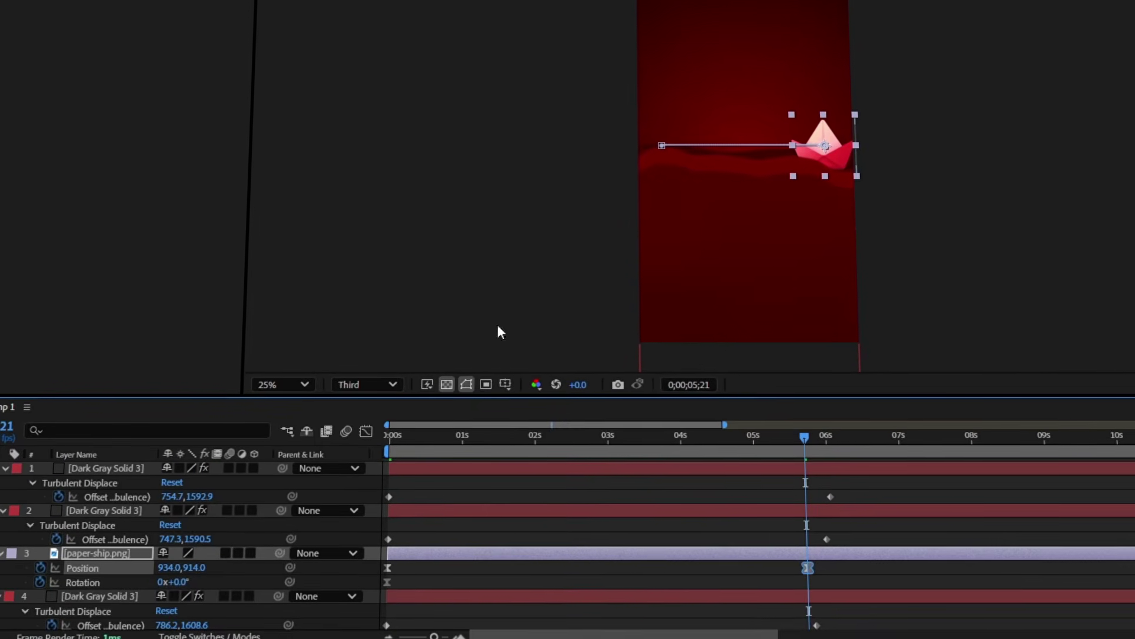
{"action": "scroll", "coordinate": [601, 169], "scroll_direction": "up", "scroll_amount": 2}
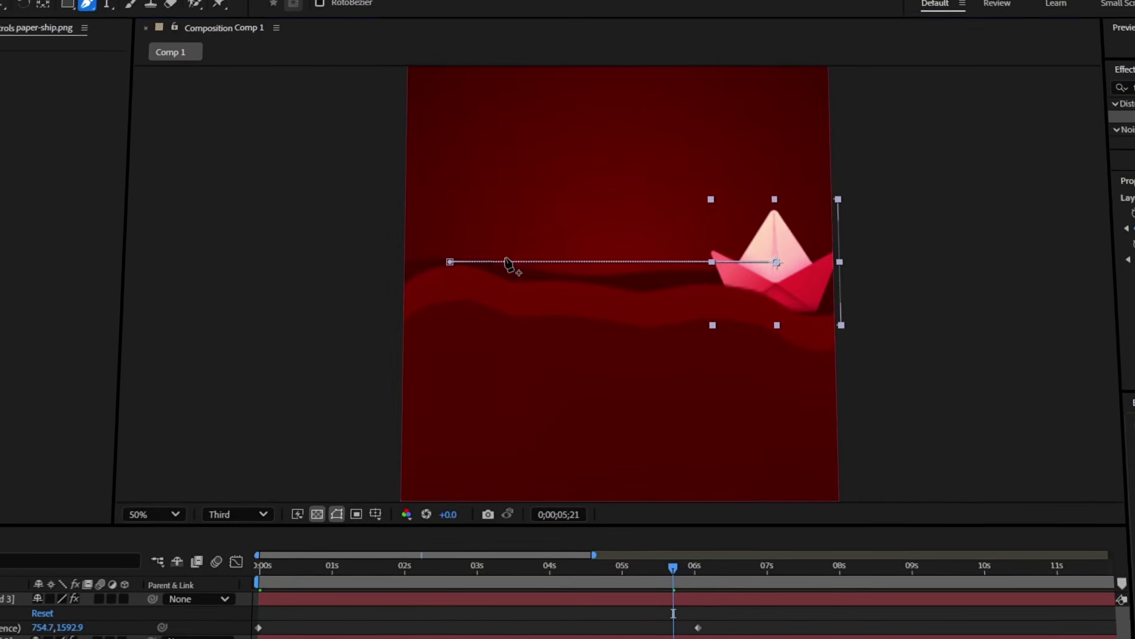
{"action": "left_click_drag", "start_coordinate": [540, 274], "coordinate": [695, 282]}
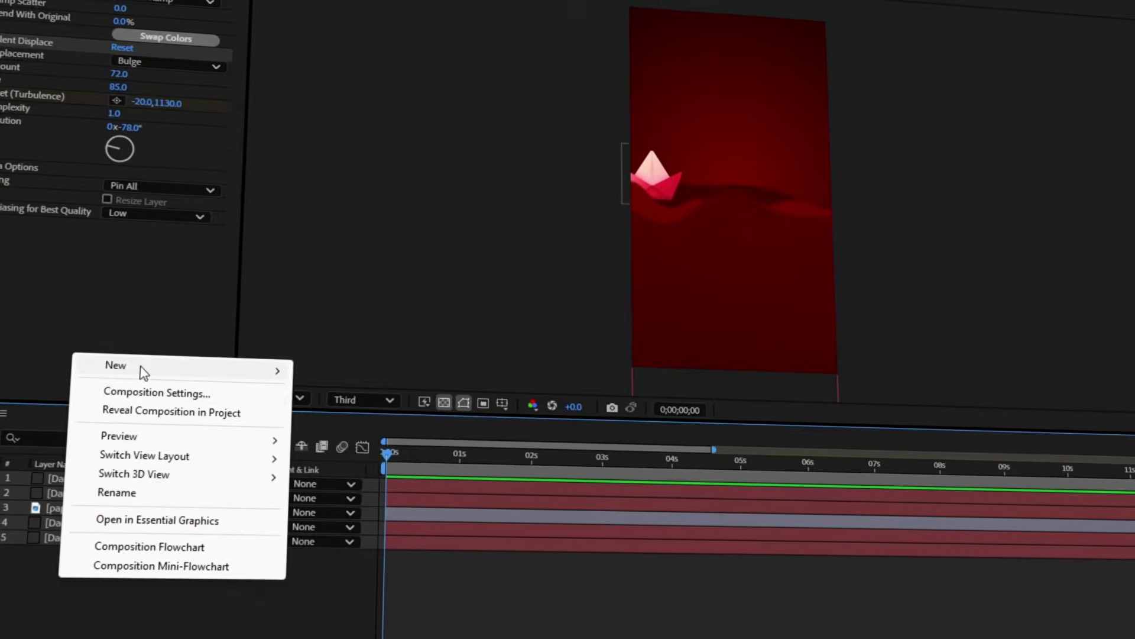
Add the text "Don't Be Idle" above the ship at 114% scale and give "Don't Be" a lighter font weight
{"action": "mouse_move", "coordinate": [142, 371]}
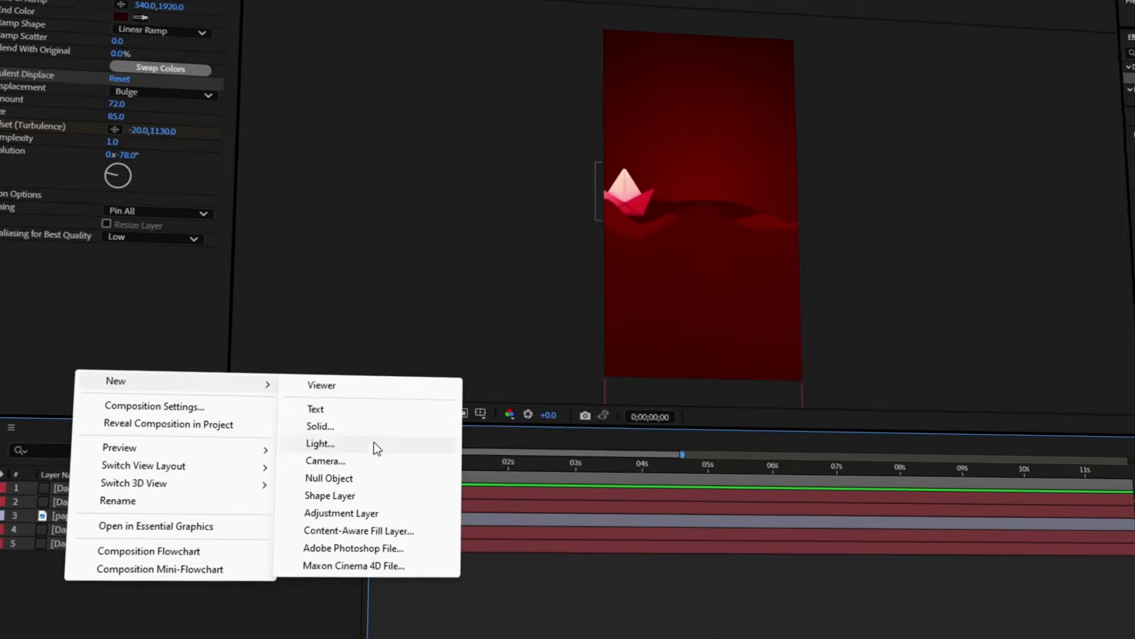
{"action": "left_click", "coordinate": [355, 443]}
{"action": "type", "text": "Don't B"}
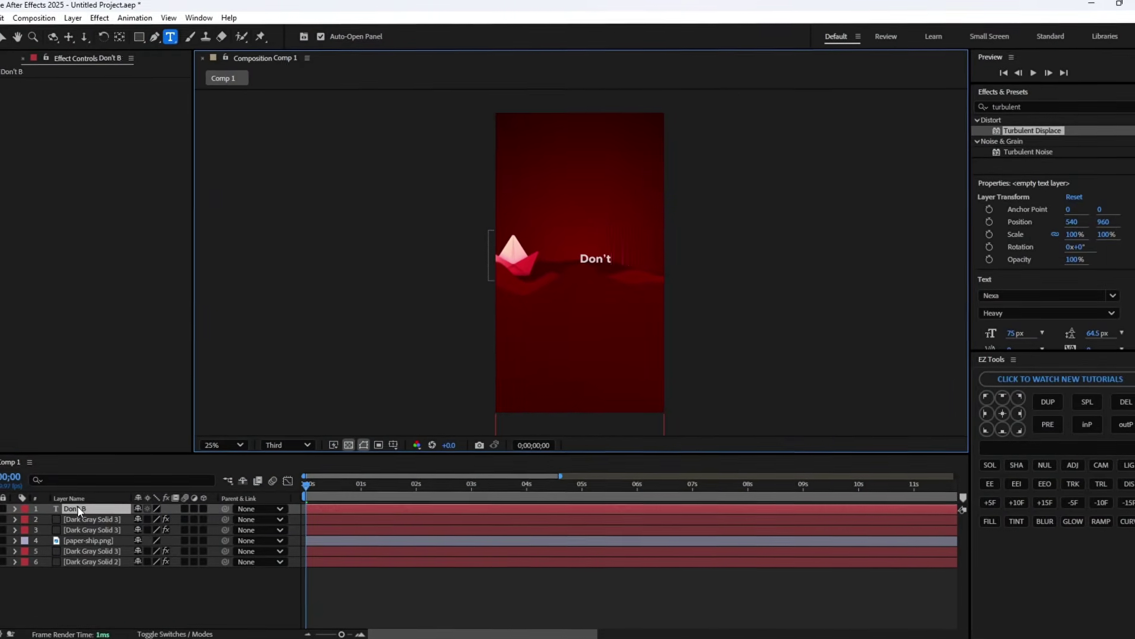
{"action": "type", "text": "e Idle"}
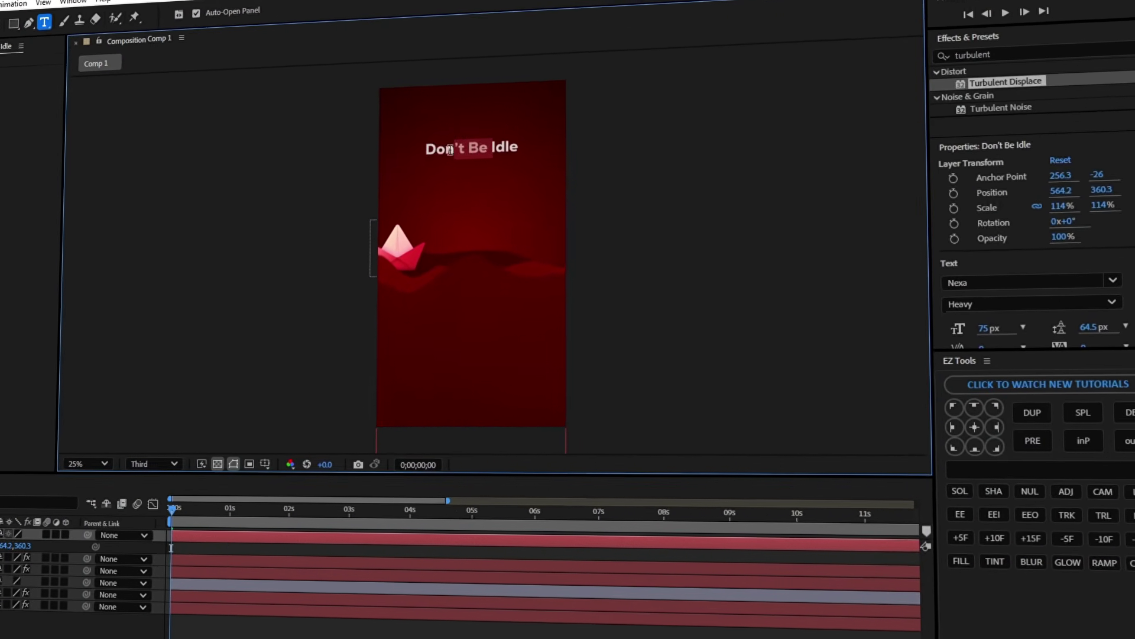
{"action": "left_click_drag", "start_coordinate": [450, 150], "coordinate": [425, 149]}
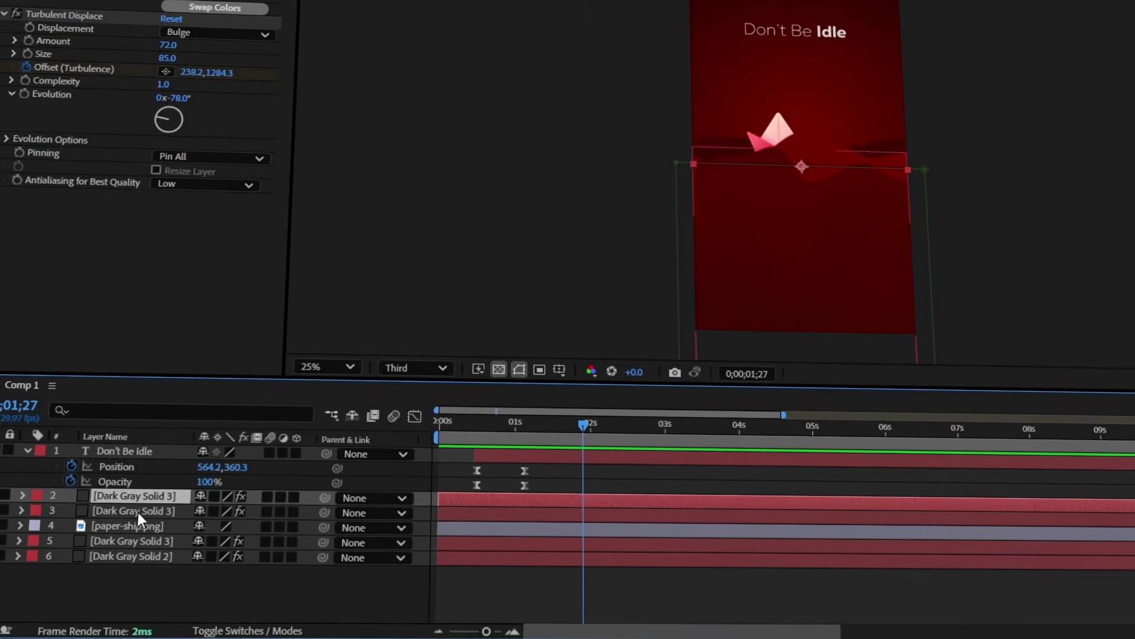
Keyframe the Position of all three wave layers at 0;00;01;27 and raise them together to fill the frame at 0;00;02;28
{"action": "left_click", "coordinate": [123, 539], "text": "ctrl"}
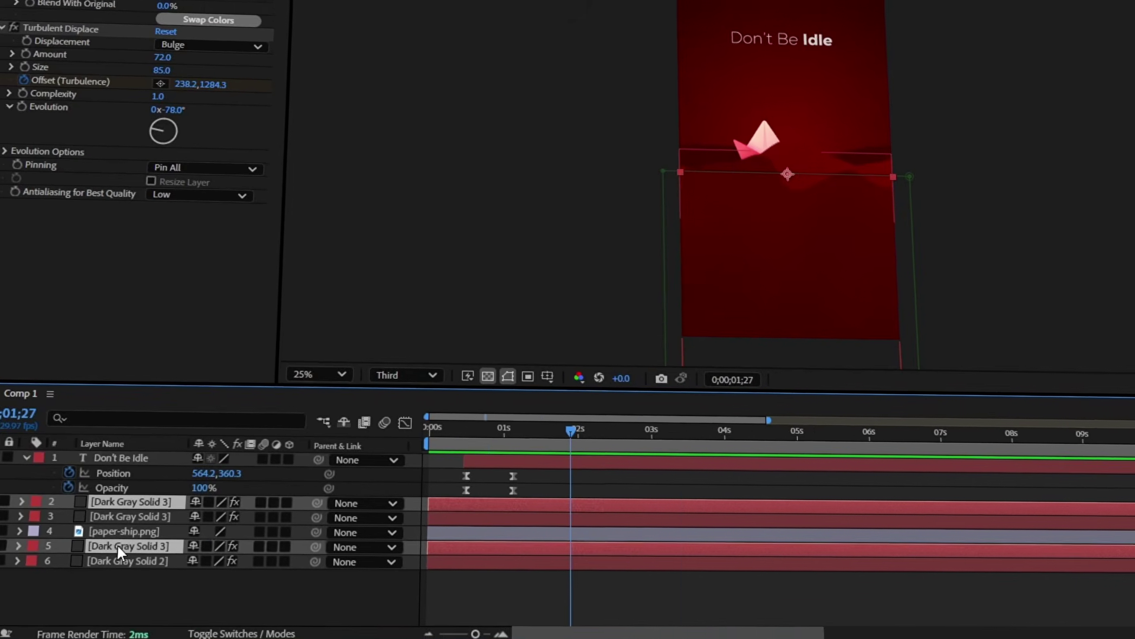
{"action": "left_click", "coordinate": [130, 516], "text": "ctrl"}
{"action": "key", "text": "p"}
{"action": "left_click", "coordinate": [68, 514]}
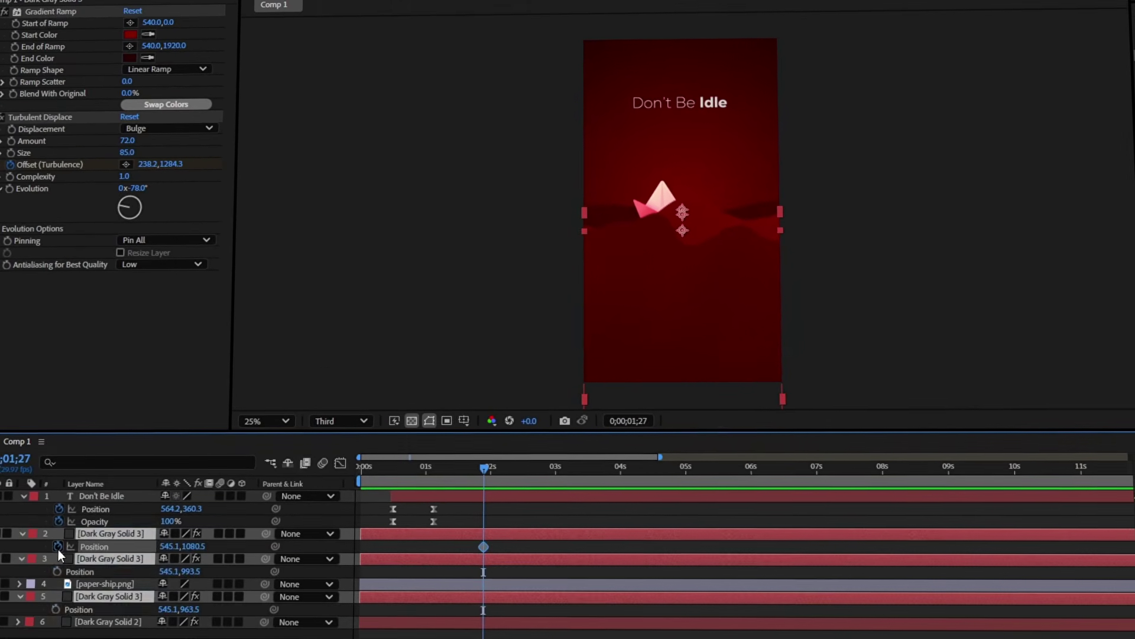
{"action": "left_click_drag", "start_coordinate": [539, 475], "coordinate": [546, 477]}
{"action": "left_click_drag", "start_coordinate": [191, 547], "coordinate": [117, 547]}
Apply Easy Ease to the top wave layer's two Position keyframes and lengthen the first keyframe's influence in the speed graph
{"action": "left_click_drag", "start_coordinate": [537, 514], "coordinate": [436, 524]}
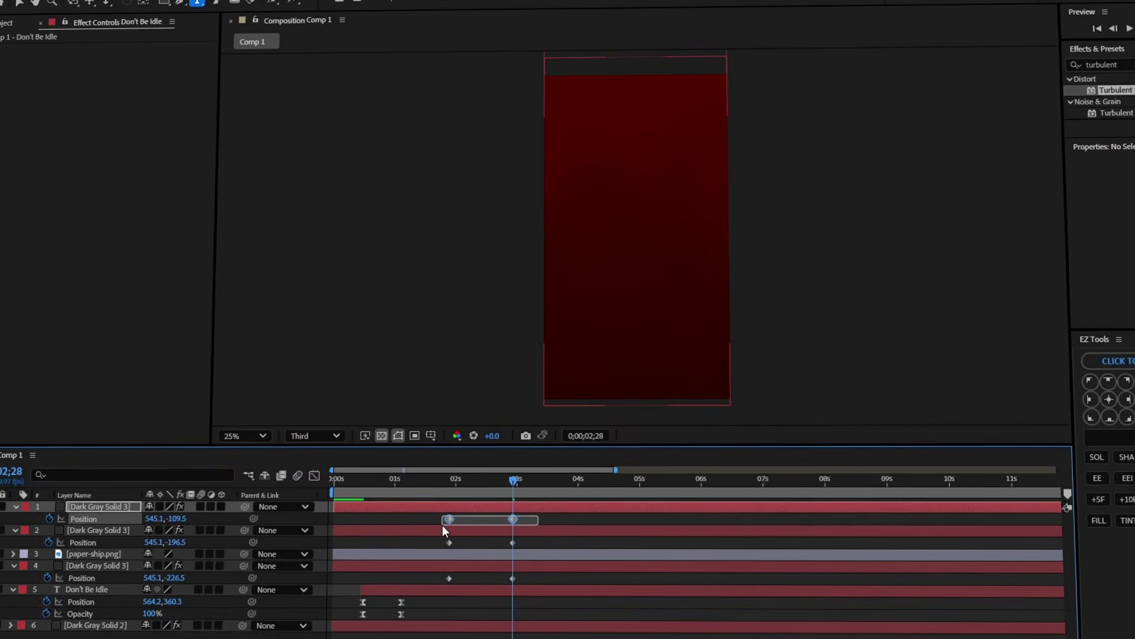
{"action": "left_click", "coordinate": [313, 473]}
{"action": "key", "text": "F9"}
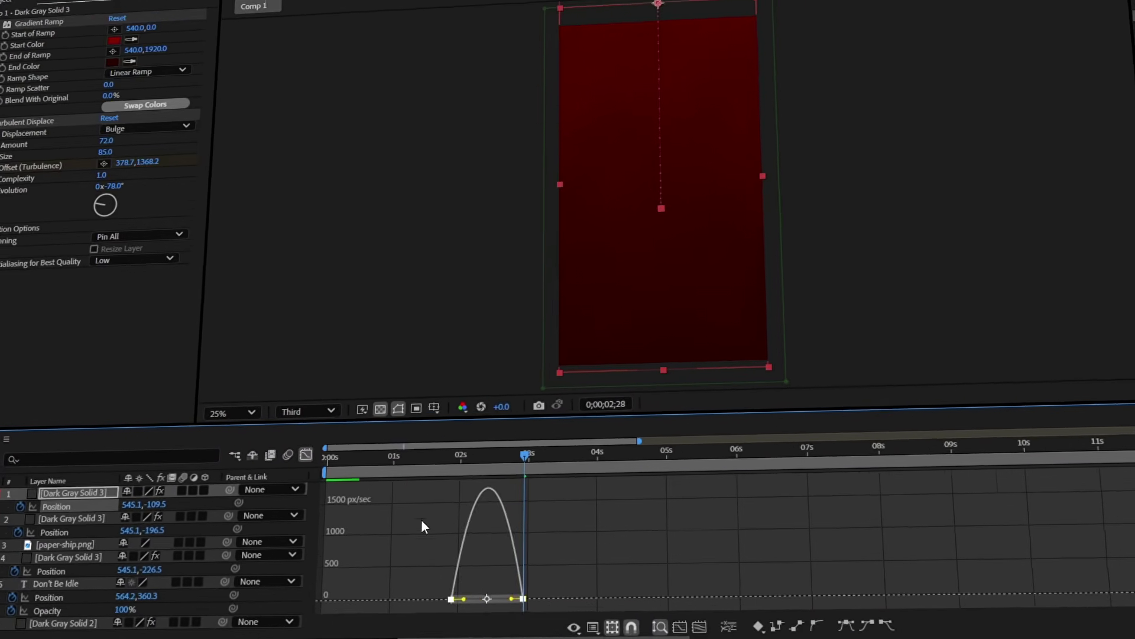
{"action": "left_click_drag", "start_coordinate": [467, 598], "coordinate": [523, 592]}
{"action": "key", "text": "shift+F3"}
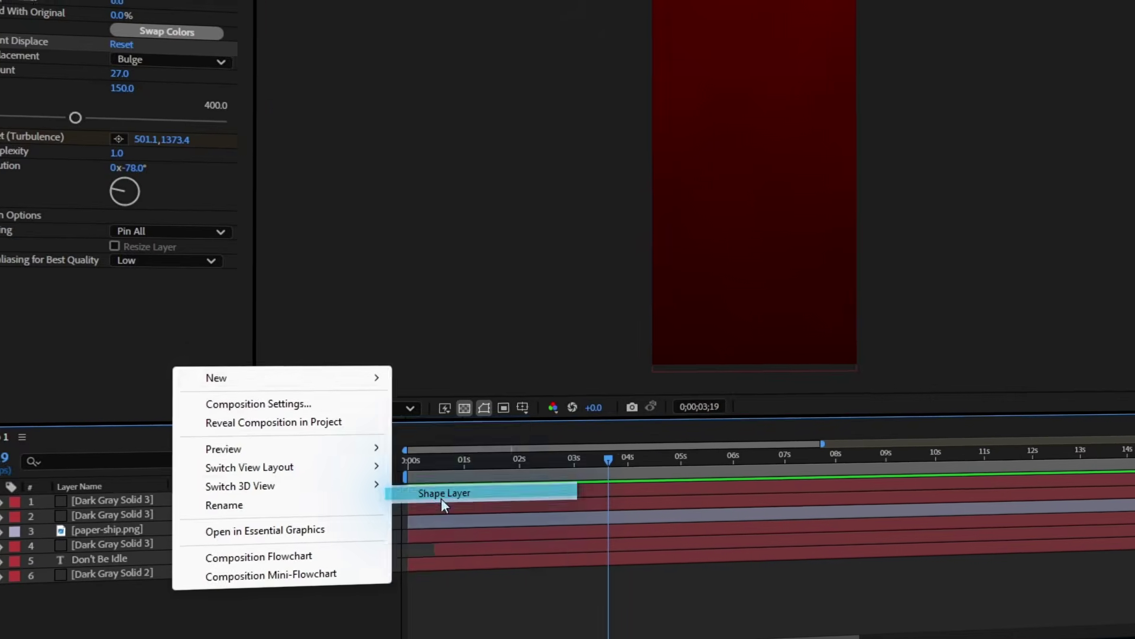
Draw a black square on a new 3D shape layer, lay it flat at 90° X orientation and place a duplicate at Y 837
{"action": "left_click", "coordinate": [453, 489]}
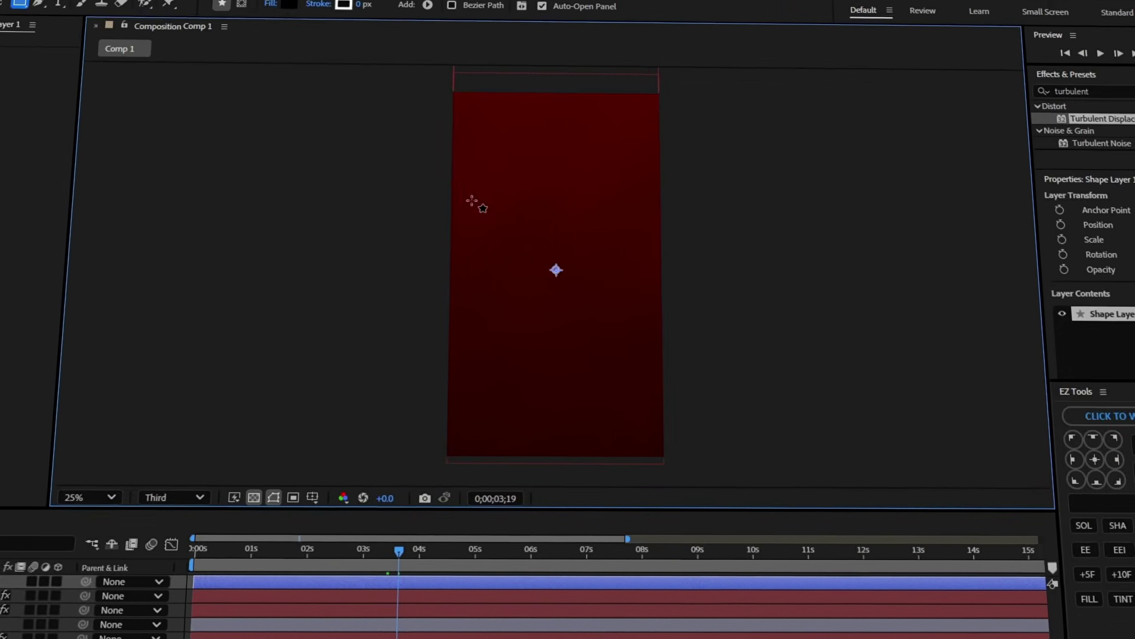
{"action": "left_click_drag", "start_coordinate": [472, 201], "coordinate": [563, 290]}
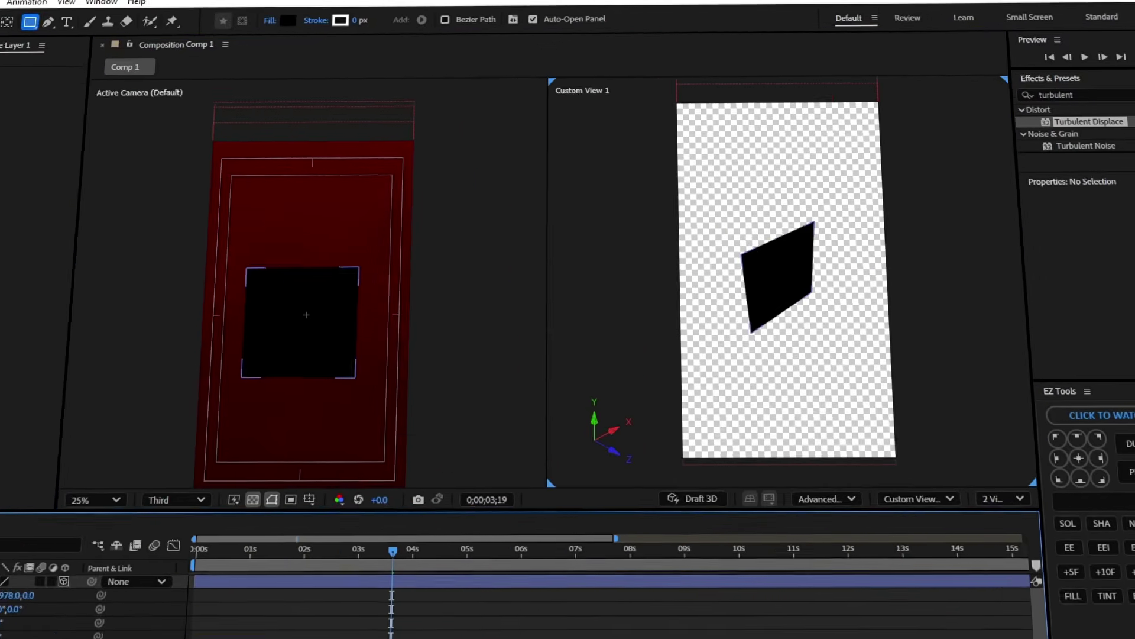
{"action": "key", "text": "r"}
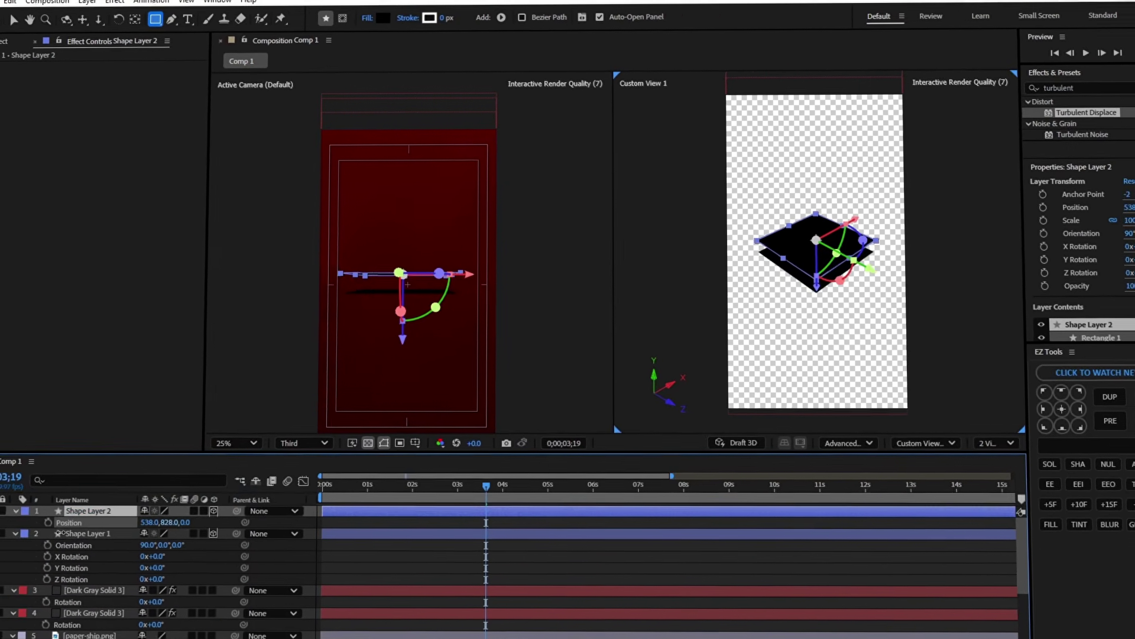
{"action": "left_click_drag", "start_coordinate": [81, 531], "coordinate": [84, 563]}
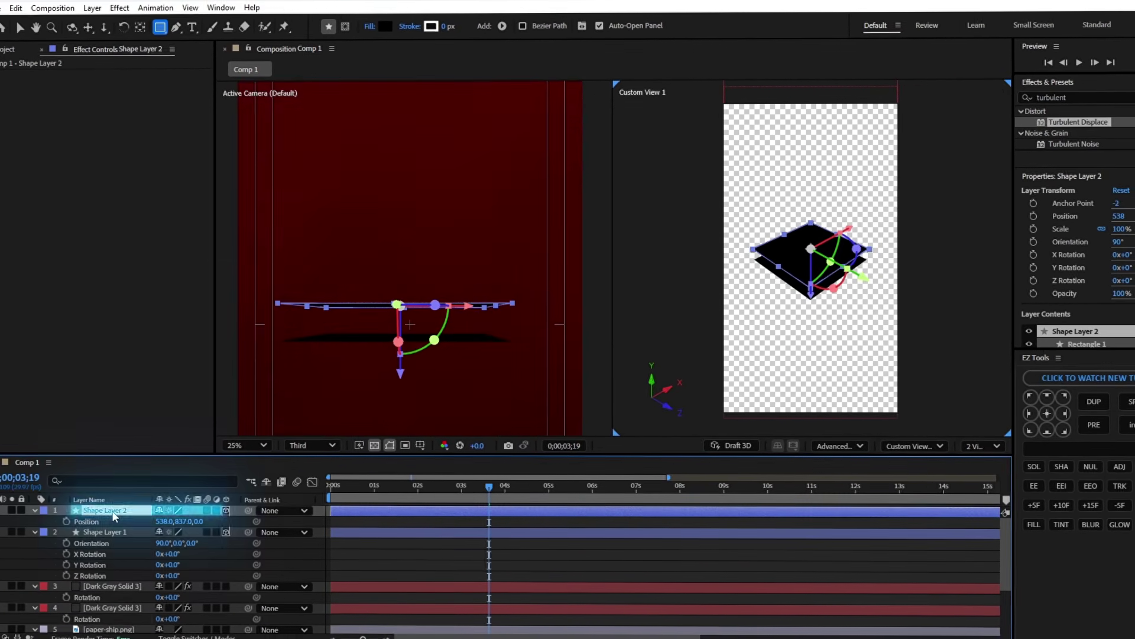
Duplicate Shape Layer 2, set its X orientation to 0° and shrink its rectangle to form the front side between the two flat squares
{"action": "key", "text": "ctrl+d"}
{"action": "key", "text": "r"}
{"action": "left_click", "coordinate": [165, 522]}
{"action": "type", "text": "0"}
{"action": "key", "text": "Return"}
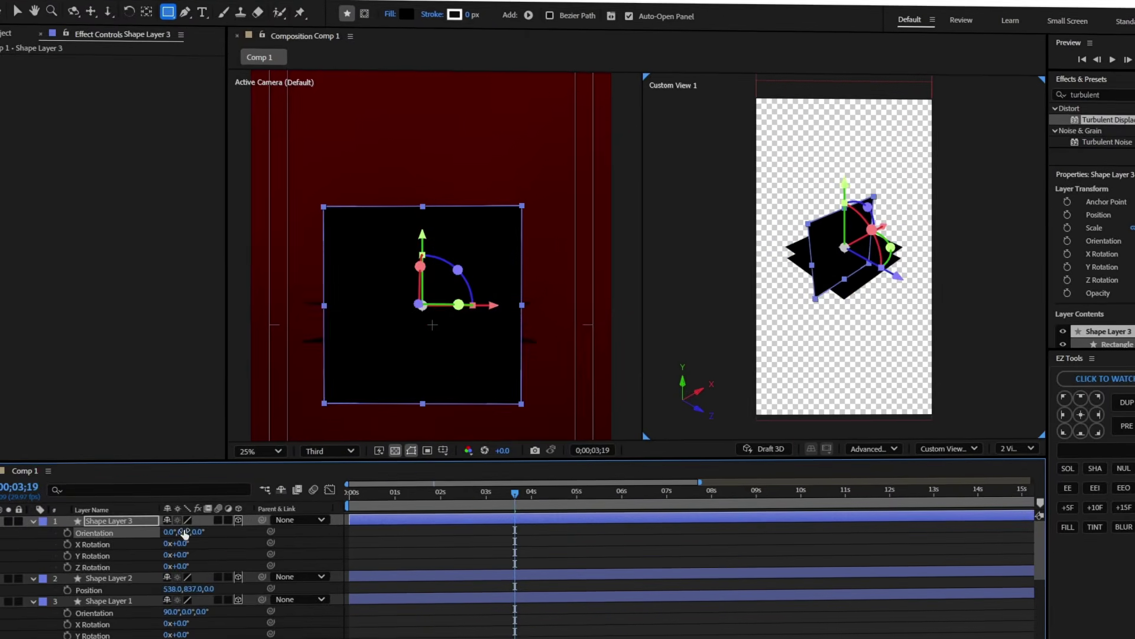
{"action": "left_click_drag", "start_coordinate": [464, 159], "coordinate": [483, 171]}
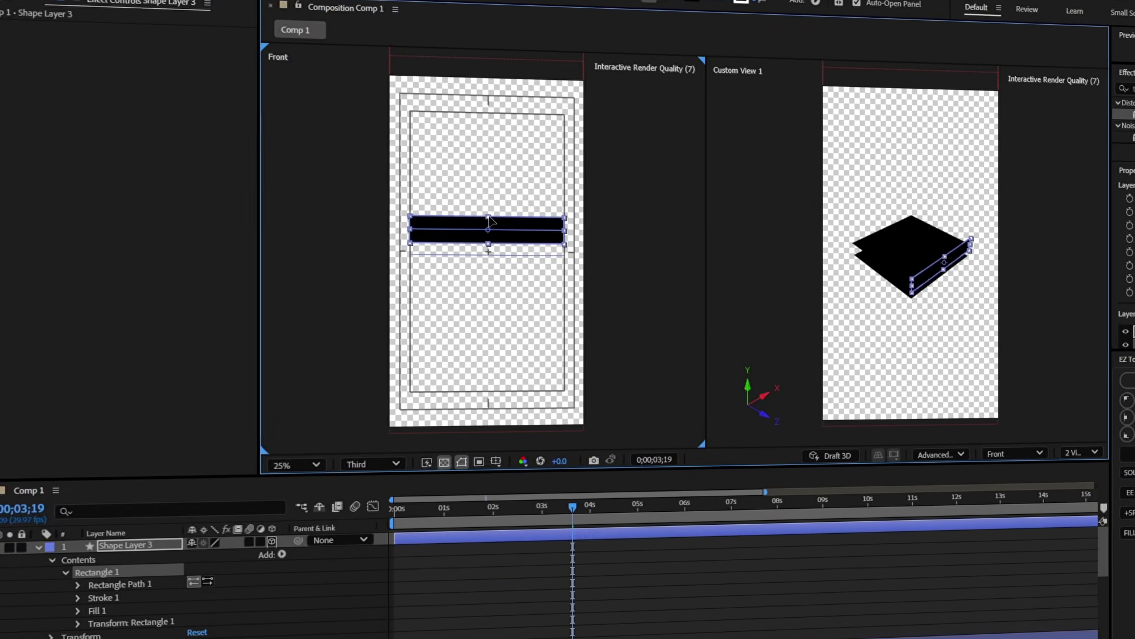
{"action": "scroll", "coordinate": [464, 239], "scroll_direction": "up", "scroll_amount": 3}
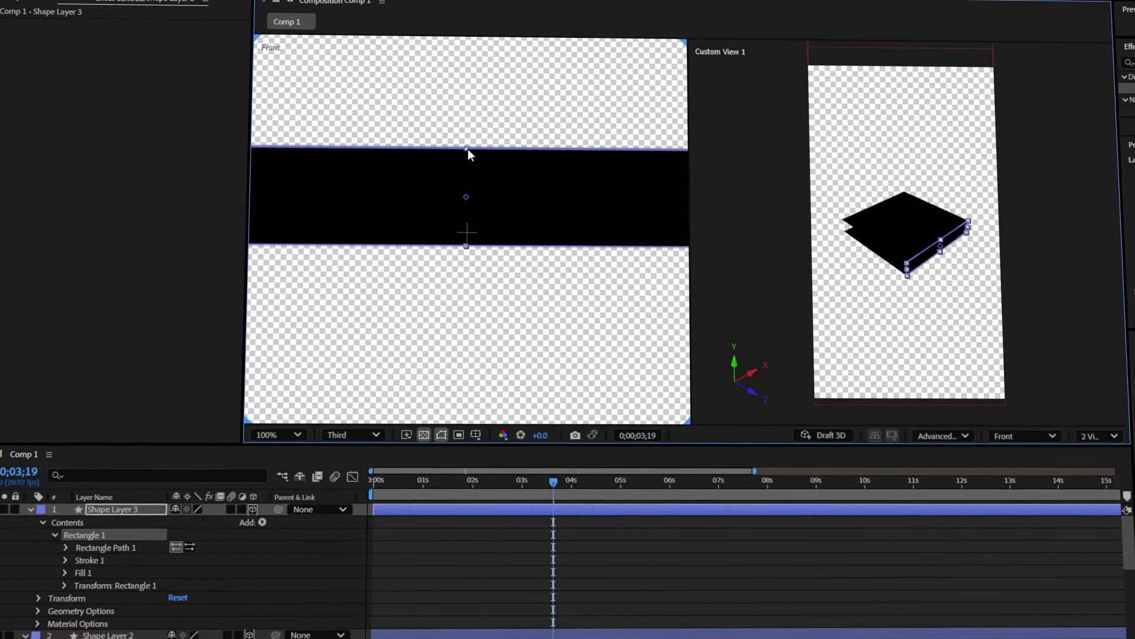
{"action": "scroll", "coordinate": [468, 155], "scroll_direction": "down", "scroll_amount": 4}
Duplicate Shape Layer 3, set its Y orientation to 90°, fit it to the box's left edge and duplicate it for the opposite side
{"action": "left_click", "coordinate": [119, 514]}
{"action": "key", "text": "ctrl+d"}
{"action": "key", "text": "r"}
{"action": "left_click", "coordinate": [195, 519]}
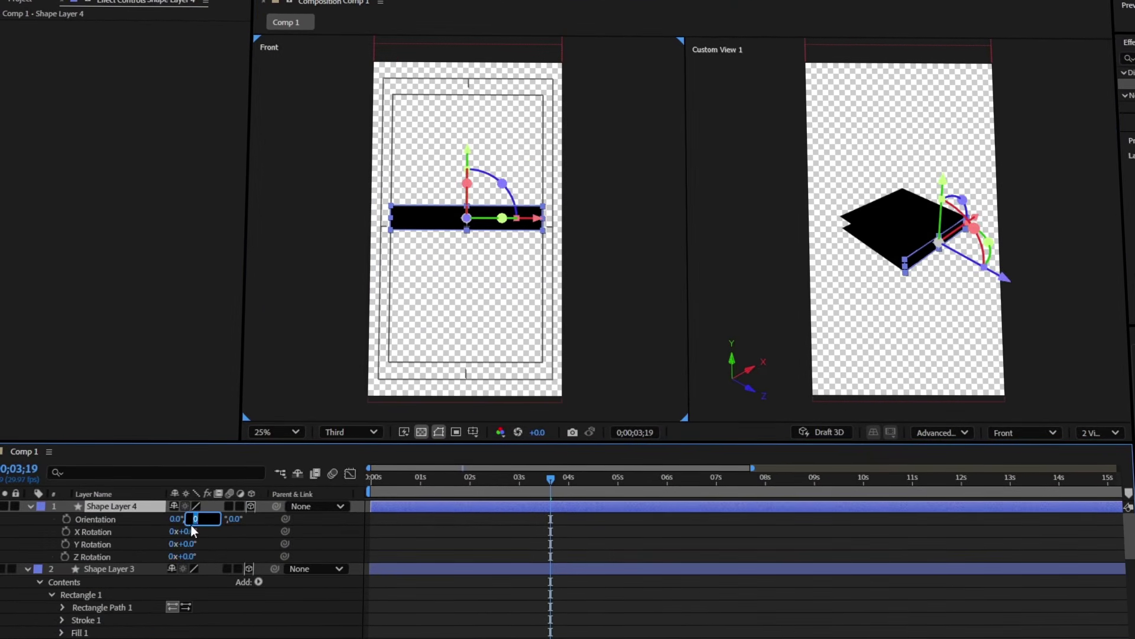
{"action": "type", "text": "90"}
{"action": "key", "text": "Return"}
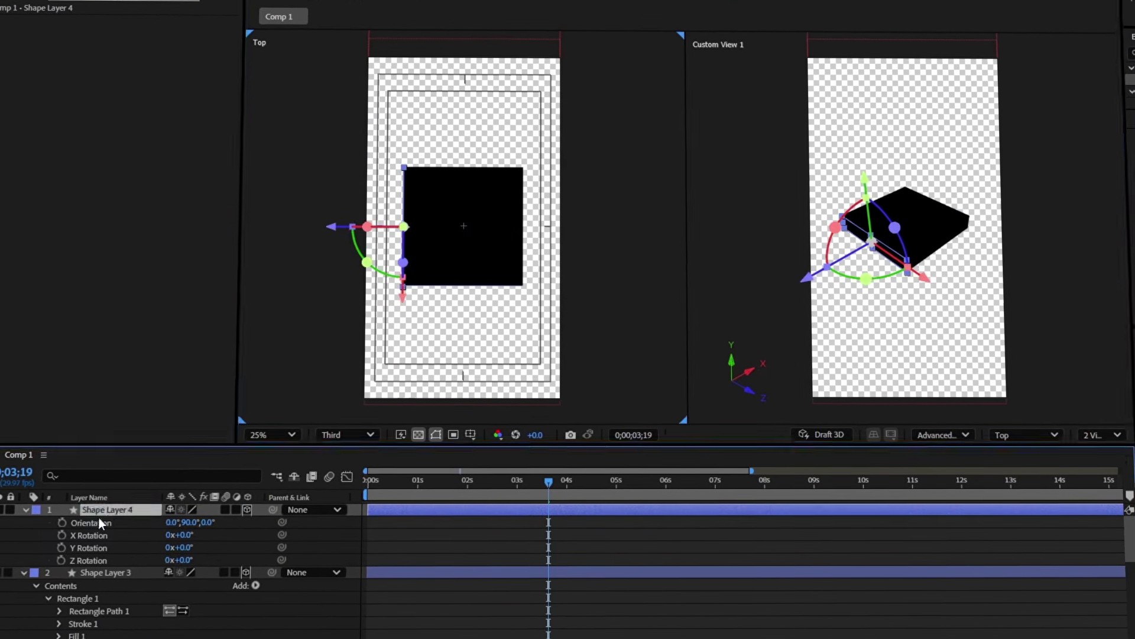
{"action": "key", "text": "ctrl+d"}
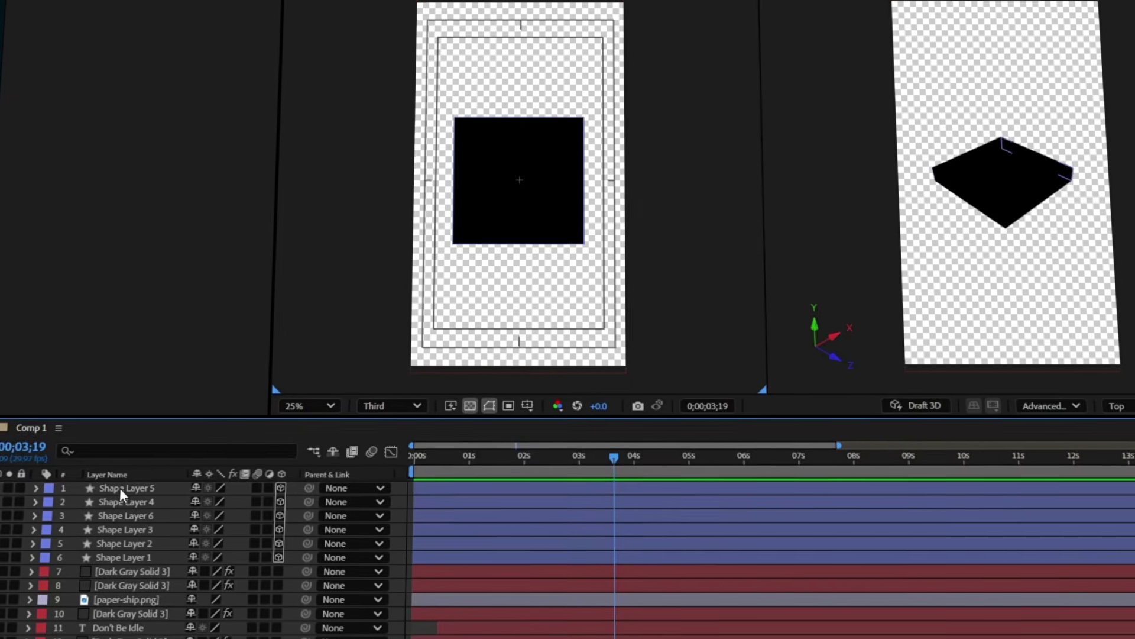
Change the fill color of Shape Layer 5, one of the box's side faces, to red
{"action": "left_click", "coordinate": [119, 488]}
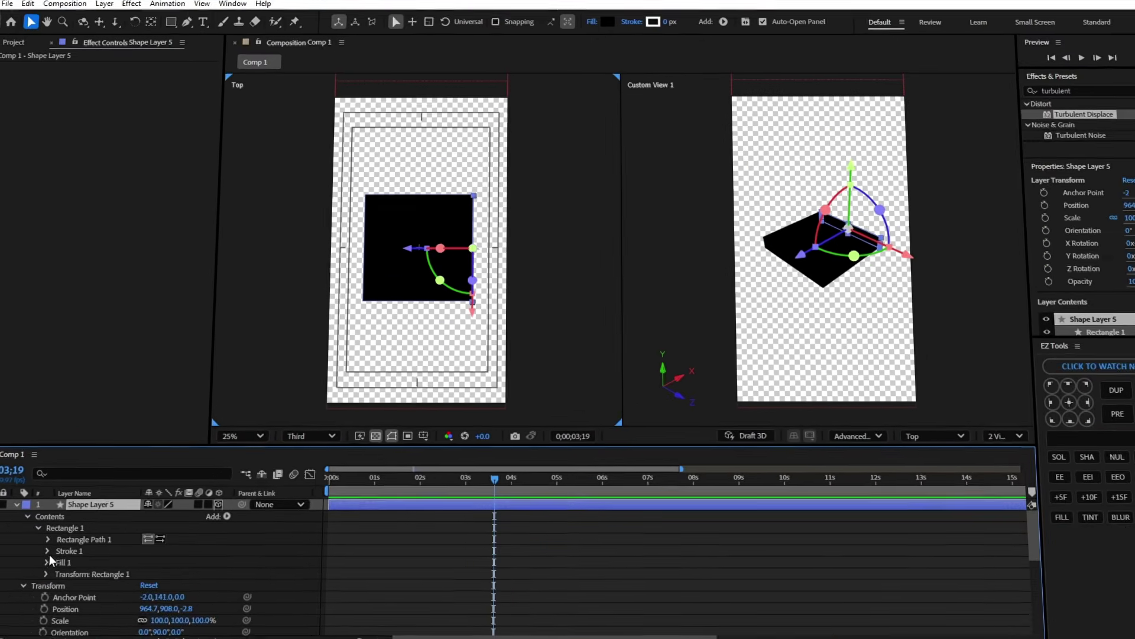
{"action": "left_click", "coordinate": [47, 562]}
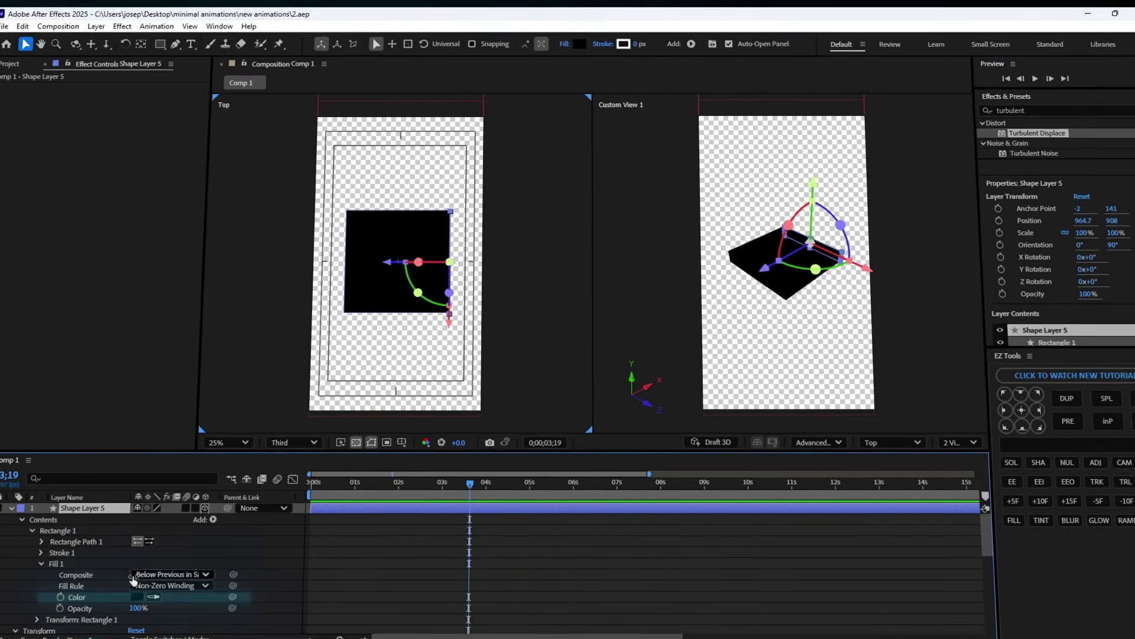
{"action": "left_click", "coordinate": [147, 595]}
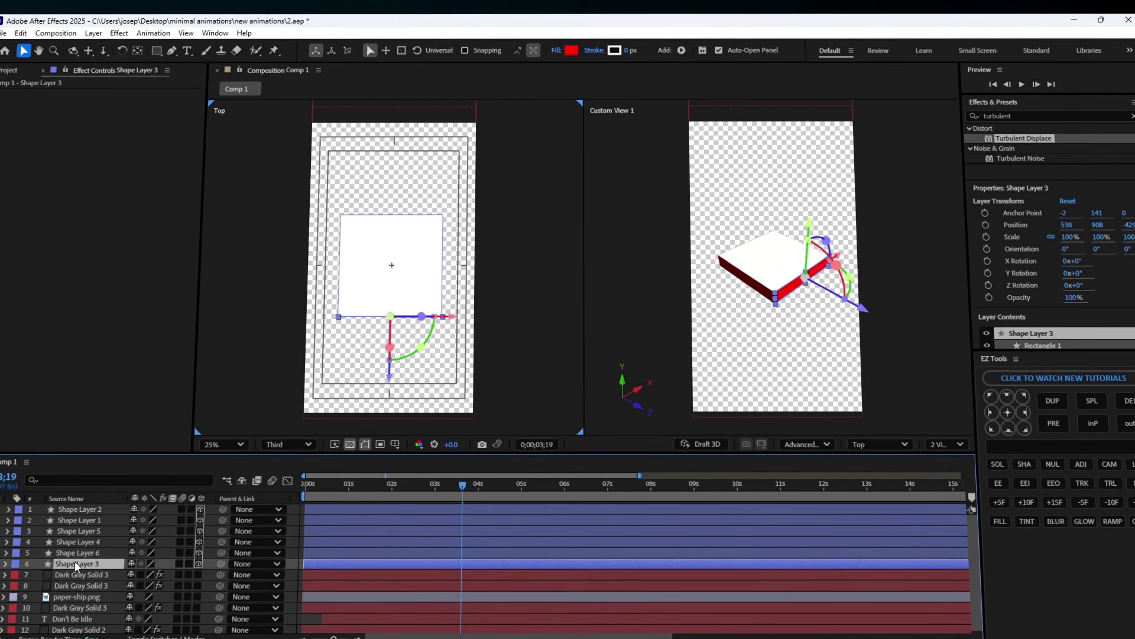
Parent the six box layers in a chain from Shape Layer 3 up to Shape Layer 2 and test it by rotating Shape Layer 2
{"action": "left_click_drag", "start_coordinate": [222, 563], "coordinate": [137, 554]}
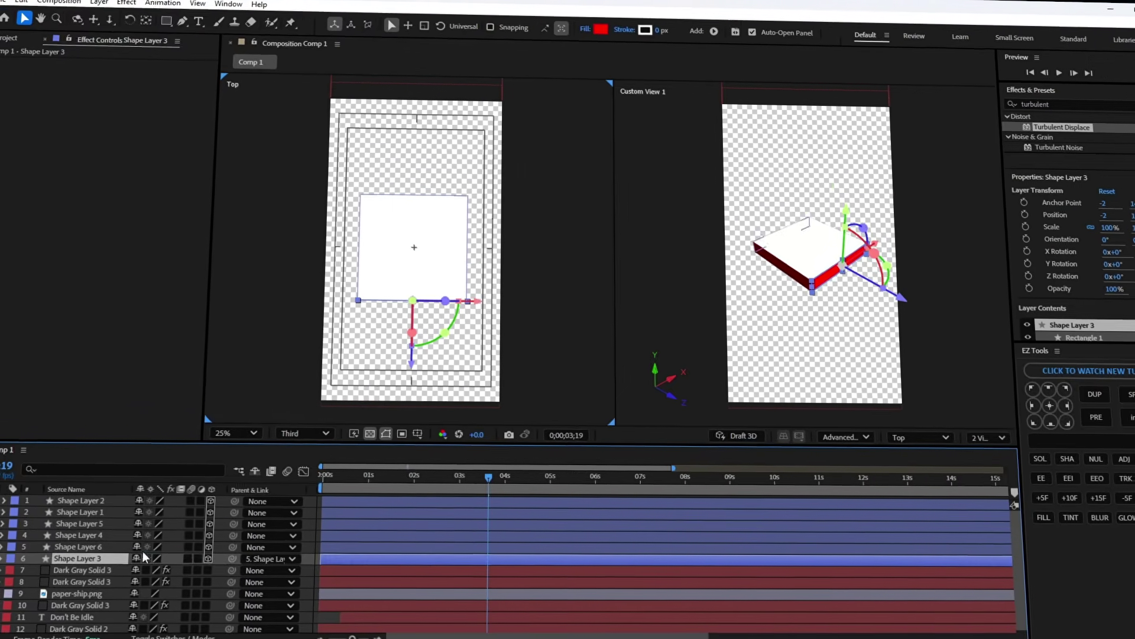
{"action": "left_click_drag", "start_coordinate": [232, 547], "coordinate": [158, 537]}
{"action": "left_click_drag", "start_coordinate": [218, 470], "coordinate": [178, 450]}
{"action": "left_click_drag", "start_coordinate": [326, 461], "coordinate": [164, 410]}
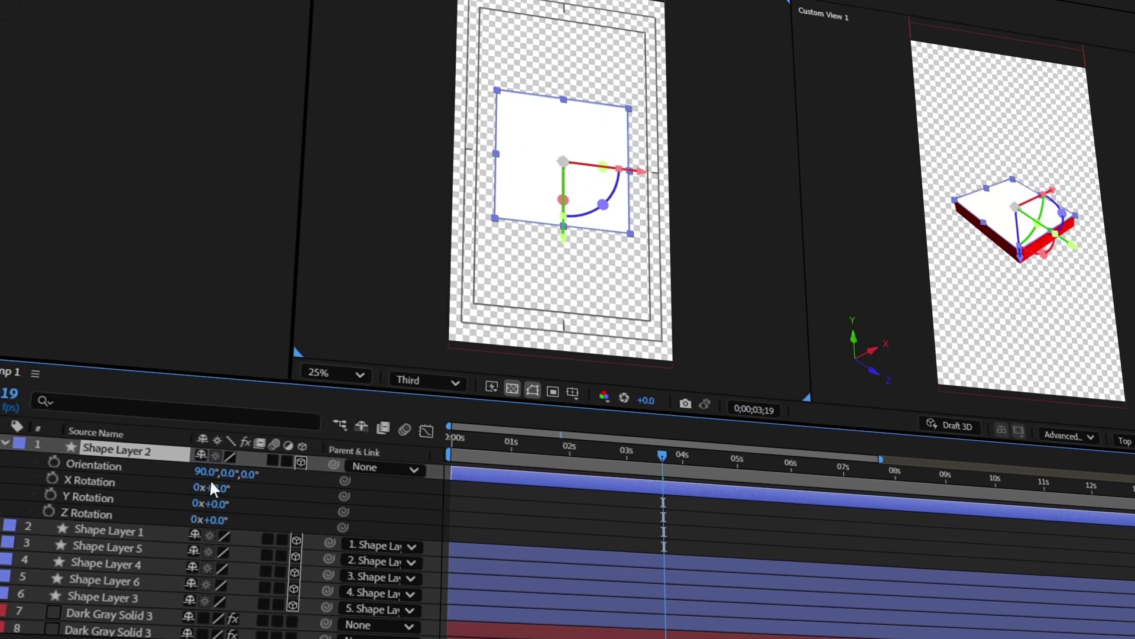
{"action": "left_click_drag", "start_coordinate": [208, 477], "coordinate": [256, 498]}
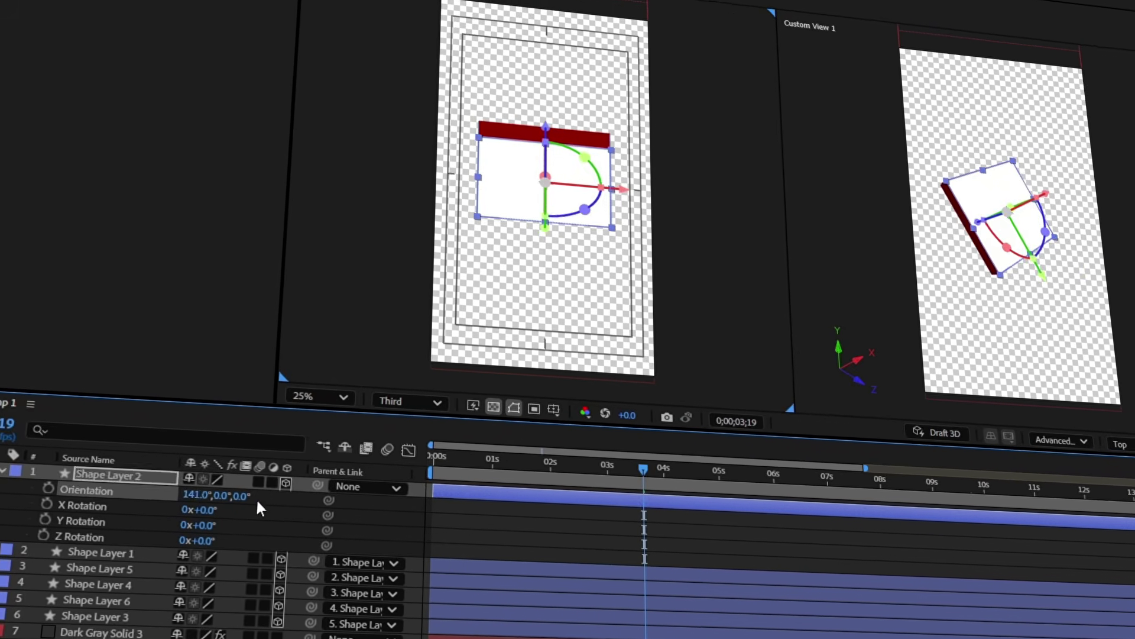
{"action": "key", "text": "ctrl+z"}
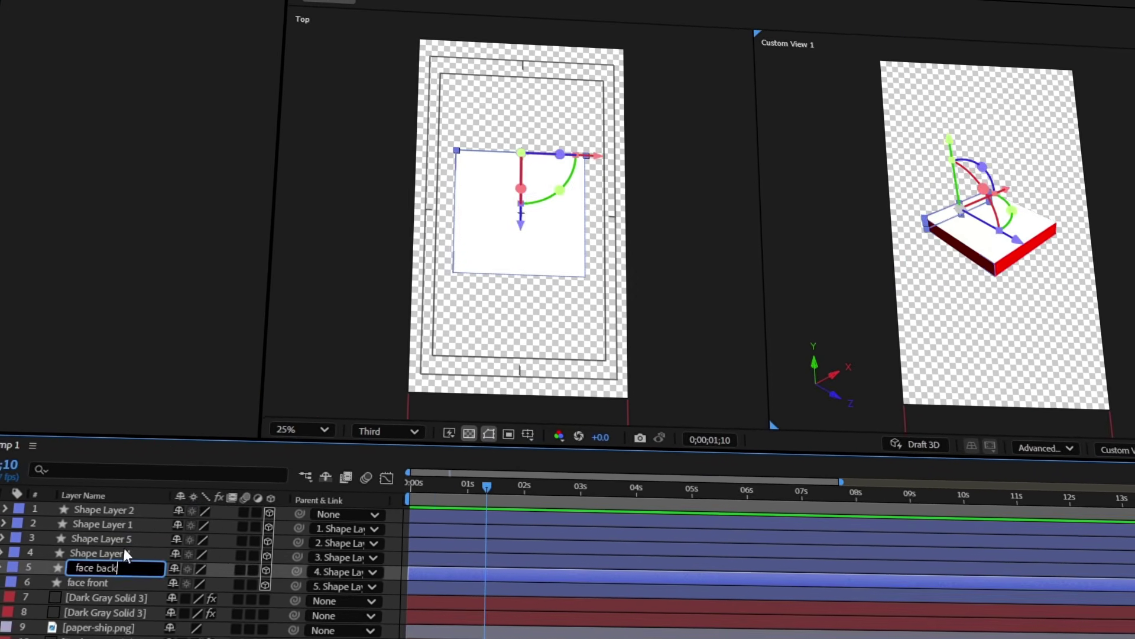
Rename Shape Layers 5, 1 and 2 as face right, face top and face bottom
{"action": "right_click", "coordinate": [142, 528]}
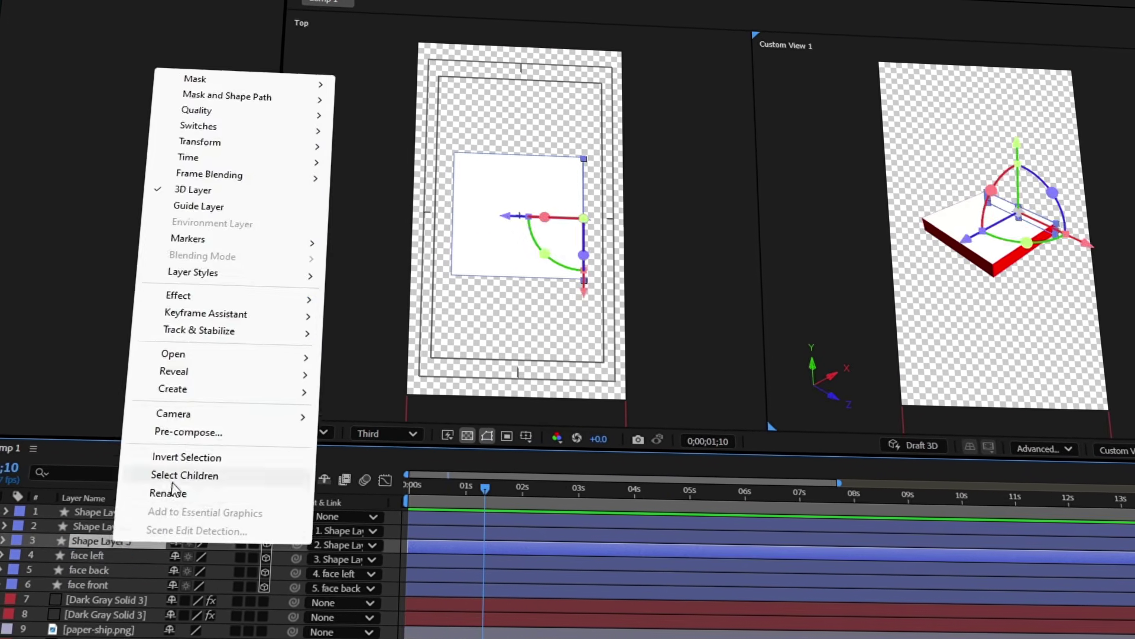
{"action": "left_click", "coordinate": [186, 478]}
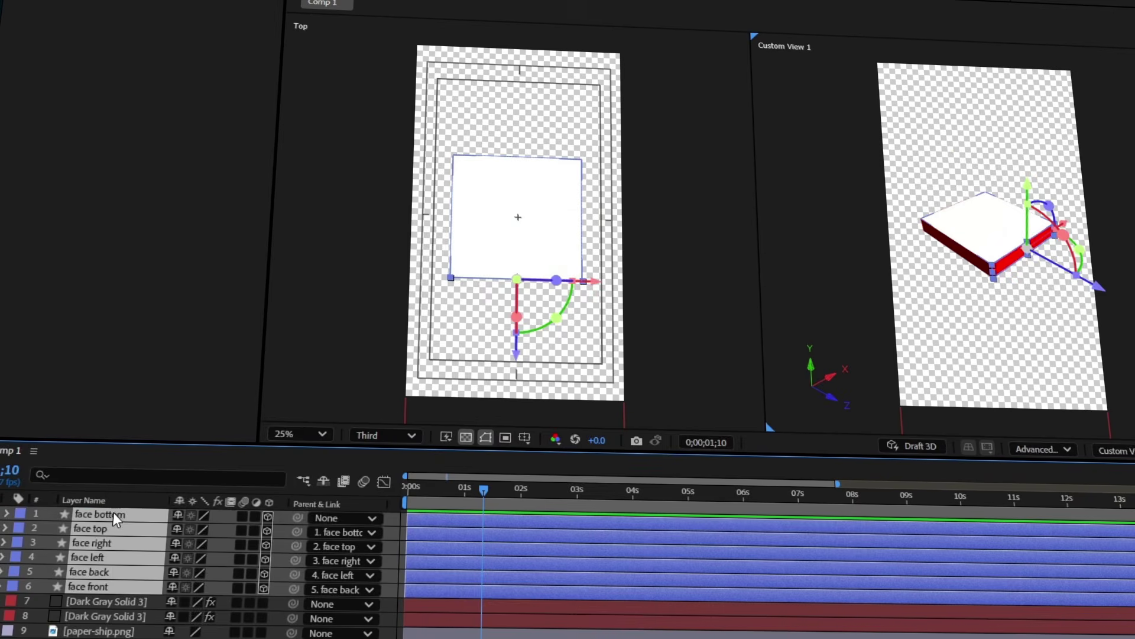
Duplicate the six face layers, place the copies above the originals in the layer stack and raise face bottom 2 to form a second box
{"action": "key", "text": "ctrl+d"}
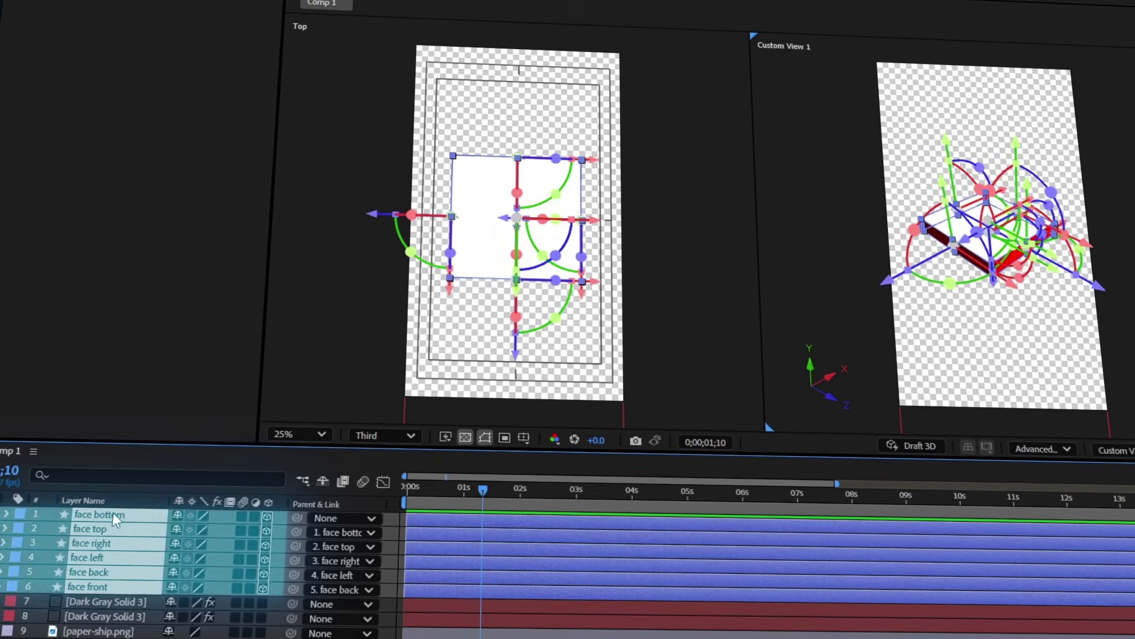
{"action": "left_click_drag", "start_coordinate": [112, 513], "coordinate": [97, 579]}
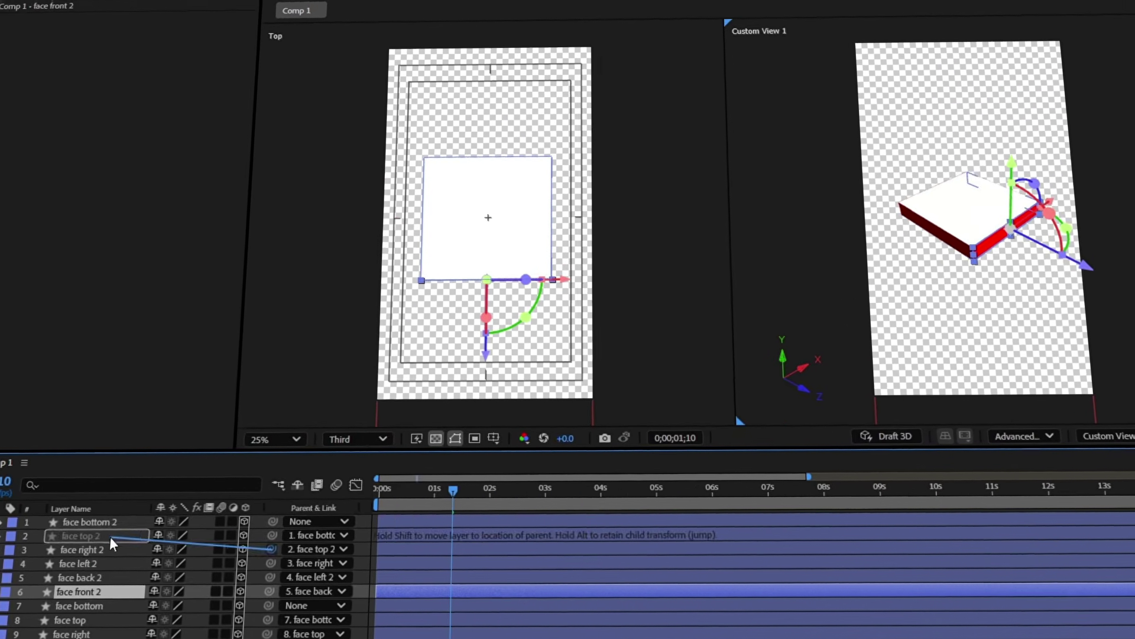
{"action": "left_click_drag", "start_coordinate": [109, 537], "coordinate": [109, 537]}
{"action": "left_click", "coordinate": [106, 525]}
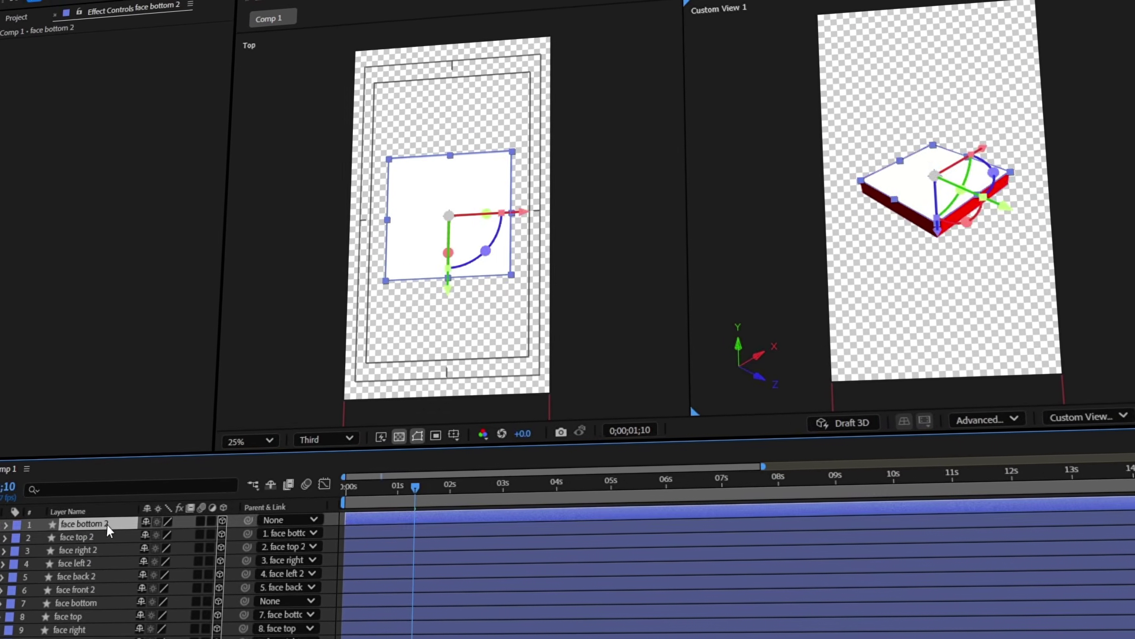
{"action": "key", "text": "p"}
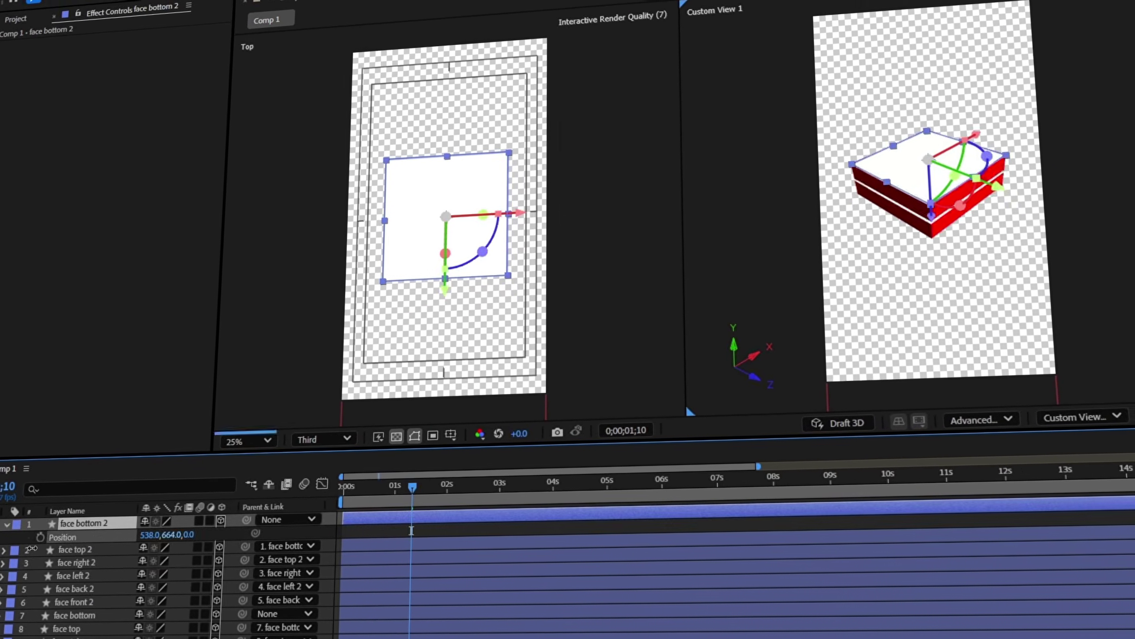
{"action": "left_click_drag", "start_coordinate": [168, 534], "coordinate": [48, 543]}
Duplicate the second box's six face layers and position face bottom 3 at Y 581 as the third box
{"action": "left_click", "coordinate": [74, 602], "text": "shift"}
{"action": "key", "text": "ctrl+d"}
{"action": "left_click", "coordinate": [63, 515]}
{"action": "key", "text": "p"}
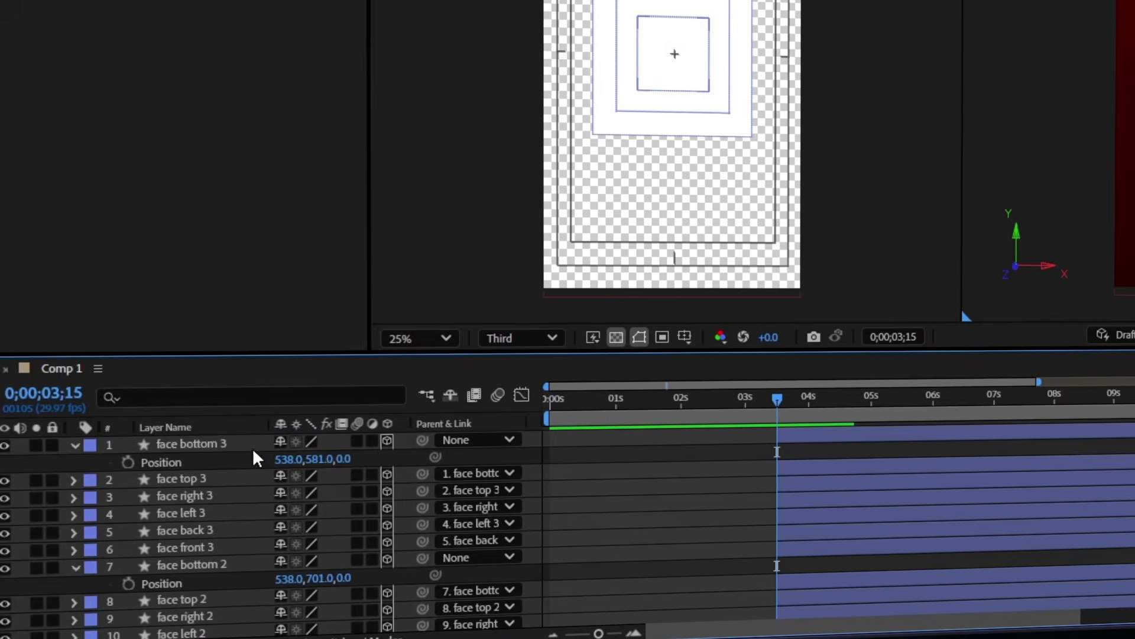
Add Orientation keyframes at 0;00;03;15 to face bottom 3, face bottom 2 and face bottom
{"action": "left_click", "coordinate": [252, 448]}
{"action": "key", "text": "r"}
{"action": "scroll", "coordinate": [155, 564], "scroll_direction": "down", "scroll_amount": 2}
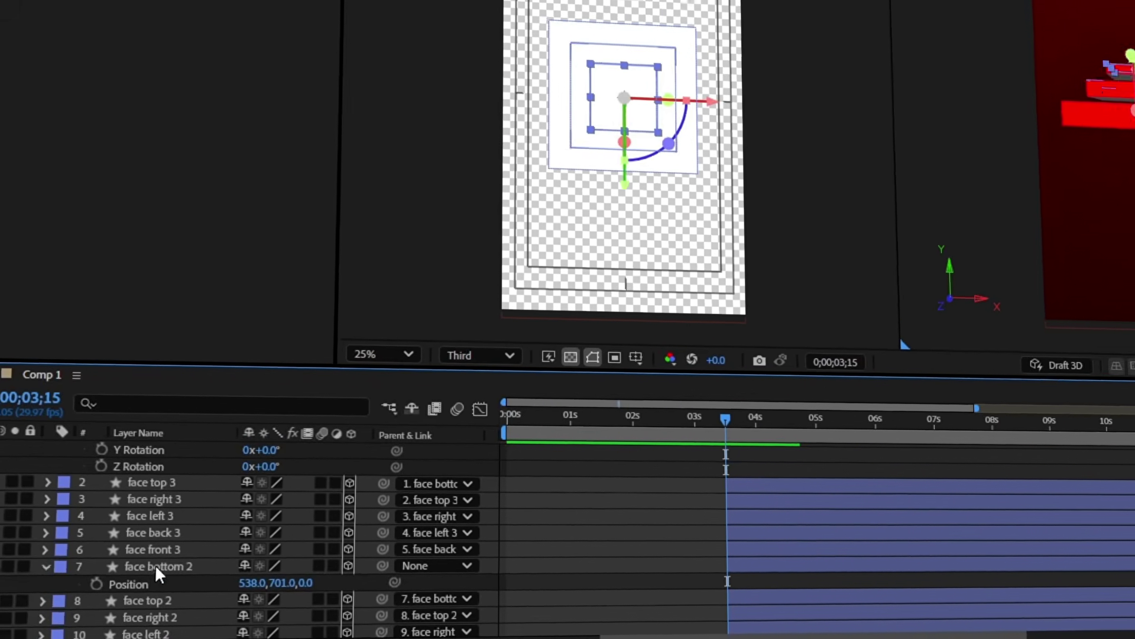
{"action": "left_click", "coordinate": [155, 566]}
{"action": "key", "text": "r"}
{"action": "scroll", "coordinate": [515, 512], "scroll_direction": "up", "scroll_amount": 3}
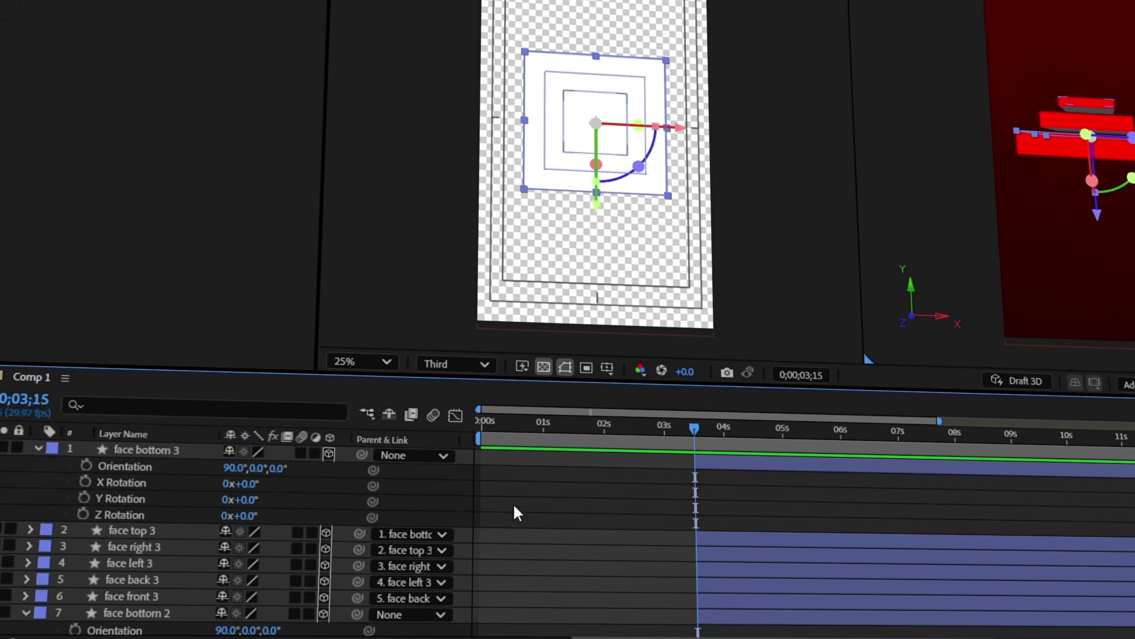
{"action": "left_click", "coordinate": [183, 450]}
{"action": "scroll", "coordinate": [78, 583], "scroll_direction": "down", "scroll_amount": 4}
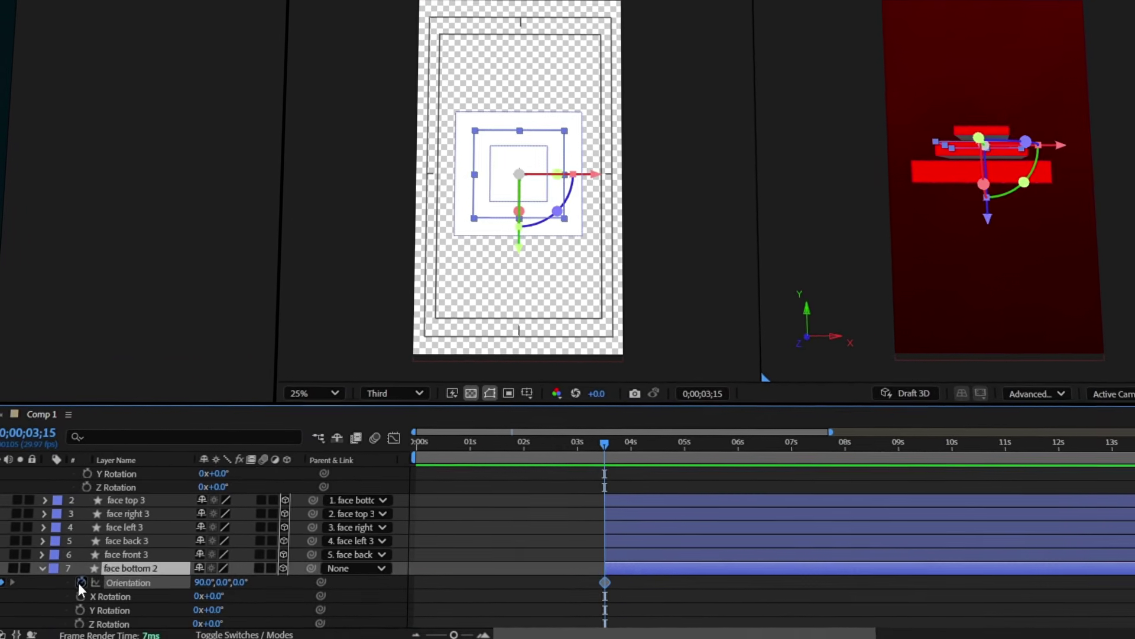
{"action": "left_click", "coordinate": [81, 589]}
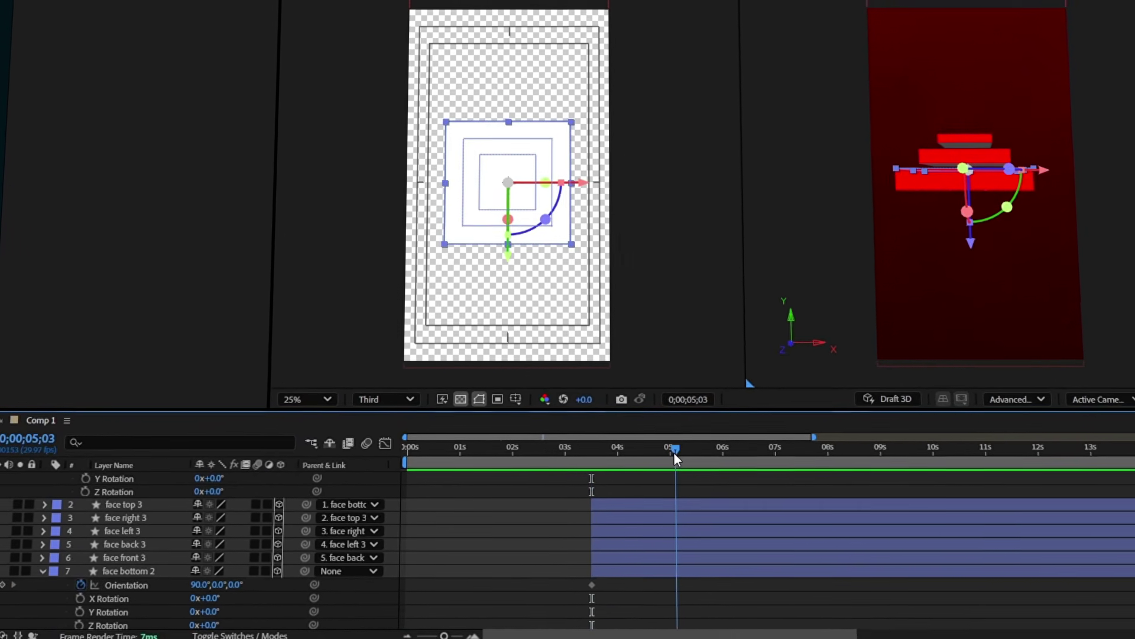
At 0;00;05;00 set the Z orientation to 60° on face bottom 3 and 70° on face bottom 2, and Easy Ease the Orientation keyframes
{"action": "left_click_drag", "start_coordinate": [681, 450], "coordinate": [678, 449]}
{"action": "scroll", "coordinate": [237, 538], "scroll_direction": "up", "scroll_amount": 2}
{"action": "left_click", "coordinate": [236, 489]}
{"action": "type", "text": "60"}
{"action": "key", "text": "Return"}
{"action": "scroll", "coordinate": [225, 550], "scroll_direction": "down", "scroll_amount": 1}
{"action": "left_click", "coordinate": [236, 582]}
{"action": "type", "text": "70"}
{"action": "scroll", "coordinate": [507, 532], "scroll_direction": "up", "scroll_amount": 3}
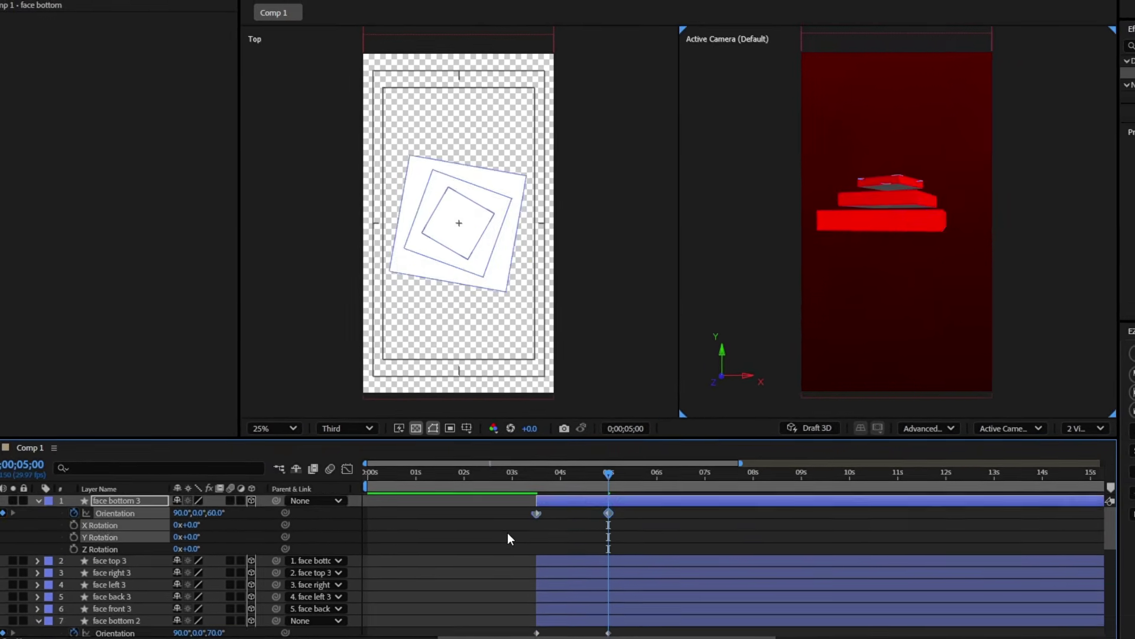
{"action": "left_click", "coordinate": [346, 470]}
{"action": "key", "text": "F9"}
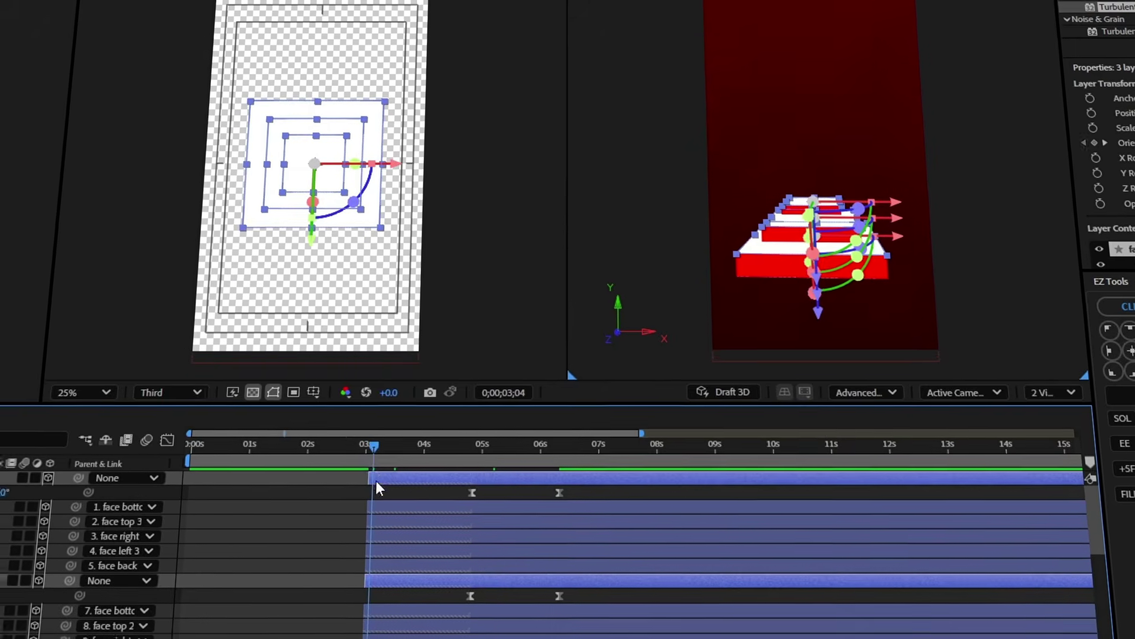
Keyframe the three face bottom layers' Position near the first Orientation keyframe, and lower them below the frame at 0;00;03;04, face bottom 2 to Y 2616
{"action": "left_click", "coordinate": [1, 491]}
{"action": "key", "text": "u"}
{"action": "scroll", "coordinate": [404, 591], "scroll_direction": "down", "scroll_amount": 2}
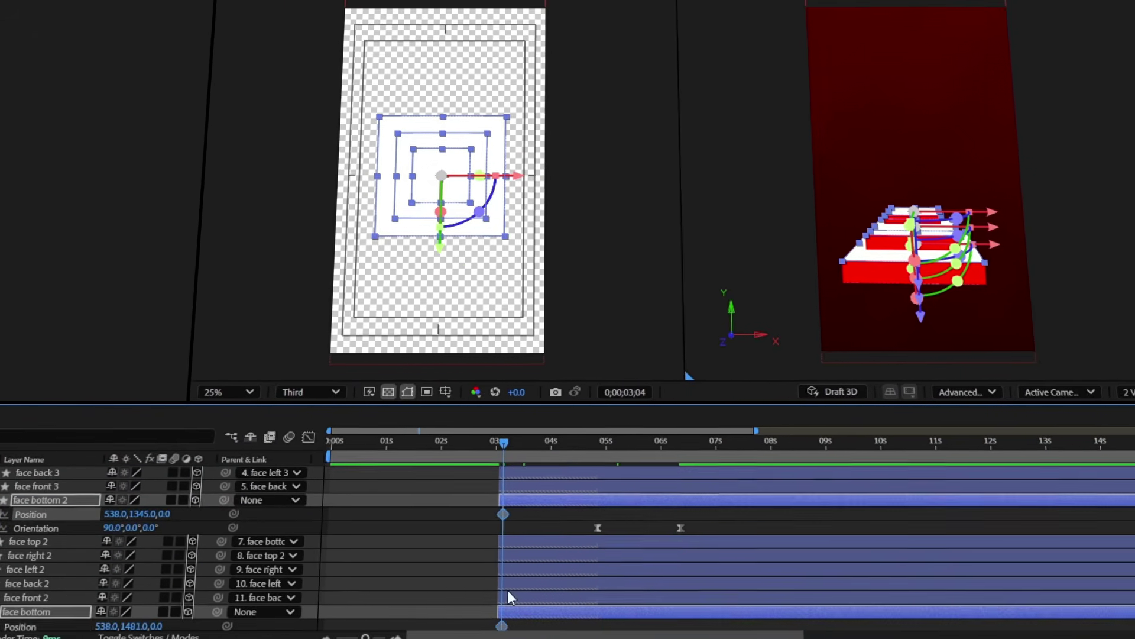
{"action": "left_click_drag", "start_coordinate": [396, 521], "coordinate": [448, 526]}
{"action": "left_click_drag", "start_coordinate": [556, 518], "coordinate": [609, 515]}
{"action": "left_click_drag", "start_coordinate": [155, 514], "coordinate": [296, 505]}
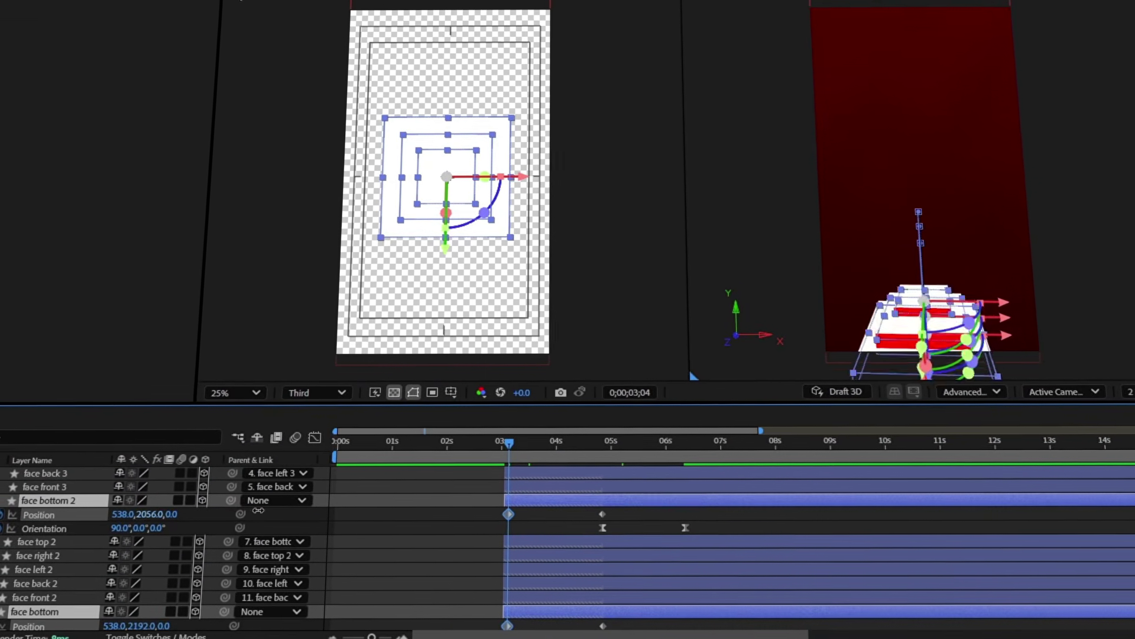
Apply Easy Ease to the boxes' Position keyframes and lengthen the first keyframe's influence in the speed graph
{"action": "key", "text": "shift+F3"}
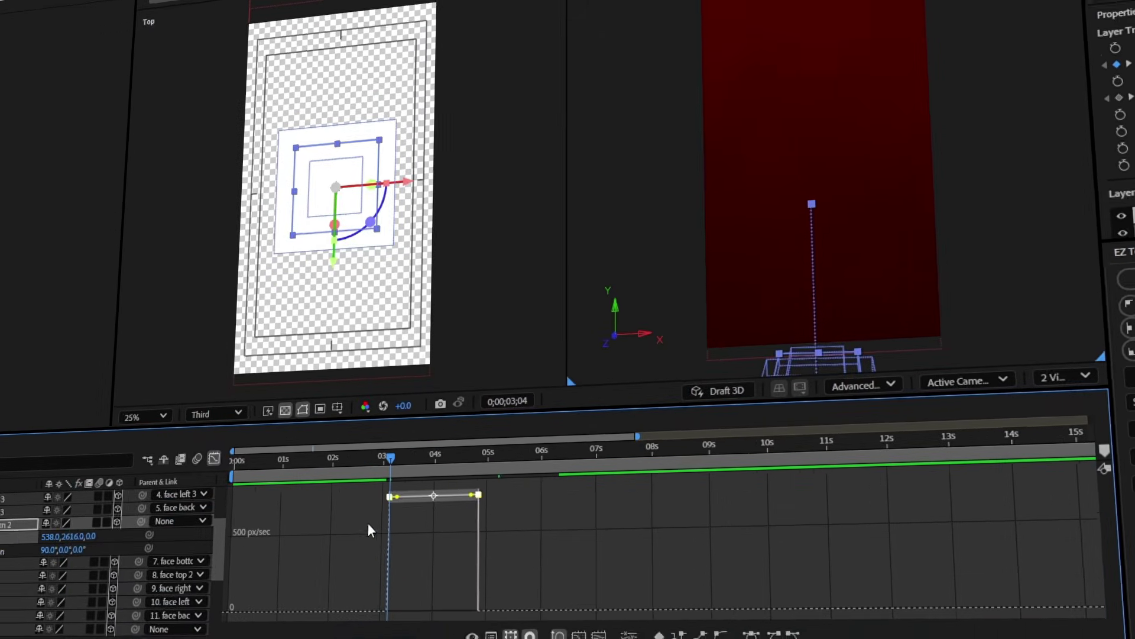
{"action": "key", "text": "F9"}
{"action": "left_click_drag", "start_coordinate": [391, 612], "coordinate": [418, 615]}
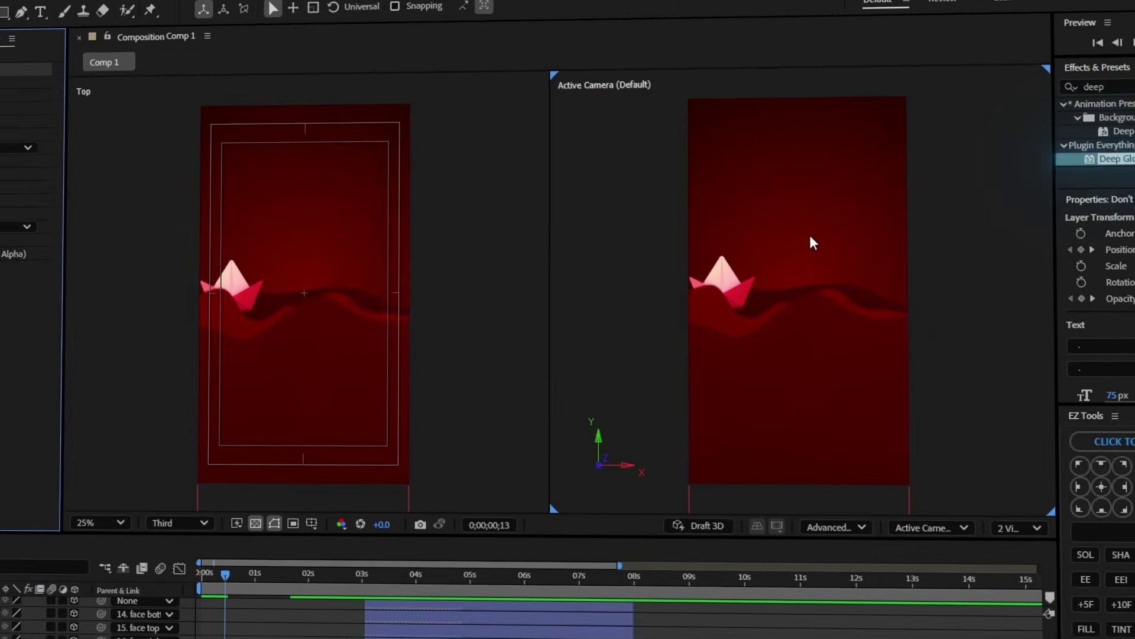
Set the Deep Glow exposure on the Don't Be Idle text layer to 0.3, previewing it at 0;00;01;07
{"action": "left_click_drag", "start_coordinate": [225, 574], "coordinate": [266, 575]}
{"action": "left_click", "coordinate": [155, 77]}
{"action": "type", "text": "0."}
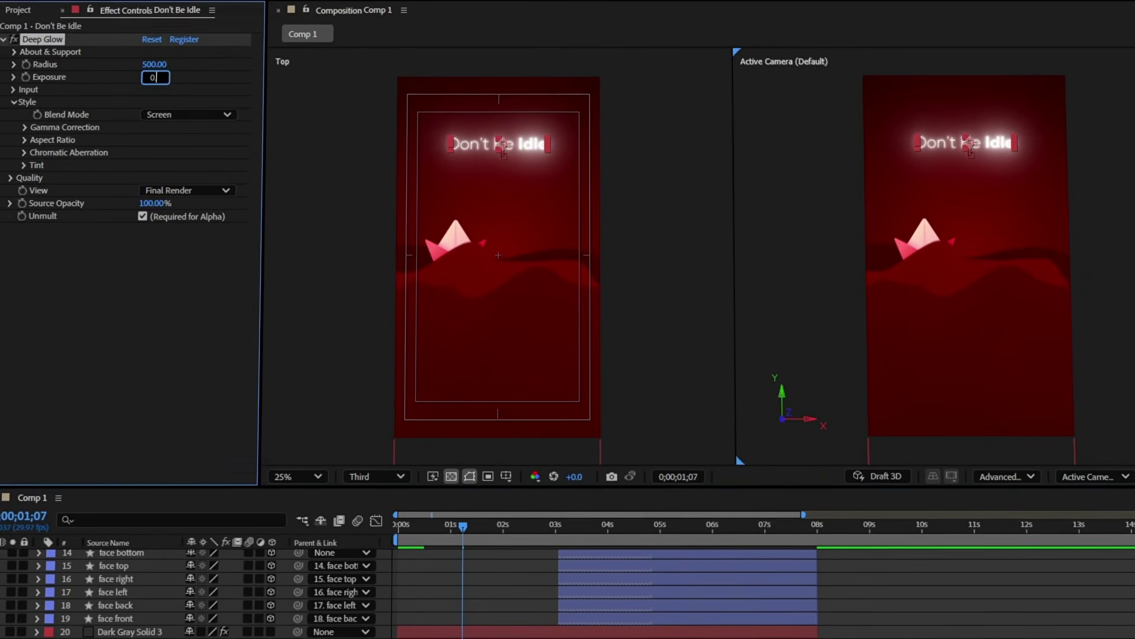
{"action": "type", "text": "3"}
{"action": "key", "text": "Return"}
Create an adjustment layer, apply Deep Glow to it and pre-compose it together with paper-ship.png
{"action": "right_click", "coordinate": [846, 577]}
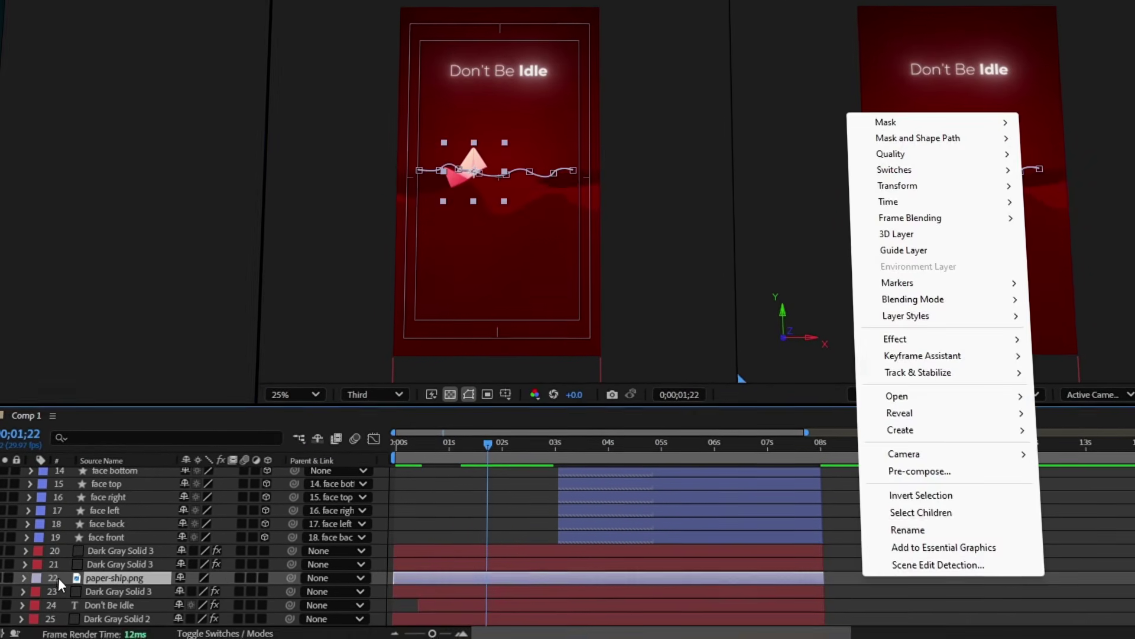
{"action": "right_click", "coordinate": [58, 577]}
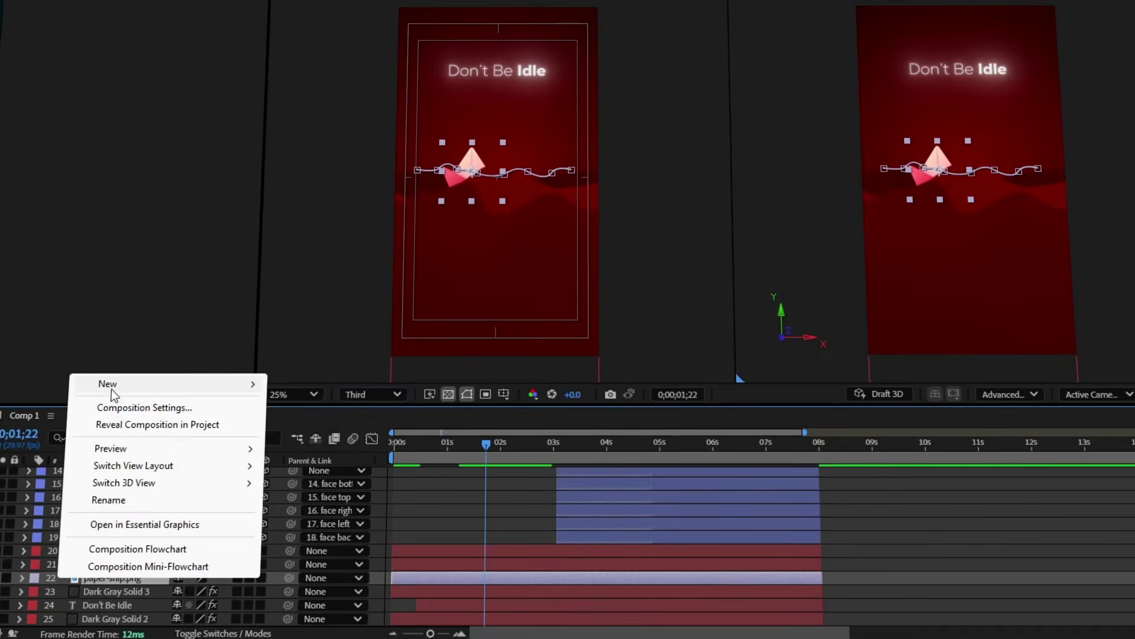
{"action": "mouse_move", "coordinate": [111, 389]}
{"action": "left_click", "coordinate": [320, 525]}
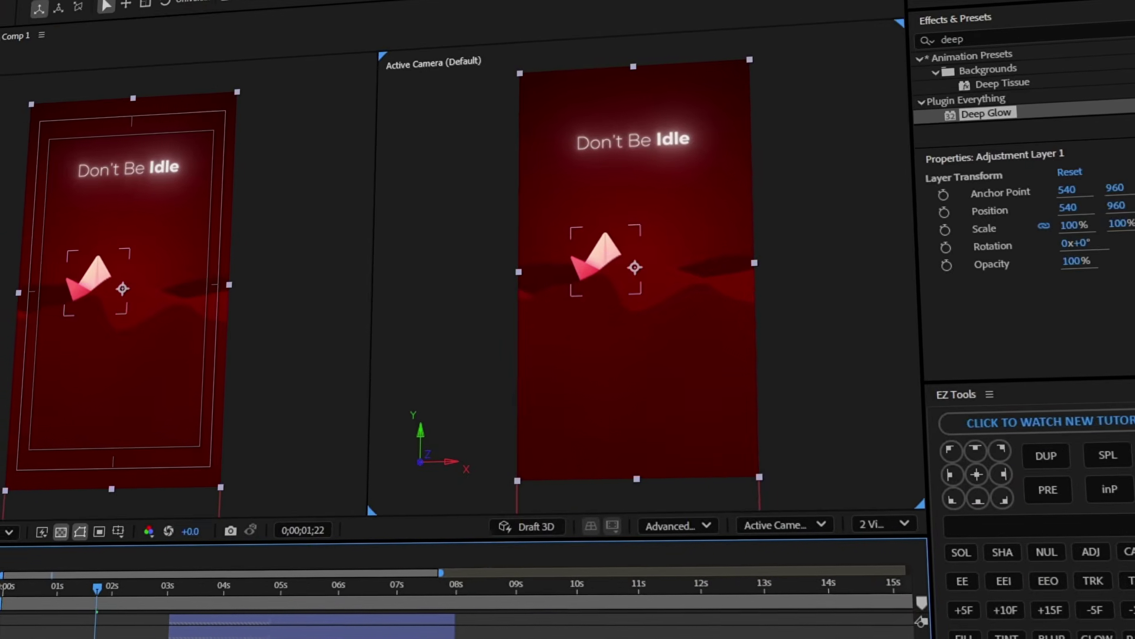
{"action": "double_click", "coordinate": [986, 113]}
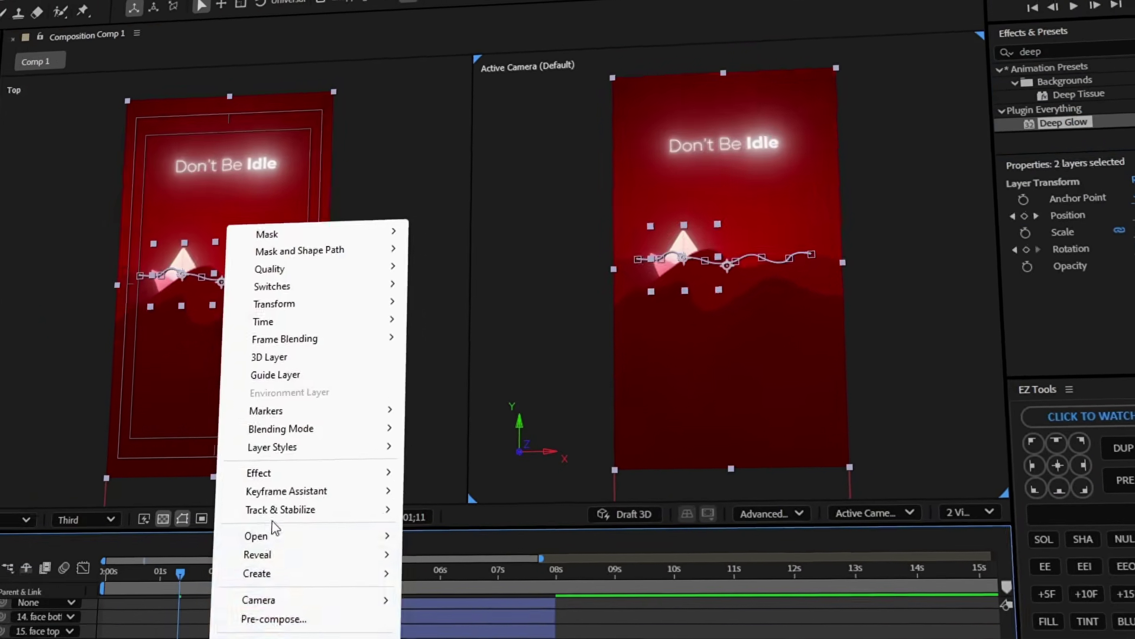
{"action": "left_click", "coordinate": [509, 578]}
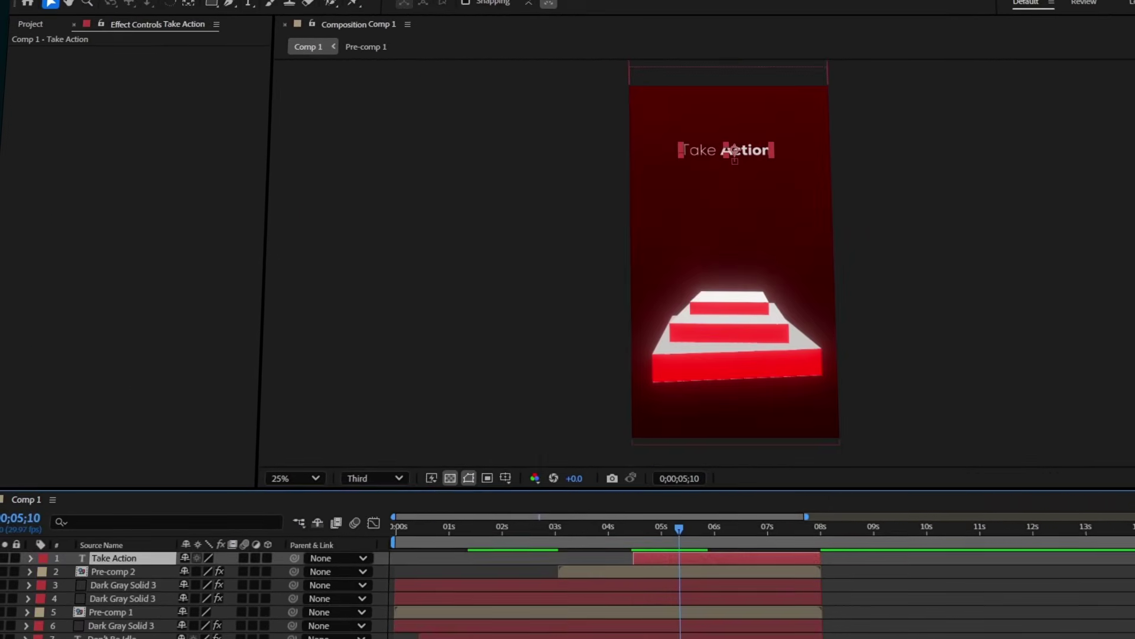
Paste the Deep Glow effect onto the Take Action text layer and open its exposure for editing
{"action": "key", "text": "ctrl+v"}
{"action": "left_click", "coordinate": [155, 89]}
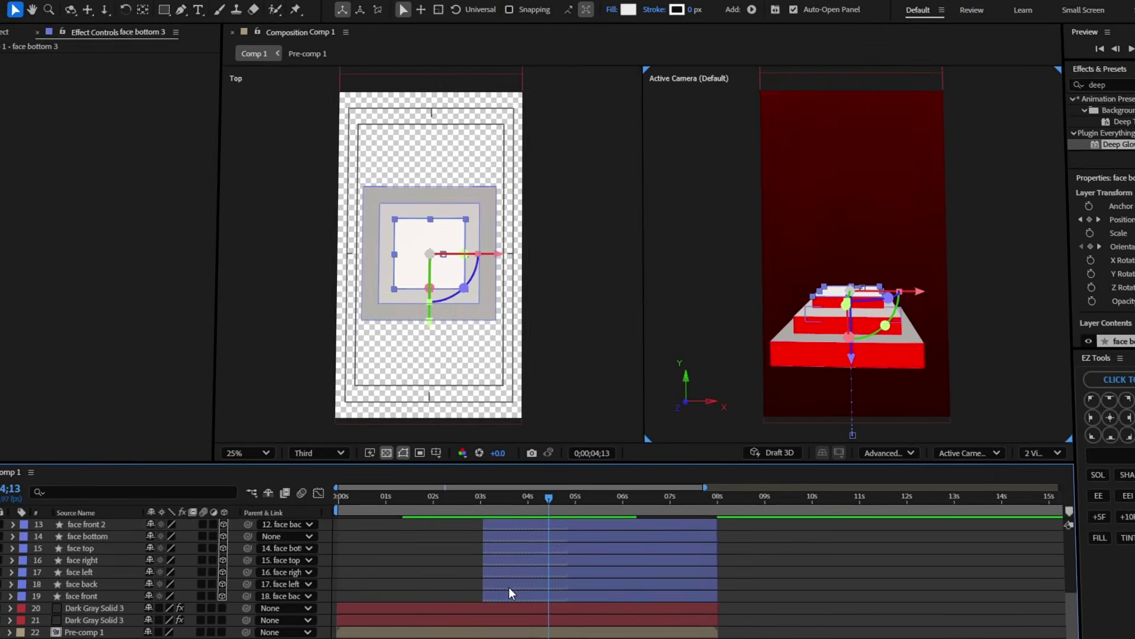
Select all 18 face layers of the three boxes and pre-compose them
{"action": "left_click", "coordinate": [504, 591], "text": "shift"}
{"action": "right_click", "coordinate": [503, 591]}
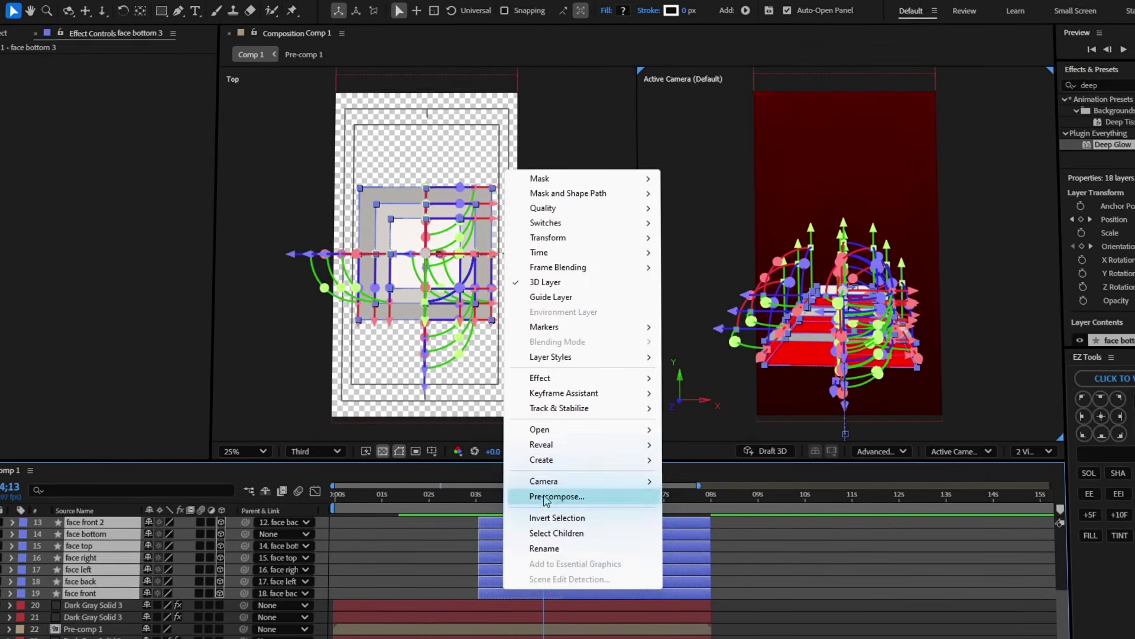
{"action": "left_click", "coordinate": [544, 497]}
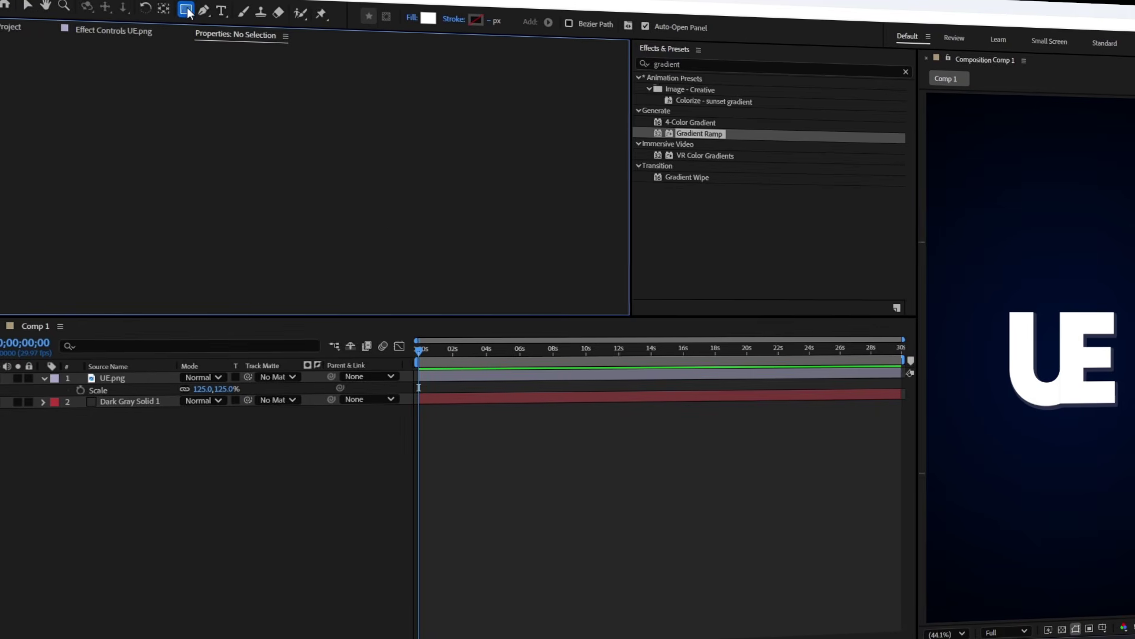
Create a full-frame 1080 × 1920 rectangle shape layer and keyframe its position at -600, 960 at the start
{"action": "double_click", "coordinate": [187, 11]}
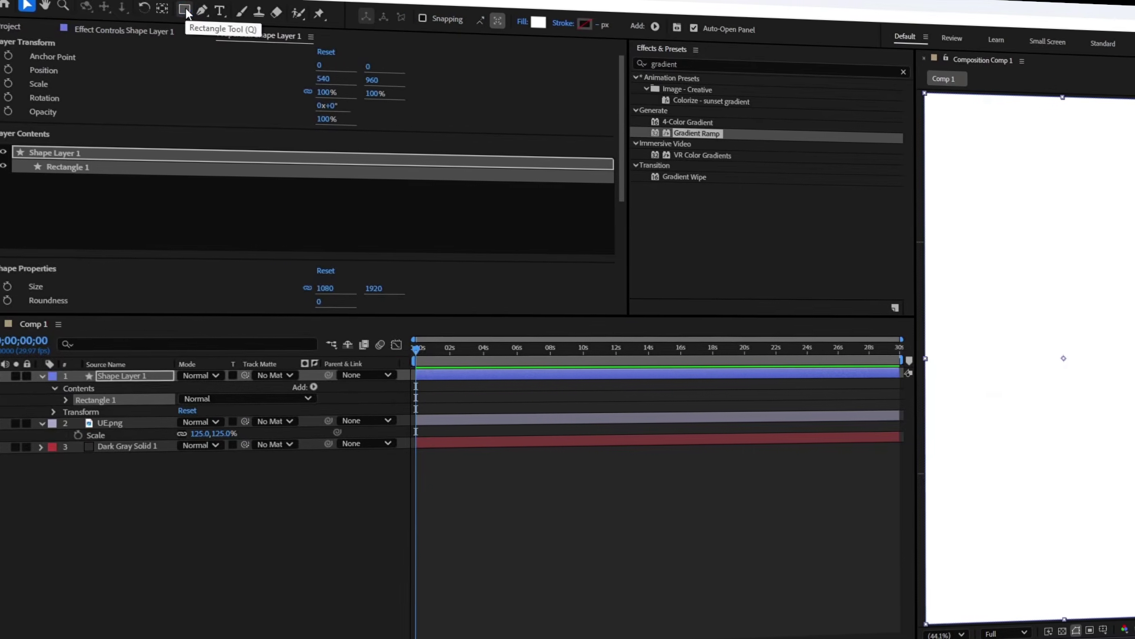
{"action": "key", "text": "p"}
{"action": "left_click_drag", "start_coordinate": [180, 383], "coordinate": [155, 383]}
Add a keyframe at three seconds that resets the rectangle layer's position
{"action": "left_click", "coordinate": [417, 334]}
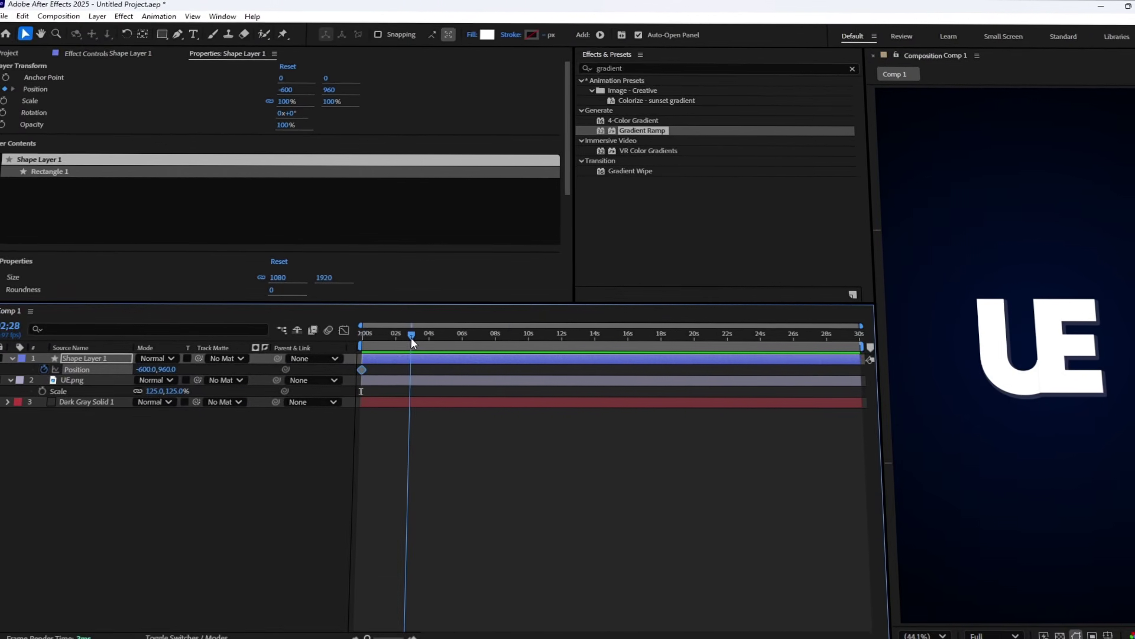
{"action": "key", "text": "="}
{"action": "right_click", "coordinate": [122, 370]}
{"action": "left_click", "coordinate": [175, 490]}
Use Shape Layer 1 as the track matte for UE.png and preview the reveal from the start
{"action": "key", "text": "Home"}
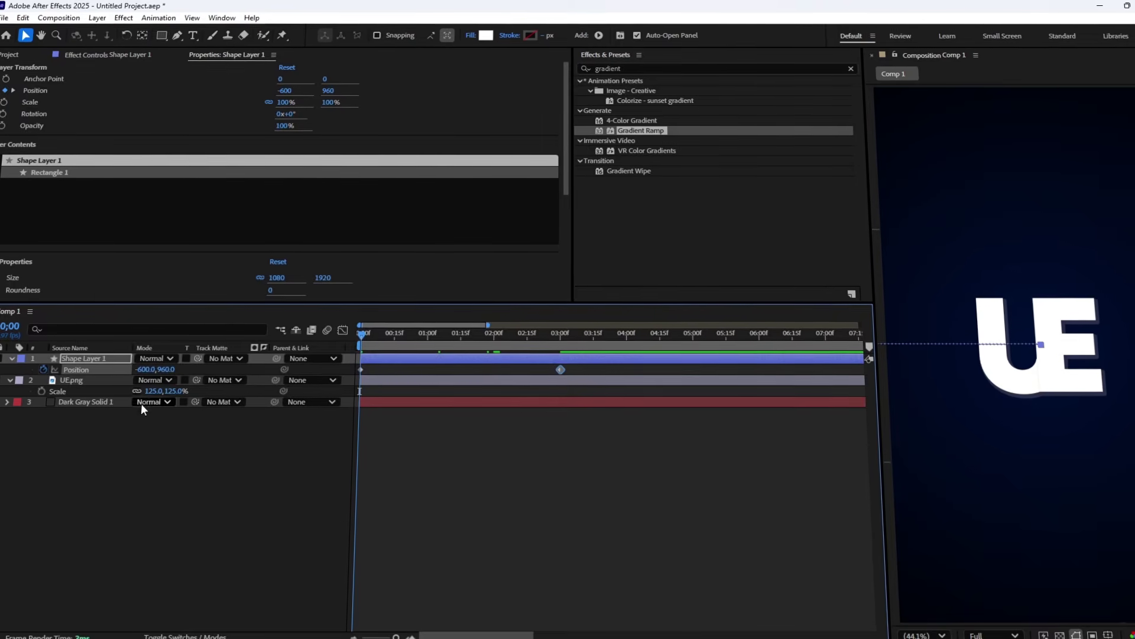
{"action": "left_click", "coordinate": [279, 420]}
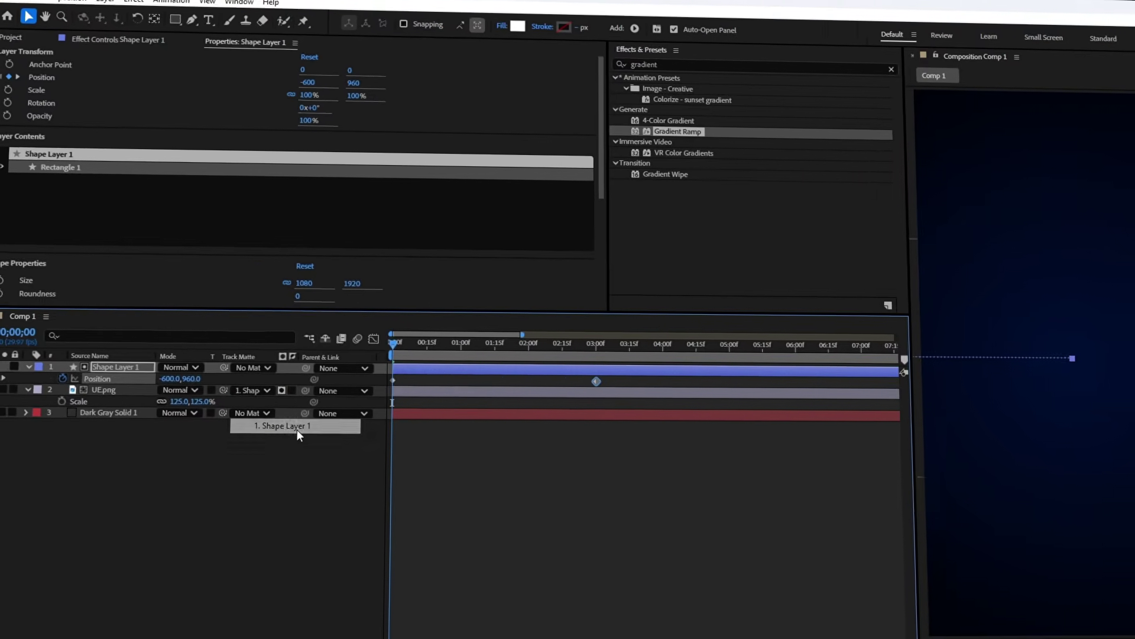
{"action": "key", "text": "space"}
Apply Turbulent Displace to Shape Layer 1 with amount 100, size 10 and complexity 10
{"action": "left_click", "coordinate": [798, 63]}
{"action": "type", "text": "turbul"}
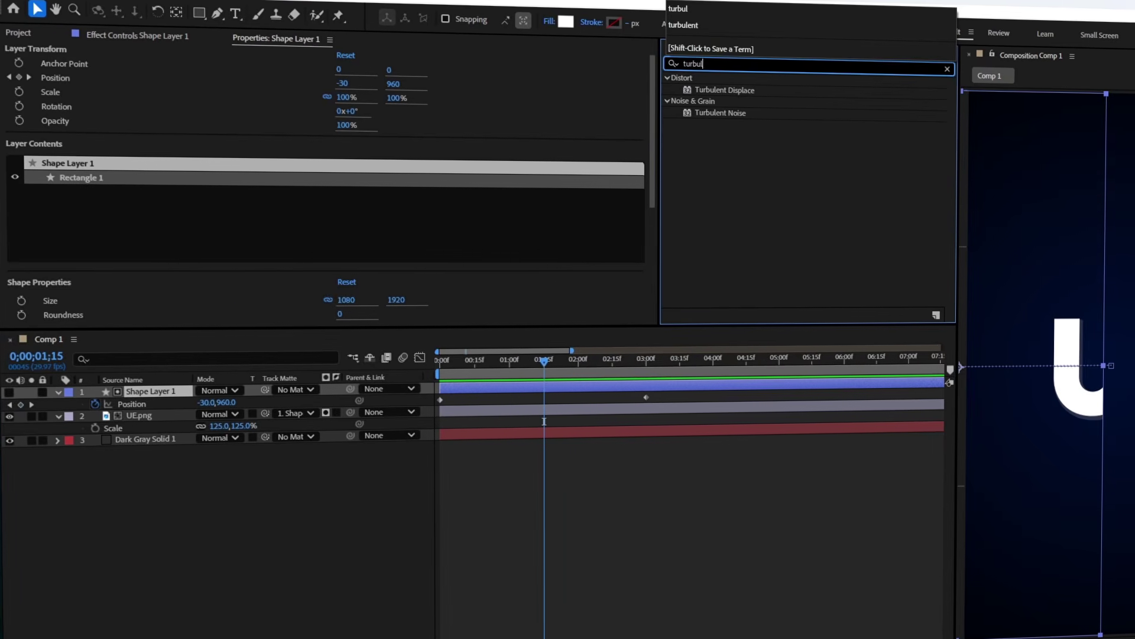
{"action": "double_click", "coordinate": [731, 89]}
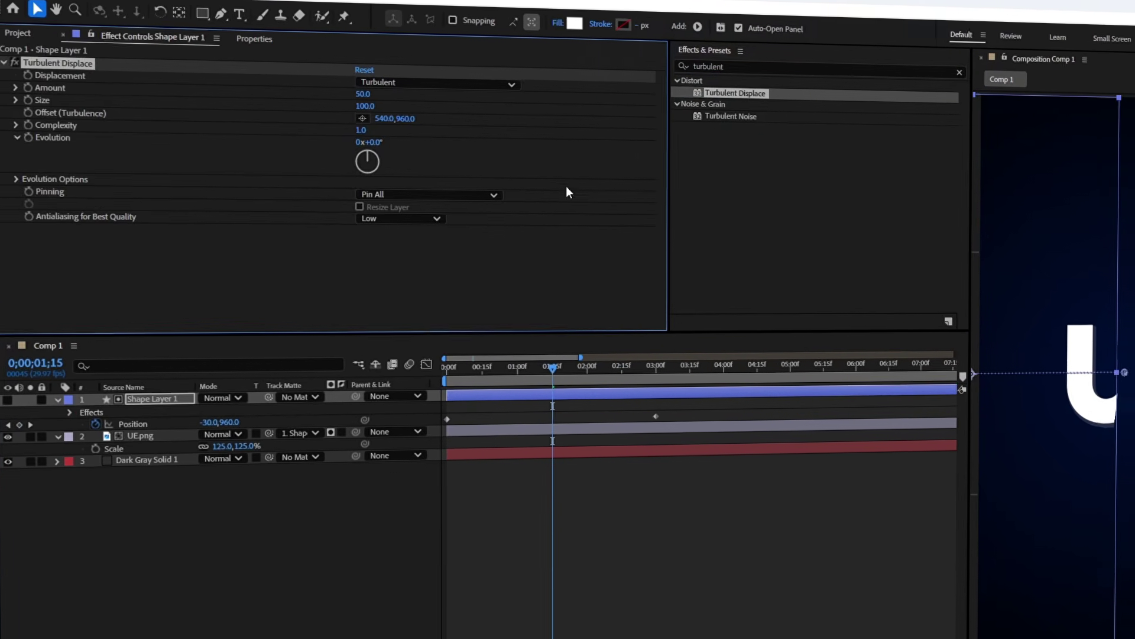
{"action": "left_click", "coordinate": [391, 105]}
{"action": "type", "text": "100"}
{"action": "left_click", "coordinate": [402, 120]}
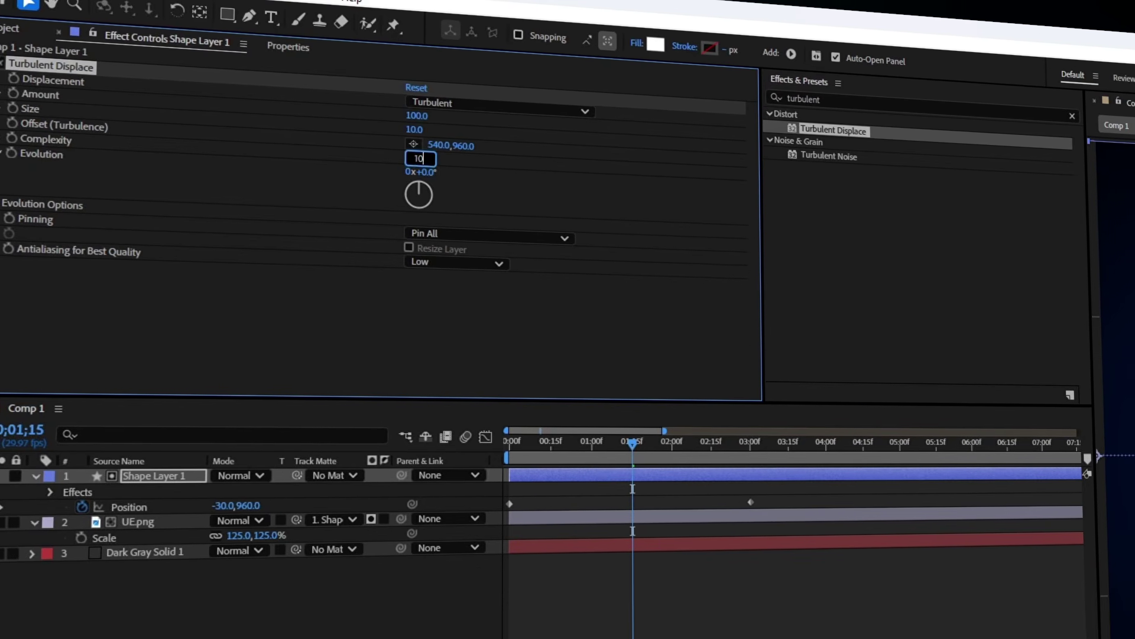
Apply the Mosaic effect to Shape Layer 1 with 80 horizontal blocks and 80 vertical blocks
{"action": "left_click", "coordinate": [857, 99]}
{"action": "type", "text": "mosai"}
{"action": "double_click", "coordinate": [763, 168]}
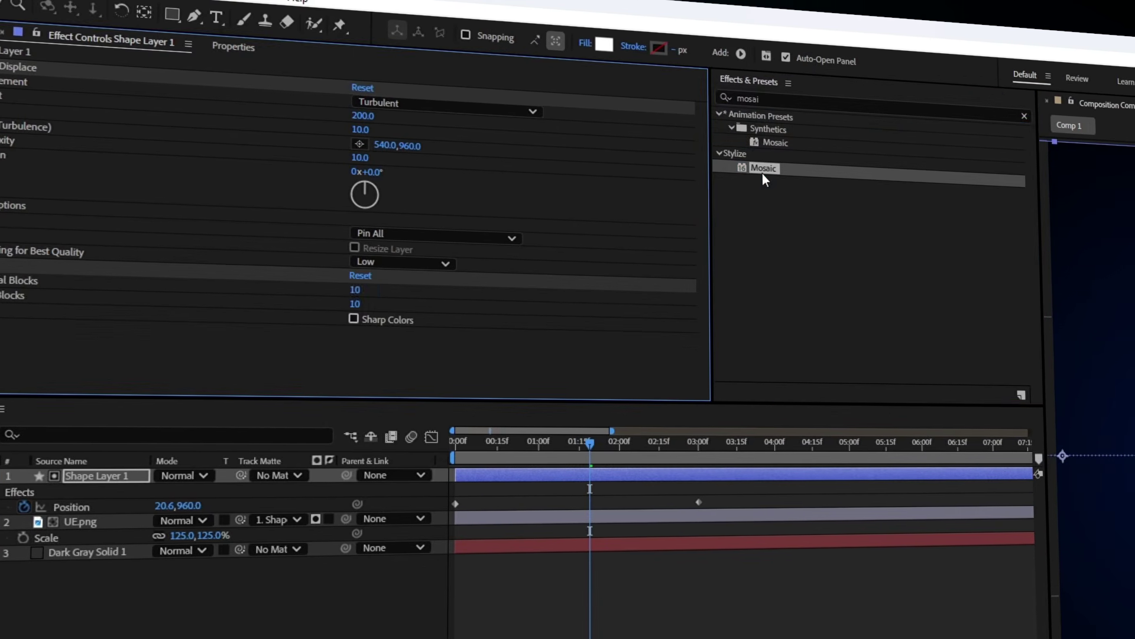
{"action": "left_click", "coordinate": [362, 289]}
{"action": "type", "text": "80"}
{"action": "left_click", "coordinate": [362, 303]}
{"action": "type", "text": "80"}
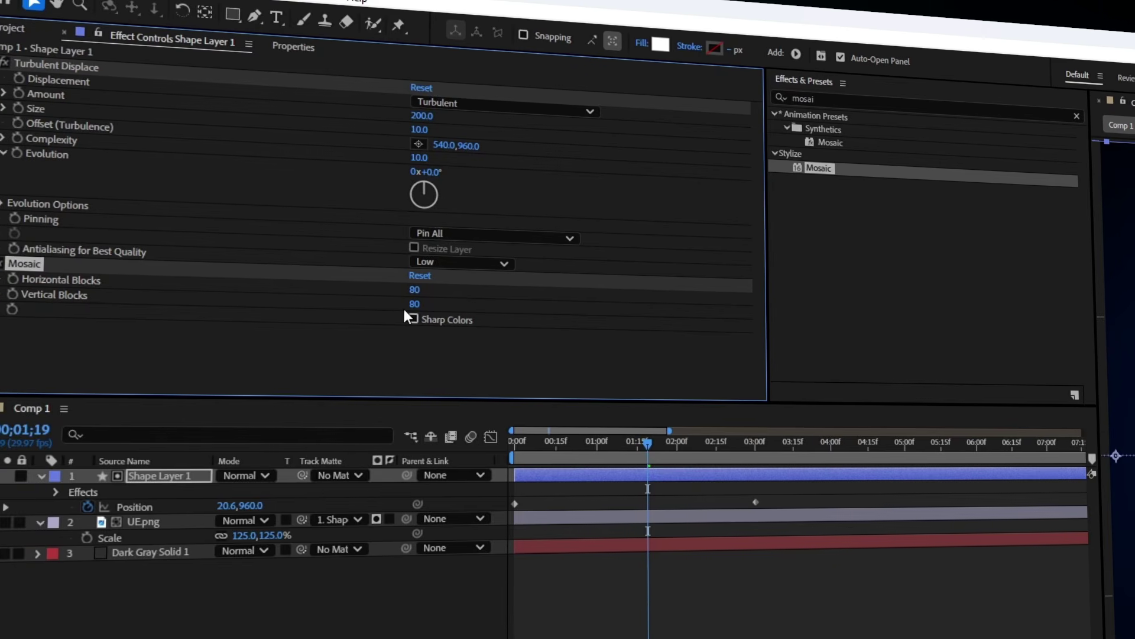
{"action": "key", "text": "Return"}
Pre-compose Shape Layer 1 and UE.png together into a composition named logo over
{"action": "right_click", "coordinate": [164, 534]}
{"action": "left_click", "coordinate": [150, 523]}
{"action": "right_click", "coordinate": [171, 519]}
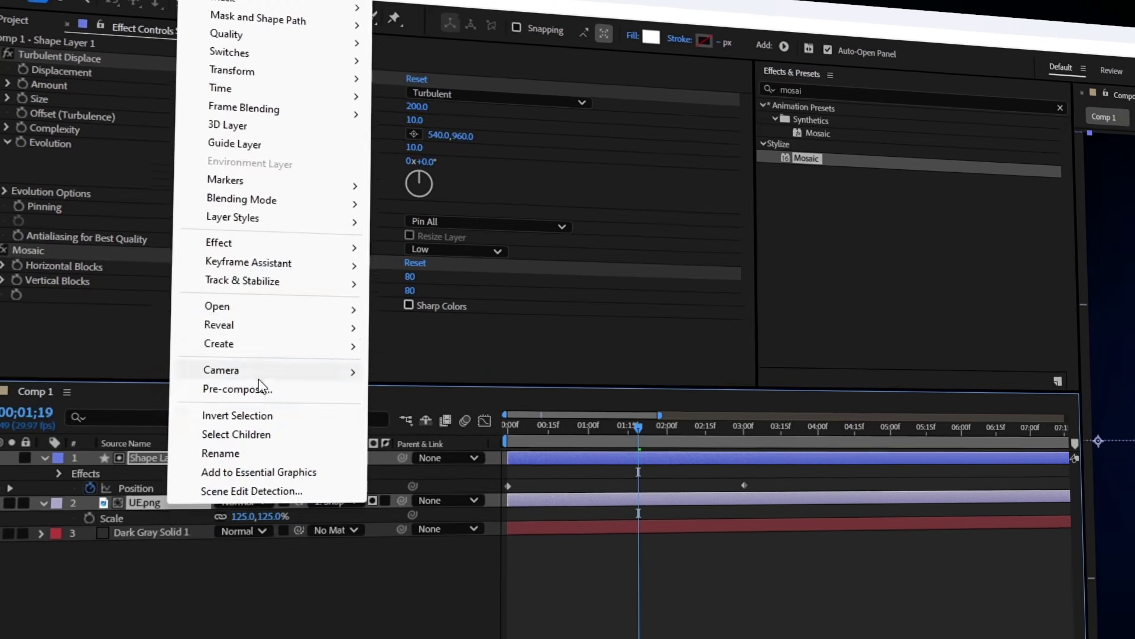
{"action": "left_click", "coordinate": [216, 402]}
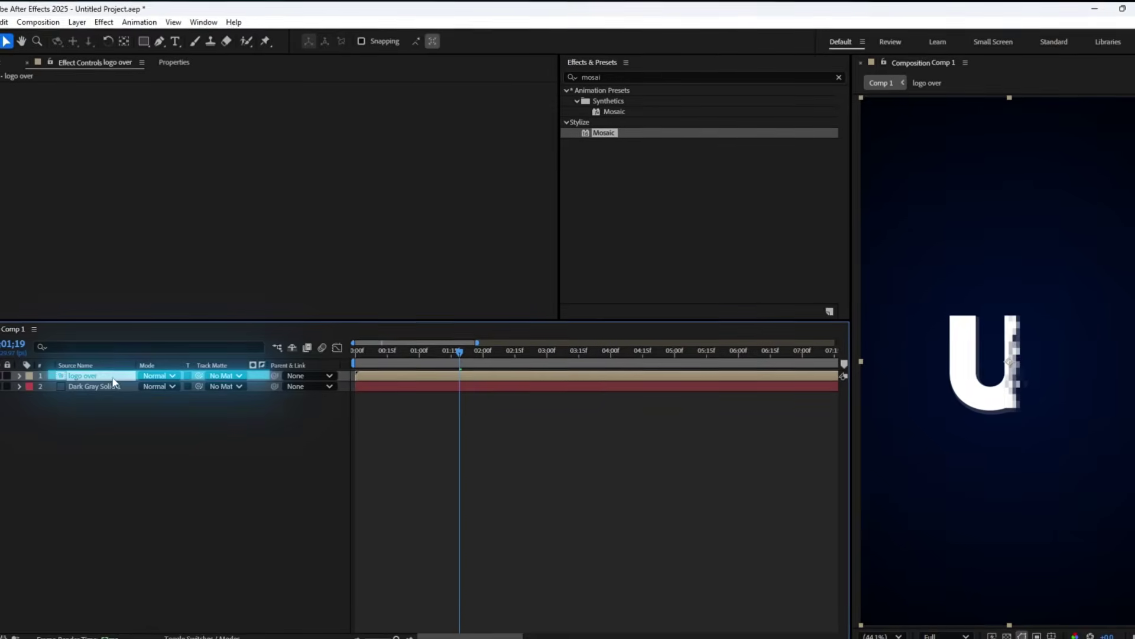
Use an upper duplicate of logo over as the lower copy's inverted track matte and pre-compose both layers as Pre-comp 1
{"action": "left_click", "coordinate": [231, 381]}
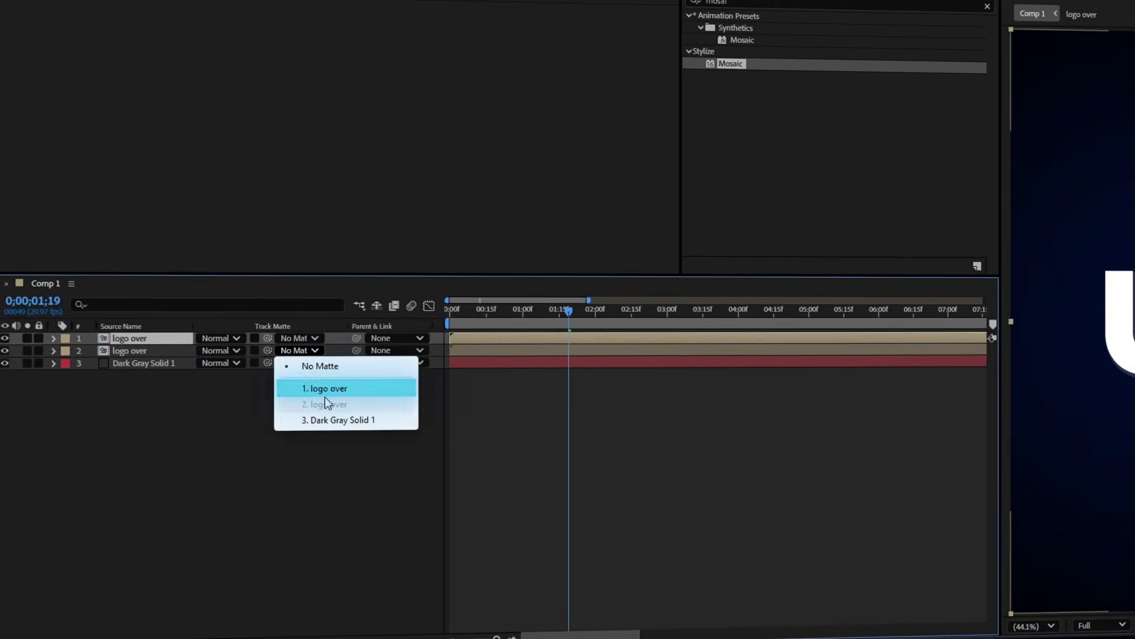
{"action": "left_click", "coordinate": [322, 393]}
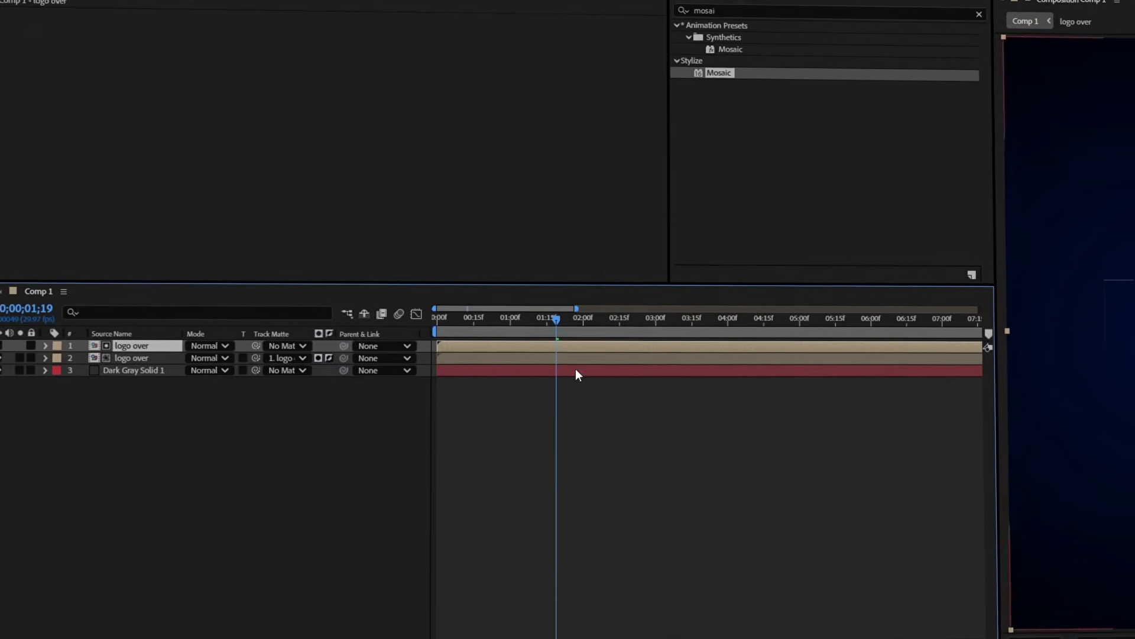
{"action": "right_click", "coordinate": [133, 382]}
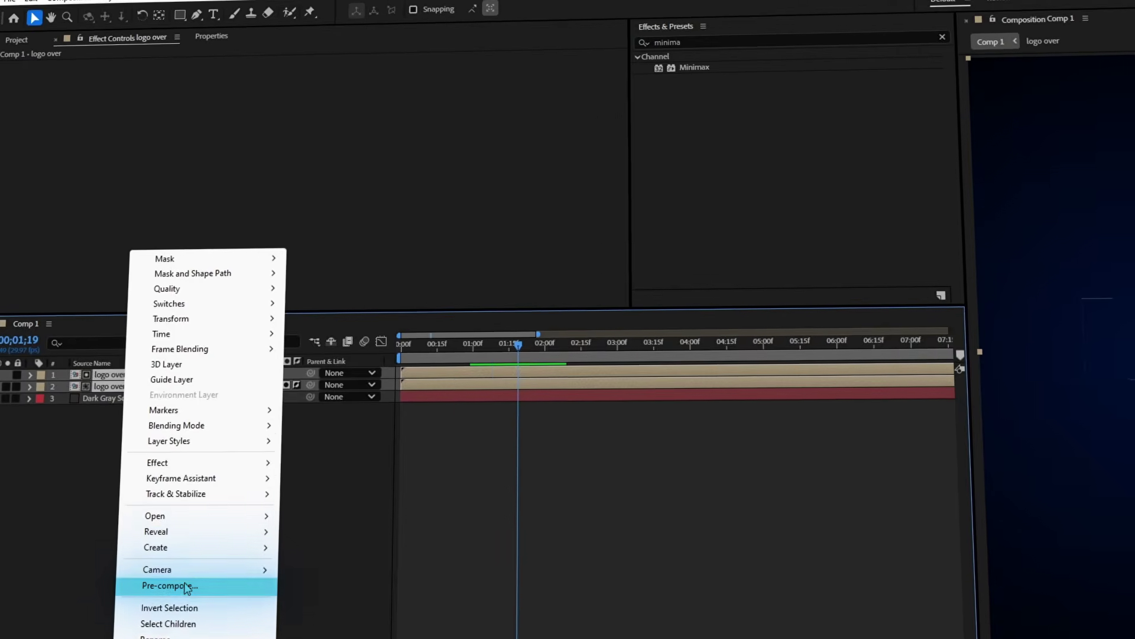
{"action": "left_click", "coordinate": [188, 584]}
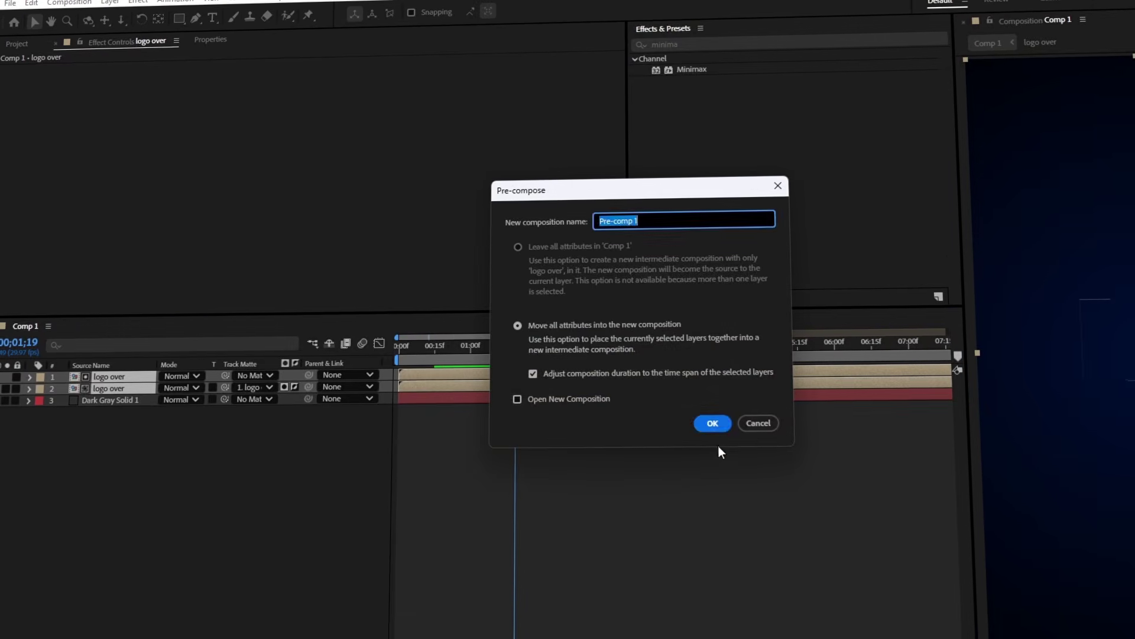
{"action": "left_click", "coordinate": [715, 428]}
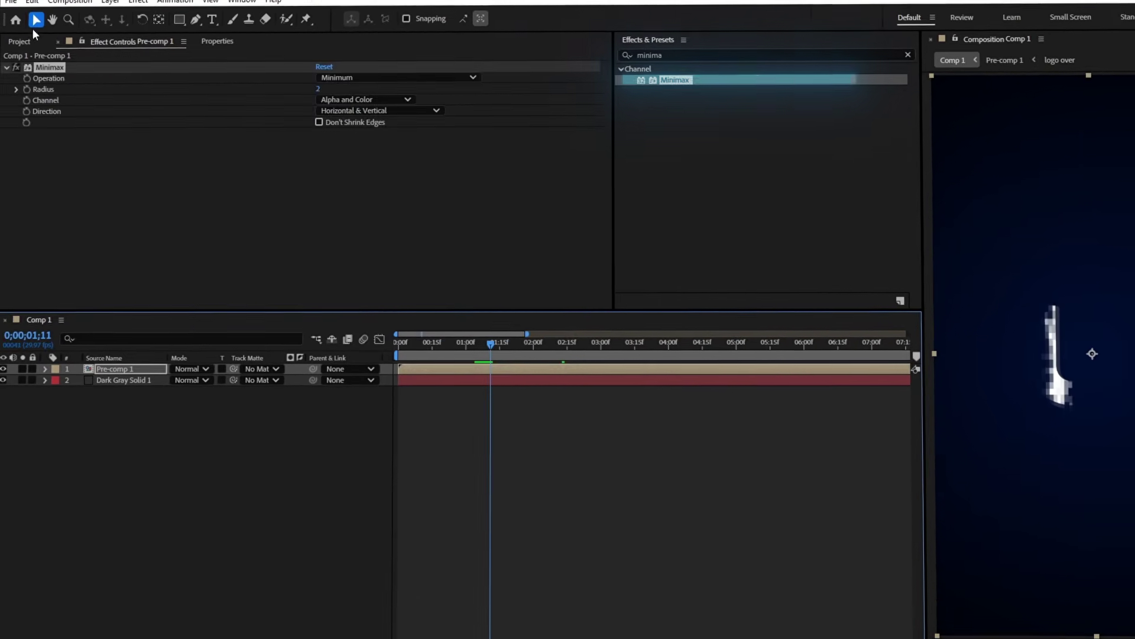
Place the logo over composition beneath Pre-comp 1 and apply CC Glass to Pre-comp 1
{"action": "left_click", "coordinate": [31, 40]}
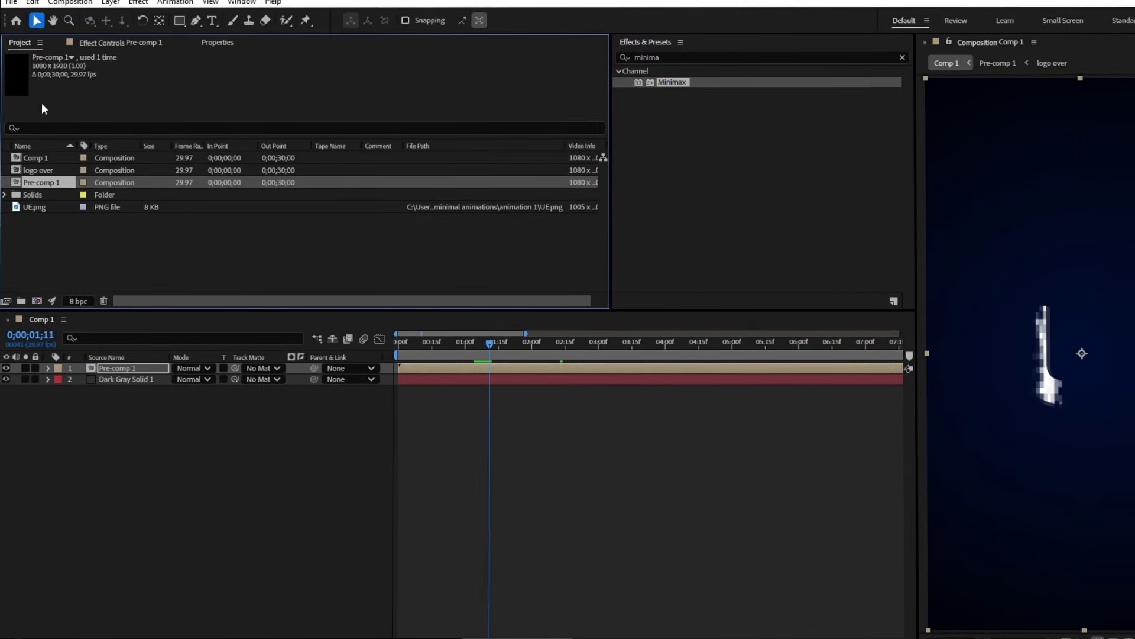
{"action": "left_click_drag", "start_coordinate": [35, 169], "coordinate": [65, 442]}
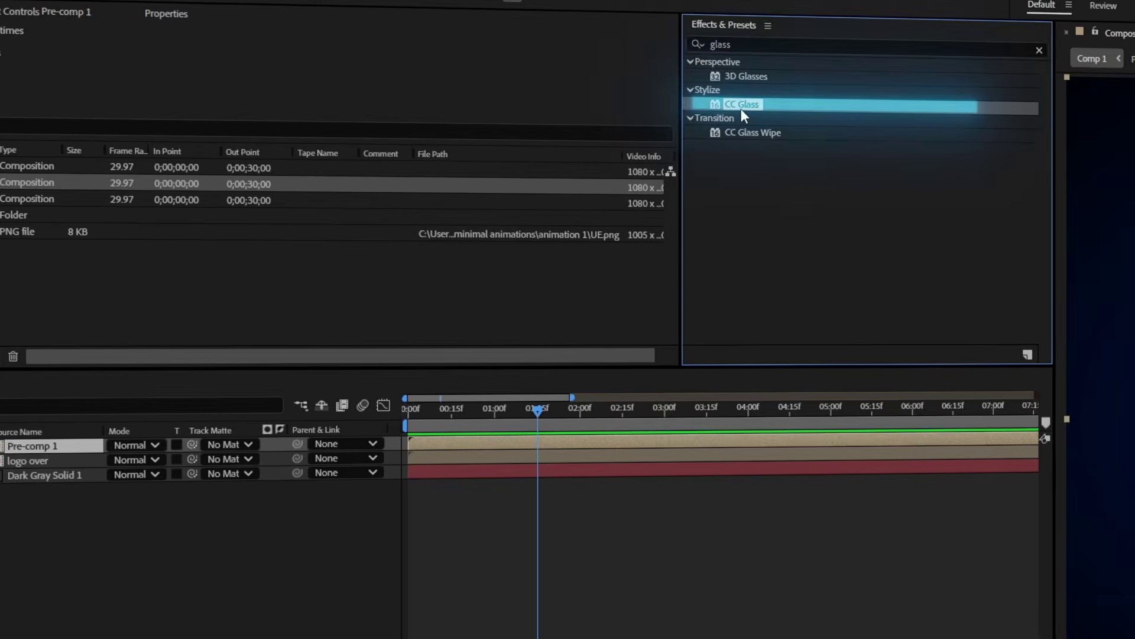
{"action": "left_click_drag", "start_coordinate": [740, 108], "coordinate": [310, 83]}
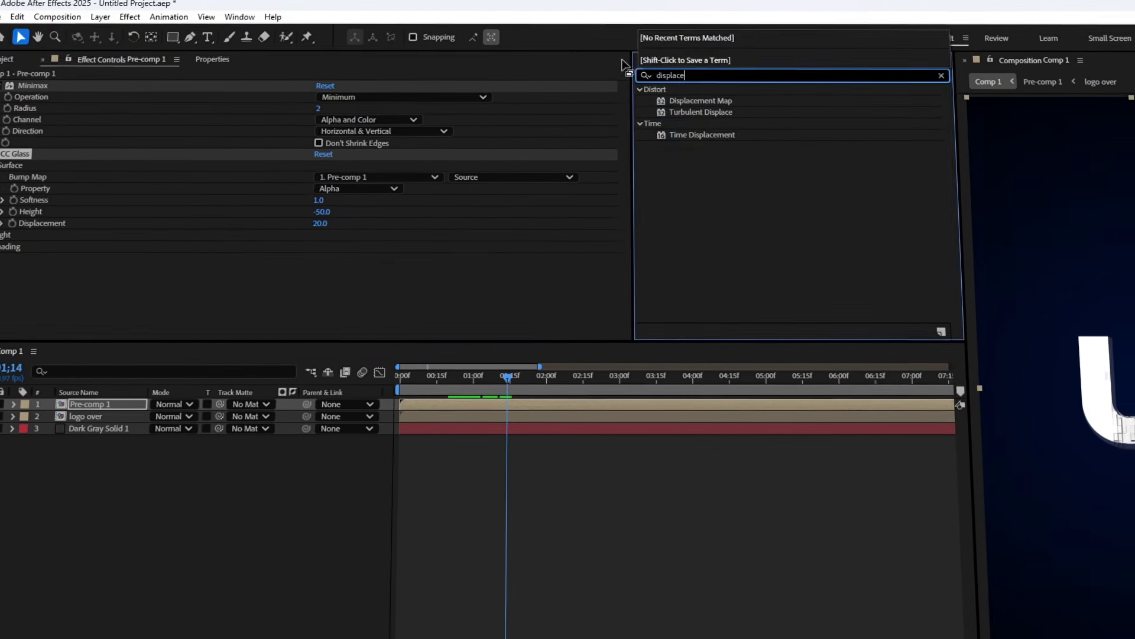
Apply Displacement Map to Pre-comp 1 with max horizontal displacement 200 and max vertical displacement 0
{"action": "left_click_drag", "start_coordinate": [691, 102], "coordinate": [407, 191]}
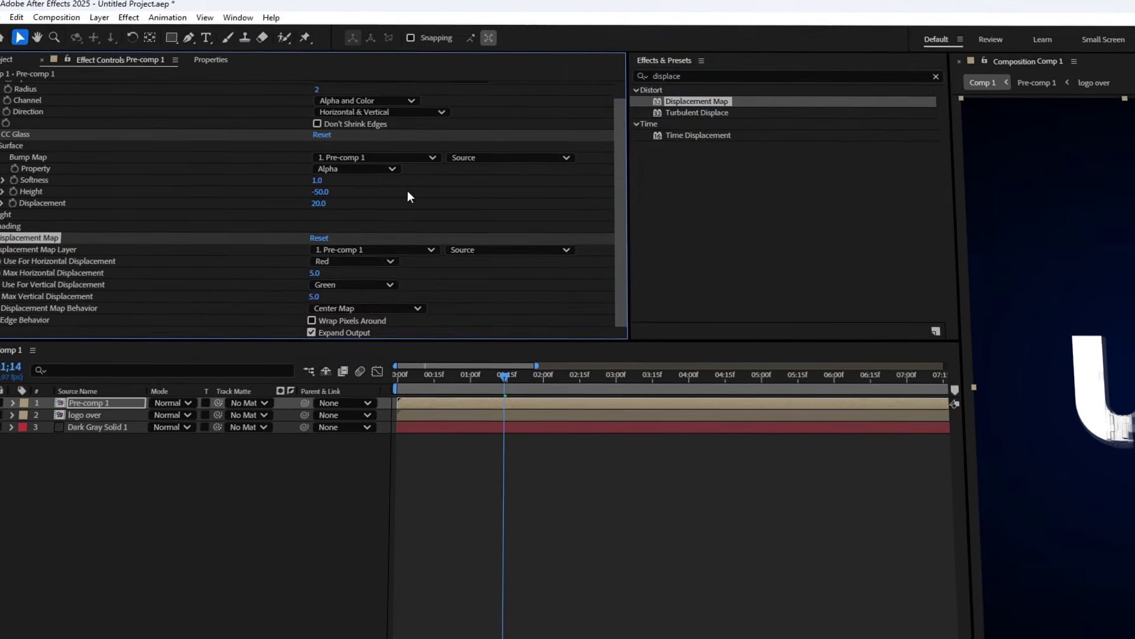
{"action": "left_click", "coordinate": [319, 299]}
{"action": "type", "text": "0"}
{"action": "key", "text": "Return"}
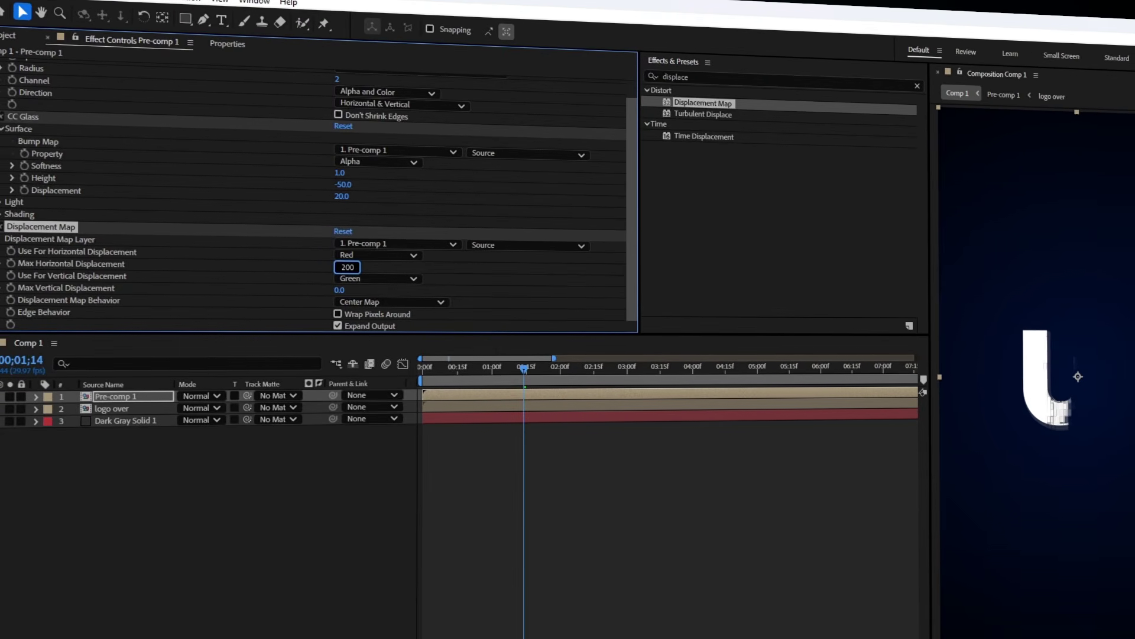
Apply Colorama and Deep Glow to Pre-comp 1, previewing the glitch edge in between
{"action": "double_click", "coordinate": [669, 105]}
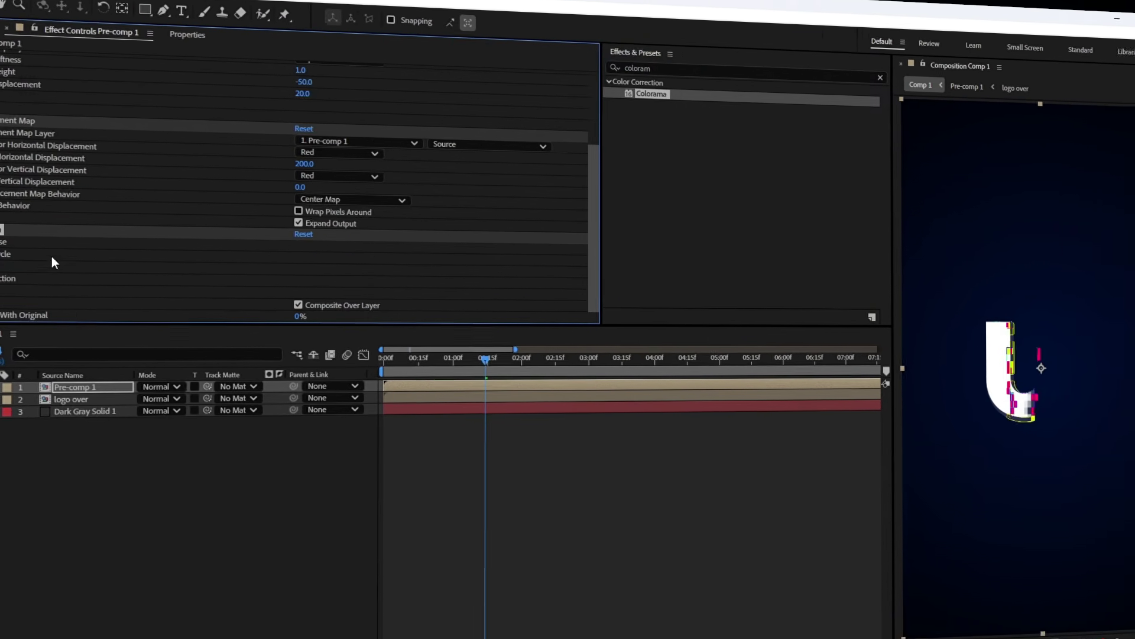
{"action": "key", "text": "space"}
{"action": "double_click", "coordinate": [585, 56]}
{"action": "type", "text": "deep"}
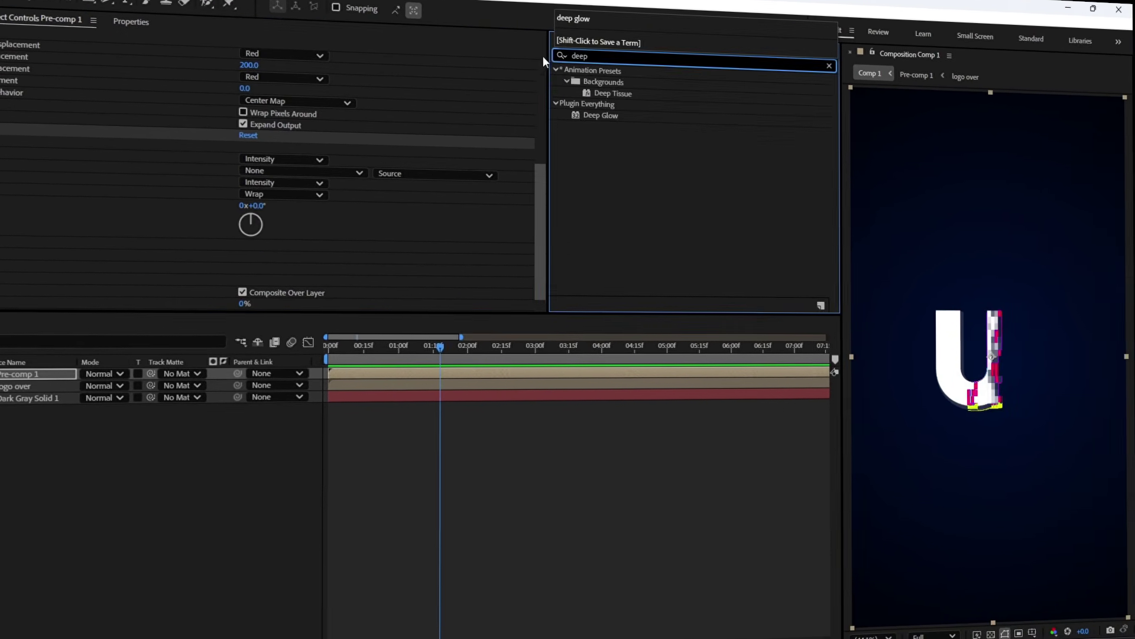
{"action": "double_click", "coordinate": [603, 115]}
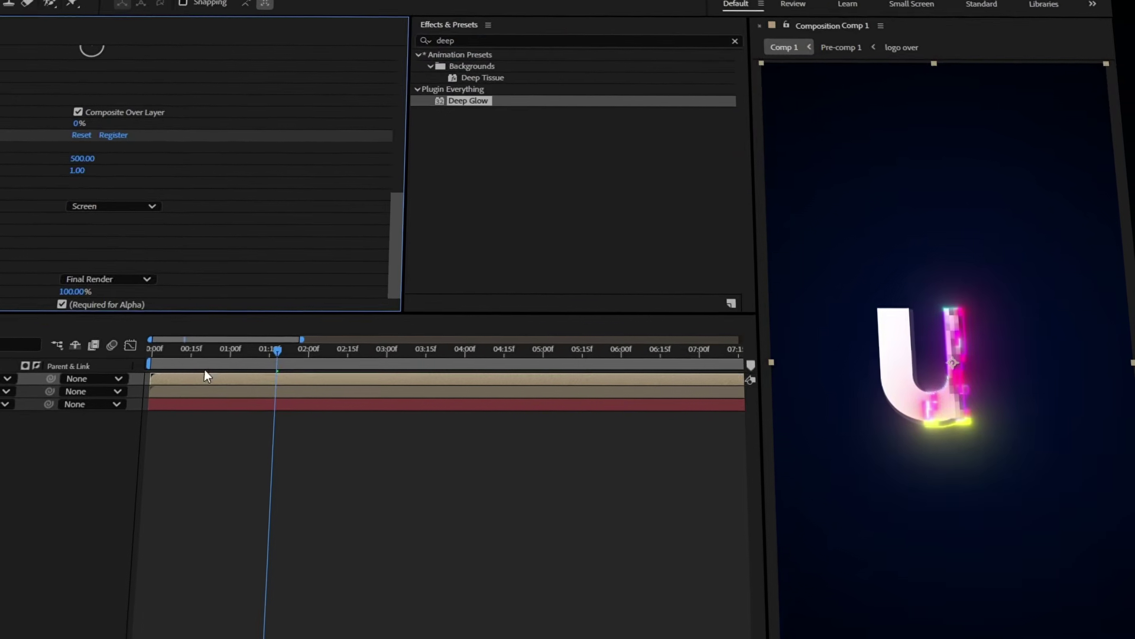
{"action": "left_click", "coordinate": [309, 400]}
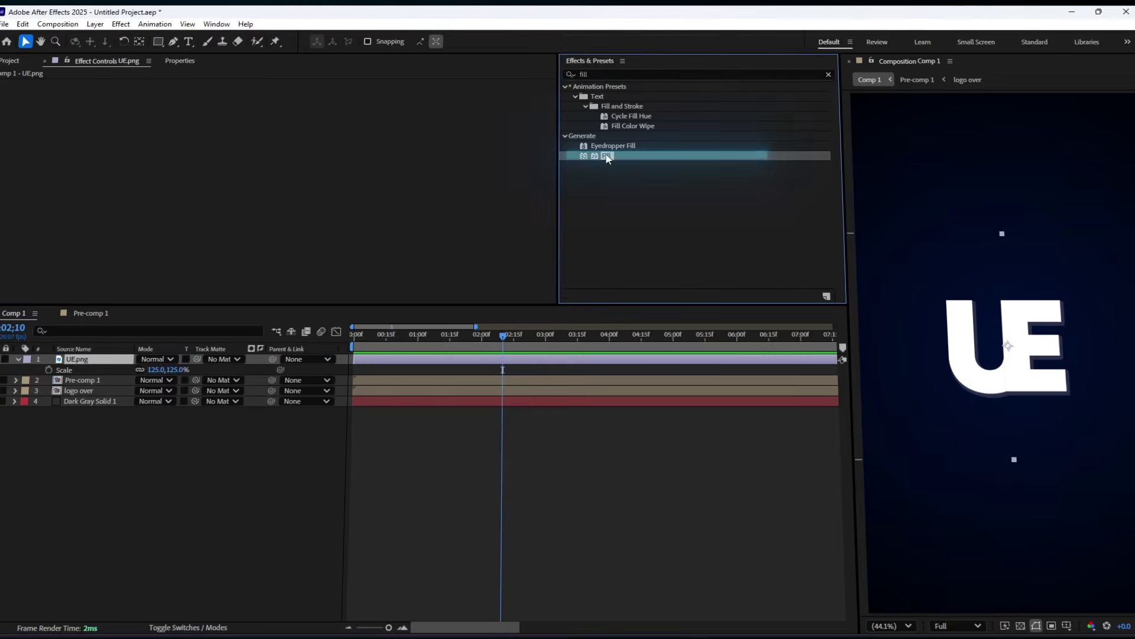
Apply a black Fill to the top UE.png layer and set its blending mode to Add
{"action": "double_click", "coordinate": [608, 157]}
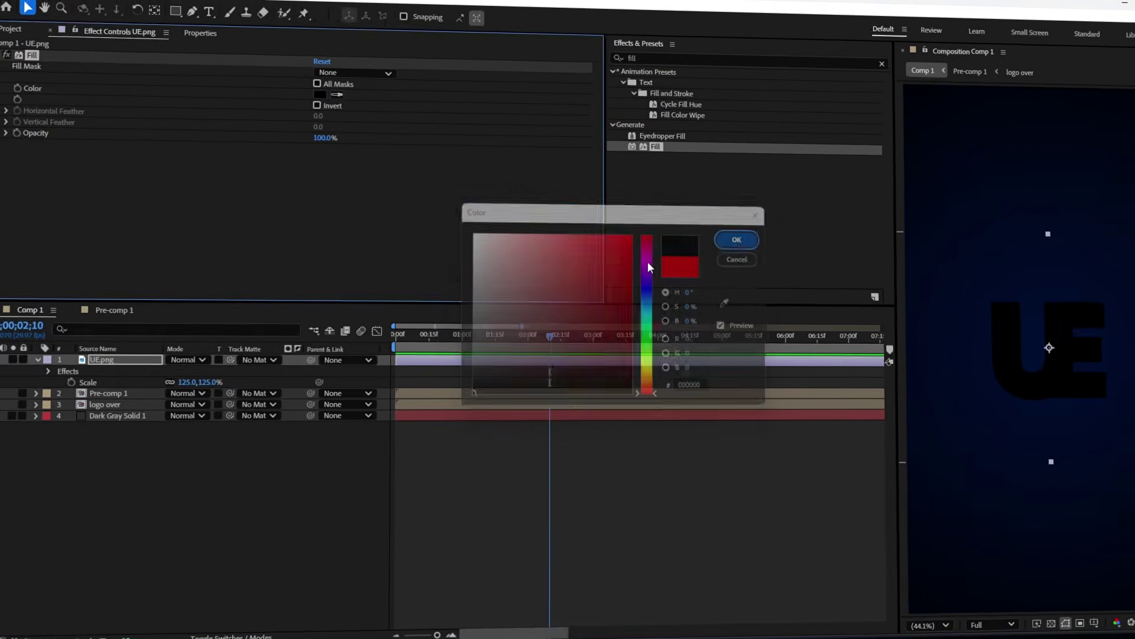
{"action": "left_click", "coordinate": [155, 359]}
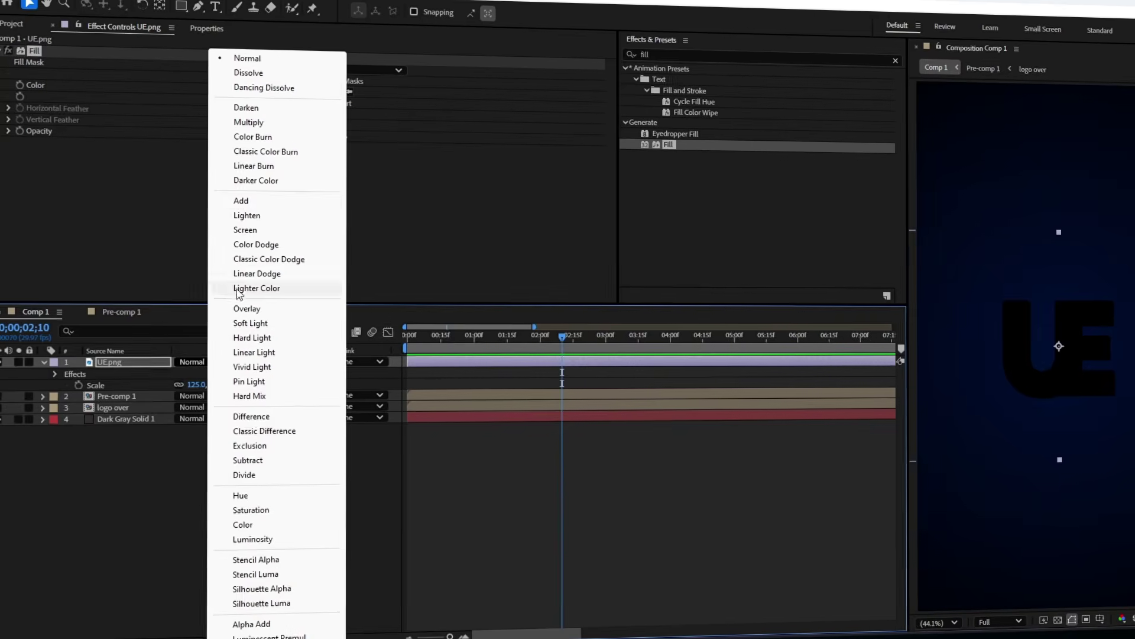
{"action": "left_click", "coordinate": [241, 201]}
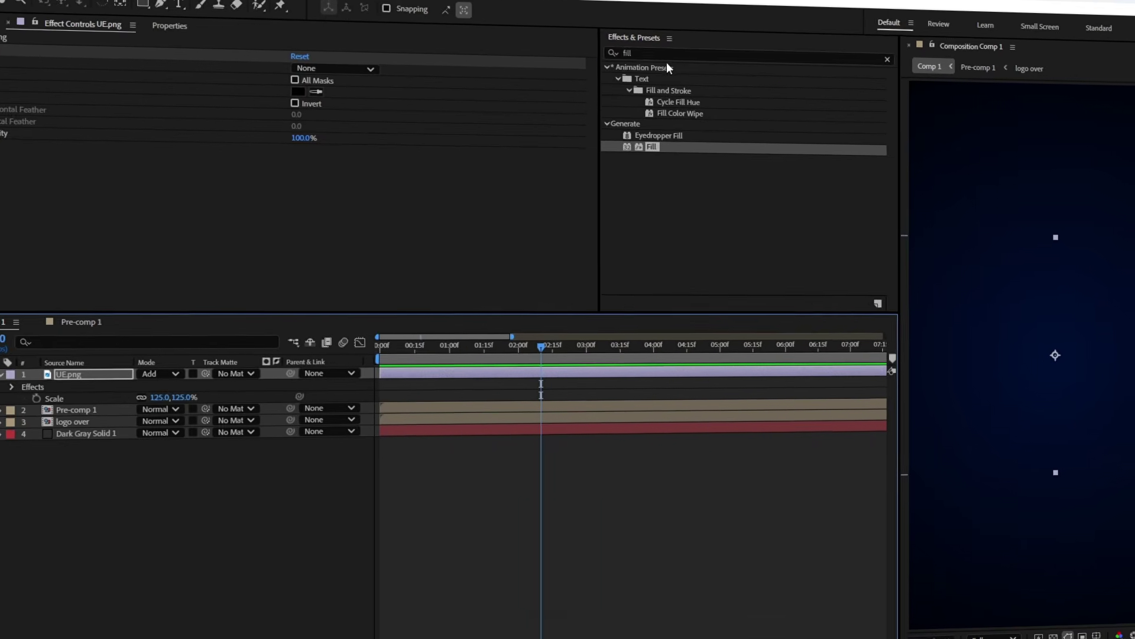
Apply CC Light Sweep to UE.png with its center at 502.5, 336.2 and direction at 1°
{"action": "left_click", "coordinate": [667, 53]}
{"action": "type", "text": "ligh"}
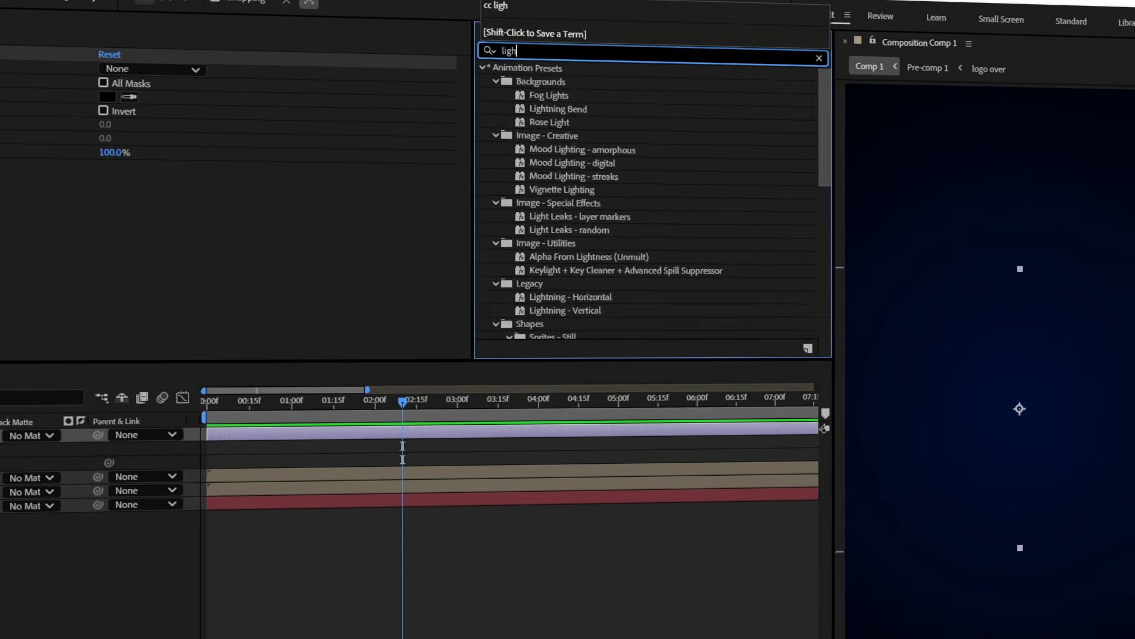
{"action": "type", "text": "t sweep"}
{"action": "double_click", "coordinate": [553, 82]}
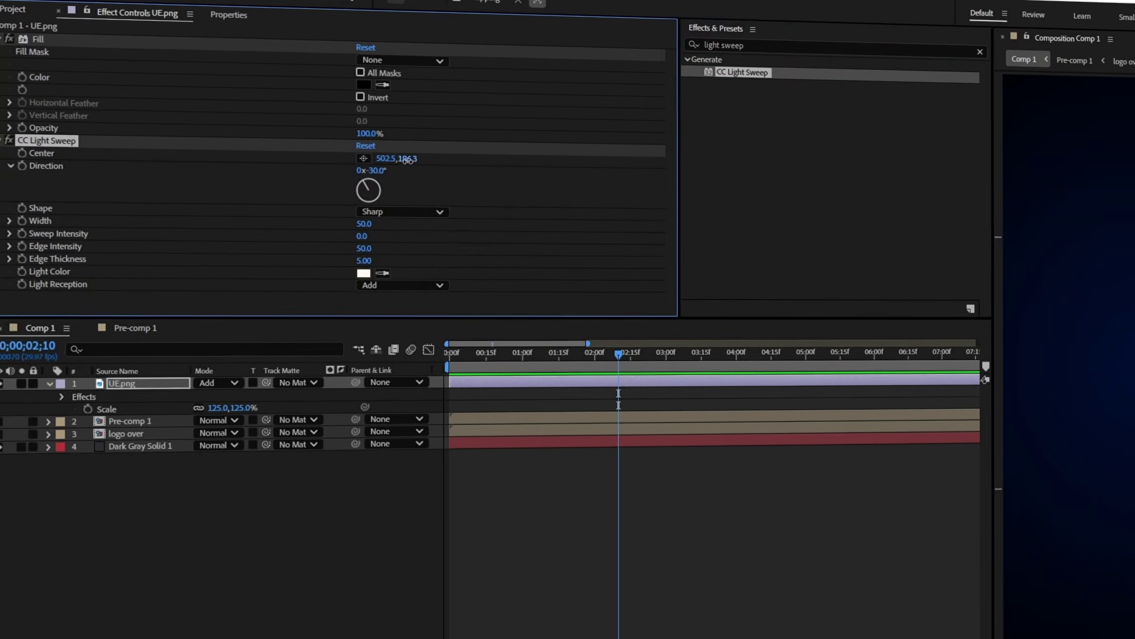
{"action": "left_click_drag", "start_coordinate": [406, 157], "coordinate": [419, 160]}
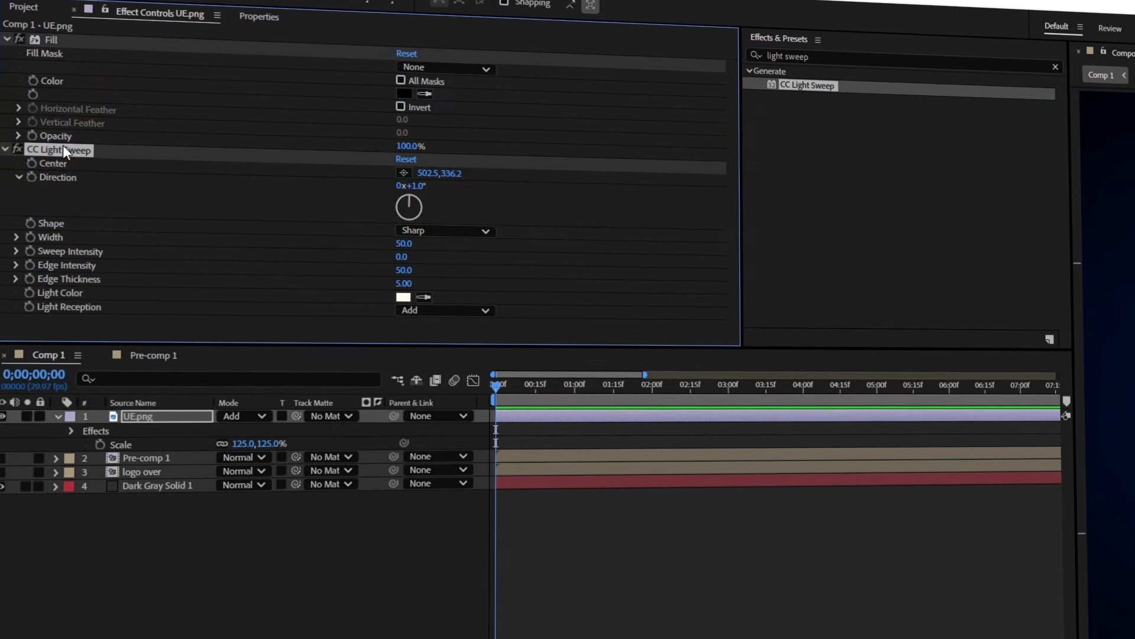
Duplicate the CC Light Sweep effect, giving the copy an orange light color and a direction of 72°
{"action": "left_click", "coordinate": [62, 148]}
{"action": "key", "text": "ctrl+d"}
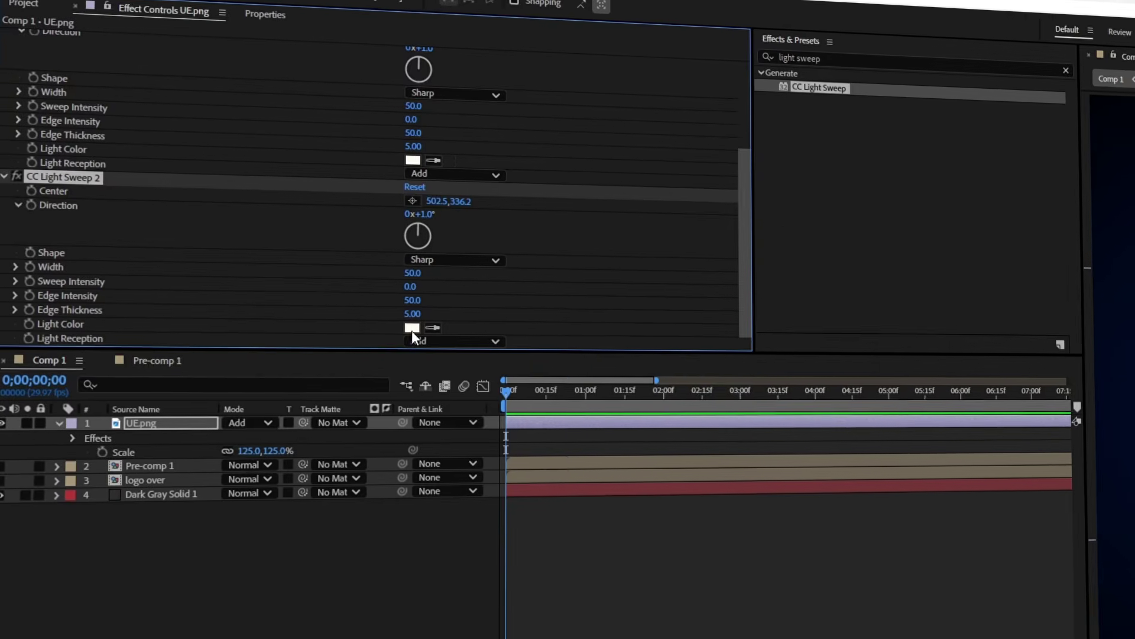
{"action": "left_click", "coordinate": [406, 324]}
{"action": "key", "text": "Return"}
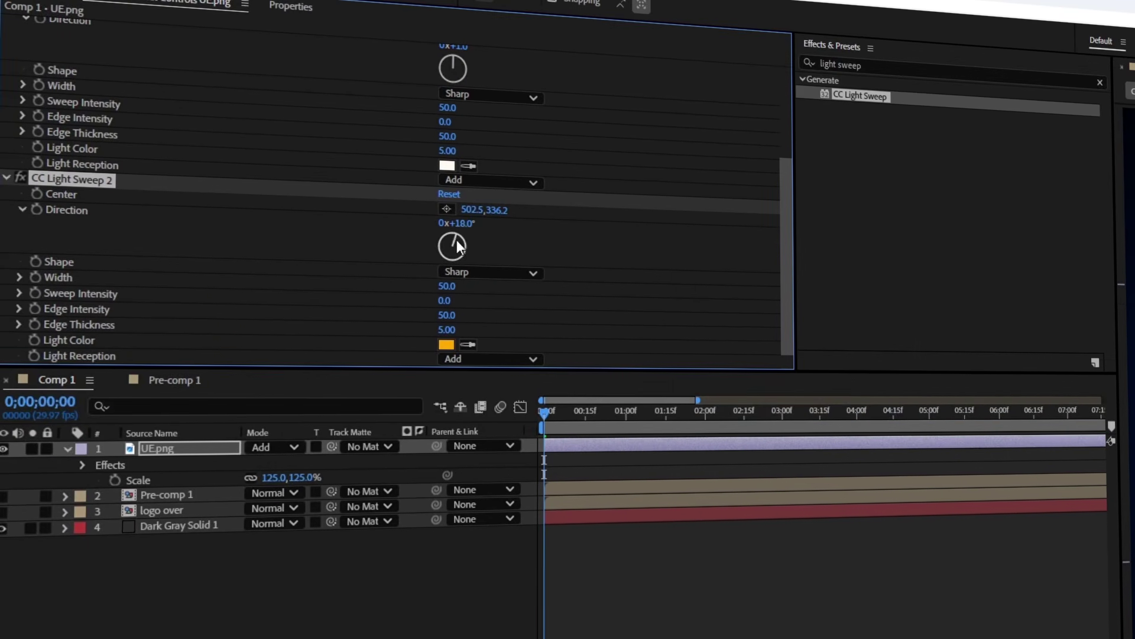
{"action": "left_click_drag", "start_coordinate": [458, 246], "coordinate": [466, 233]}
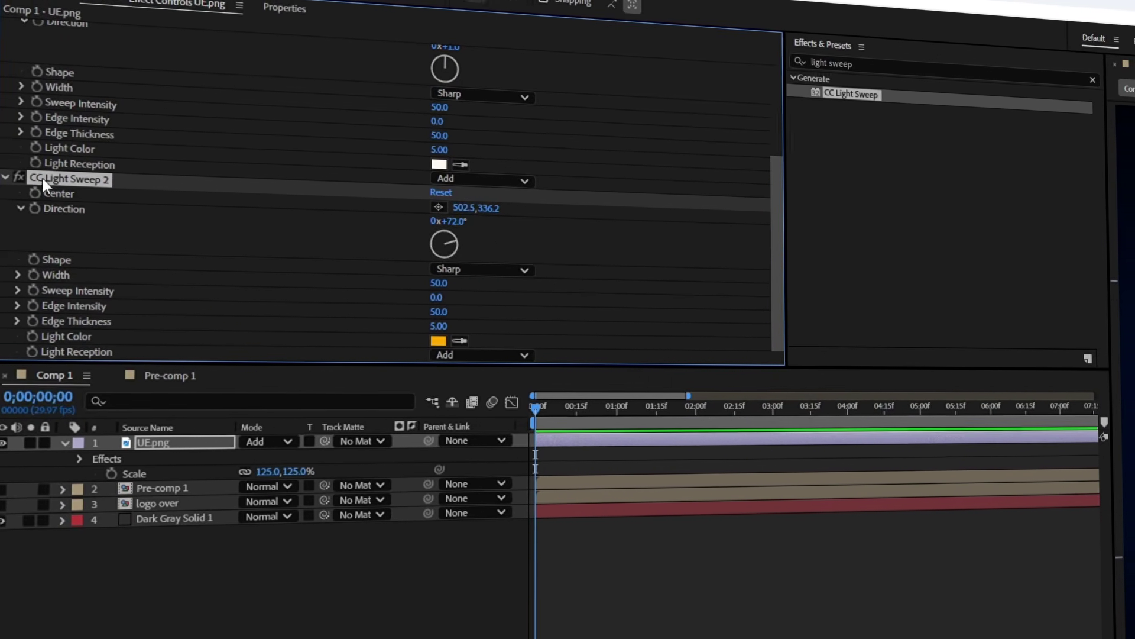
Duplicate the orange CC Light Sweep effect and set the copy's light color to bright blue 00B4FF
{"action": "key", "text": "ctrl+d"}
{"action": "left_click", "coordinate": [439, 340]}
{"action": "left_click", "coordinate": [798, 365]}
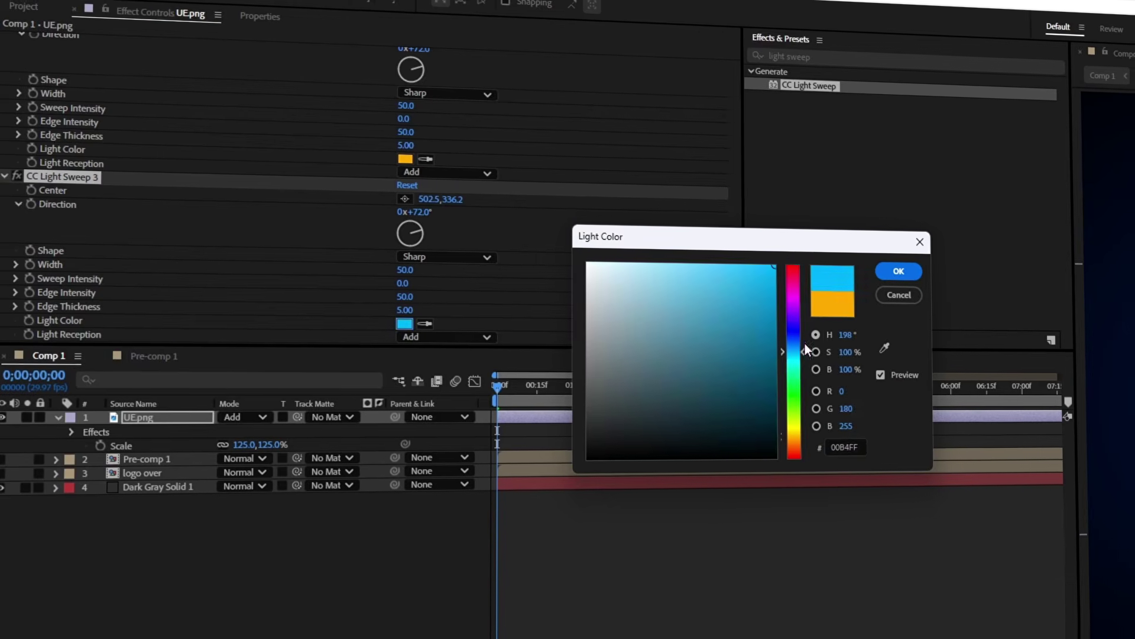
{"action": "key", "text": "Return"}
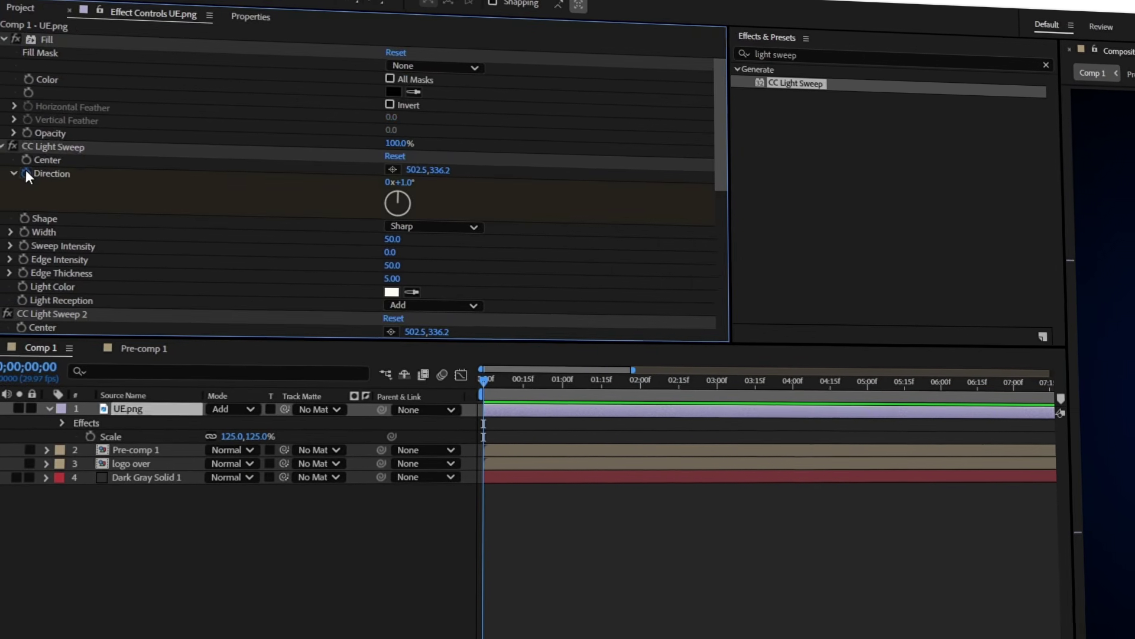
Start Direction keyframes at 0;00;00;00 for all three CC Light Sweep effects on UE.png
{"action": "left_click", "coordinate": [26, 173]}
{"action": "scroll", "coordinate": [53, 189], "scroll_direction": "down", "scroll_amount": 4}
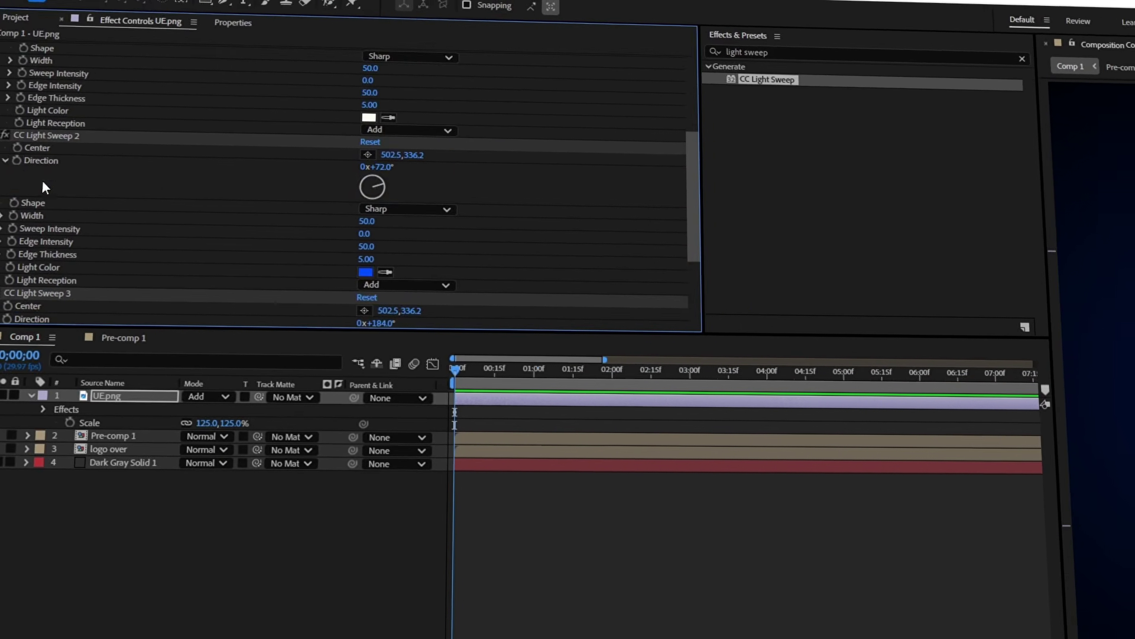
{"action": "left_click", "coordinate": [20, 160]}
{"action": "scroll", "coordinate": [148, 193], "scroll_direction": "down", "scroll_amount": 2}
{"action": "left_click", "coordinate": [16, 218]}
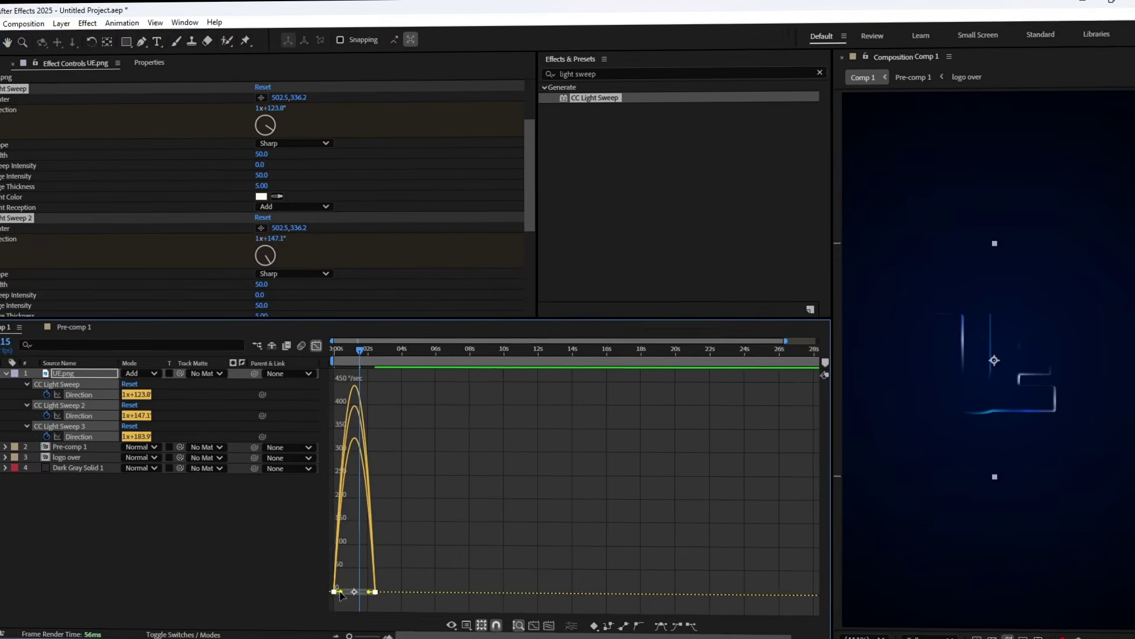
Steepen the speed curves of the three light sweep Direction animations and apply Deep Glow to UE.png
{"action": "left_click_drag", "start_coordinate": [333, 597], "coordinate": [324, 600]}
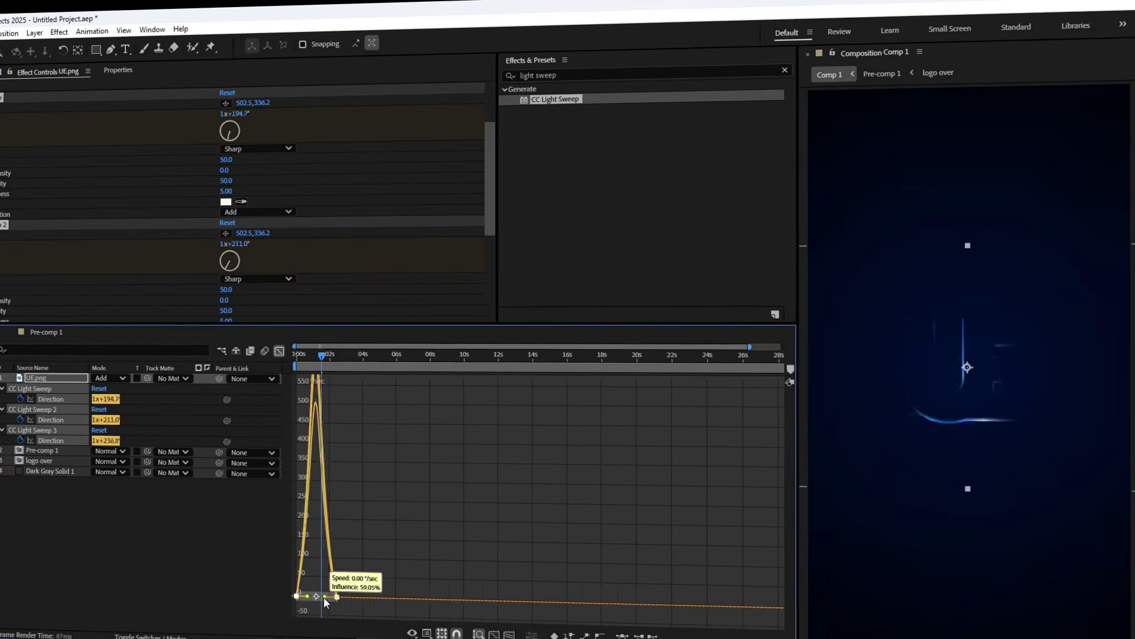
{"action": "key", "text": "space"}
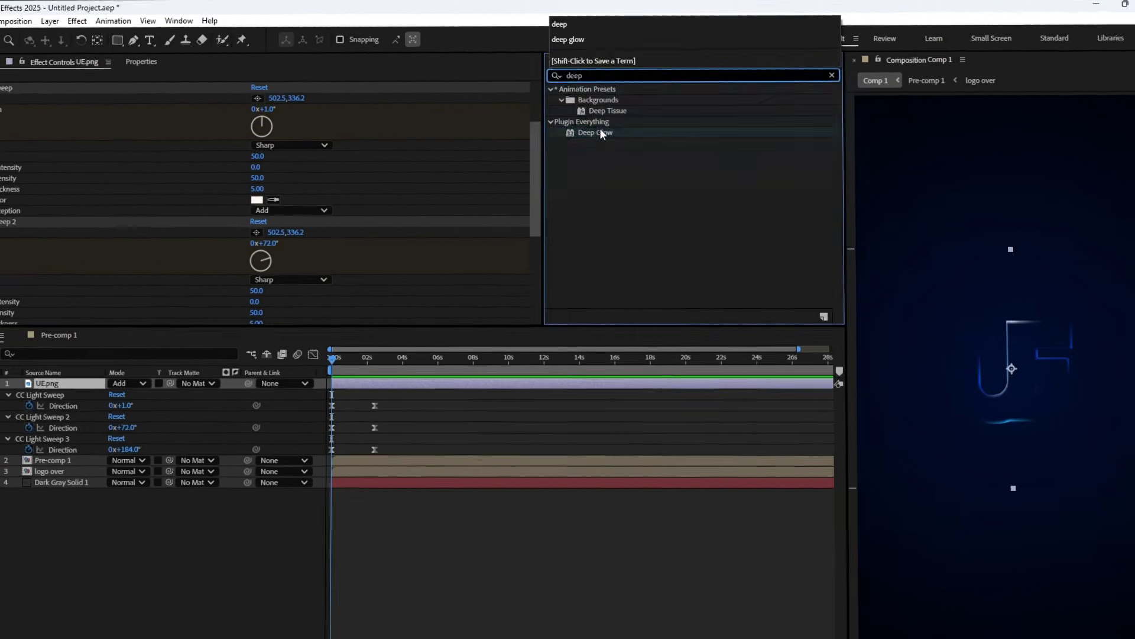
{"action": "double_click", "coordinate": [600, 129]}
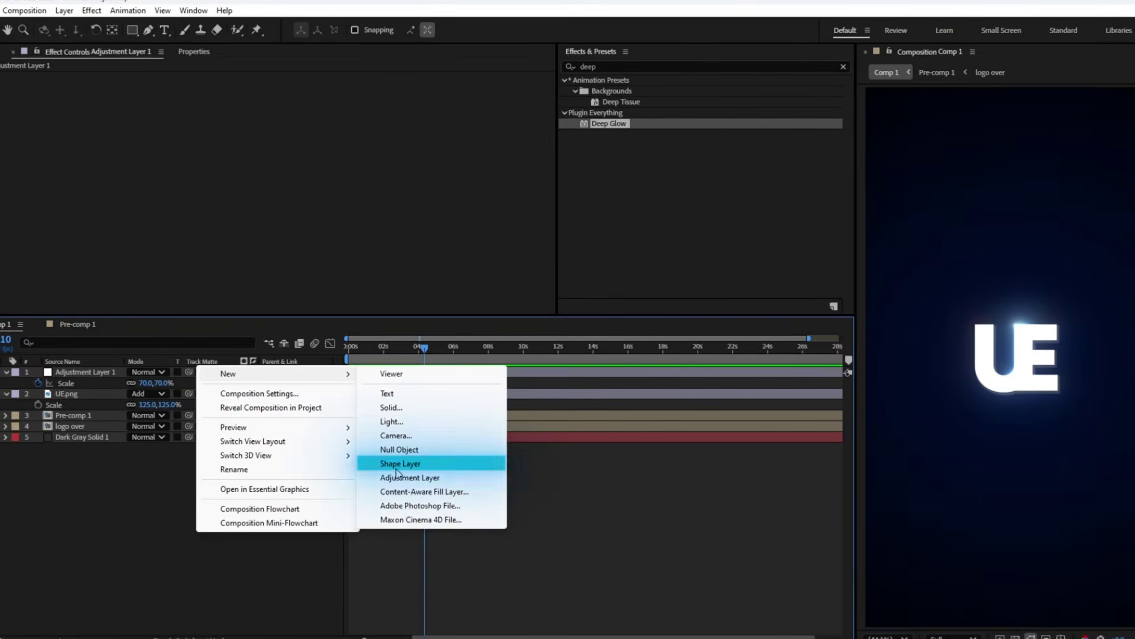
Create a shape layer and draw a white ellipse about 297 by 297 px over the middle of the UE logo
{"action": "left_click", "coordinate": [428, 461]}
{"action": "left_click_drag", "start_coordinate": [133, 34], "coordinate": [178, 74]}
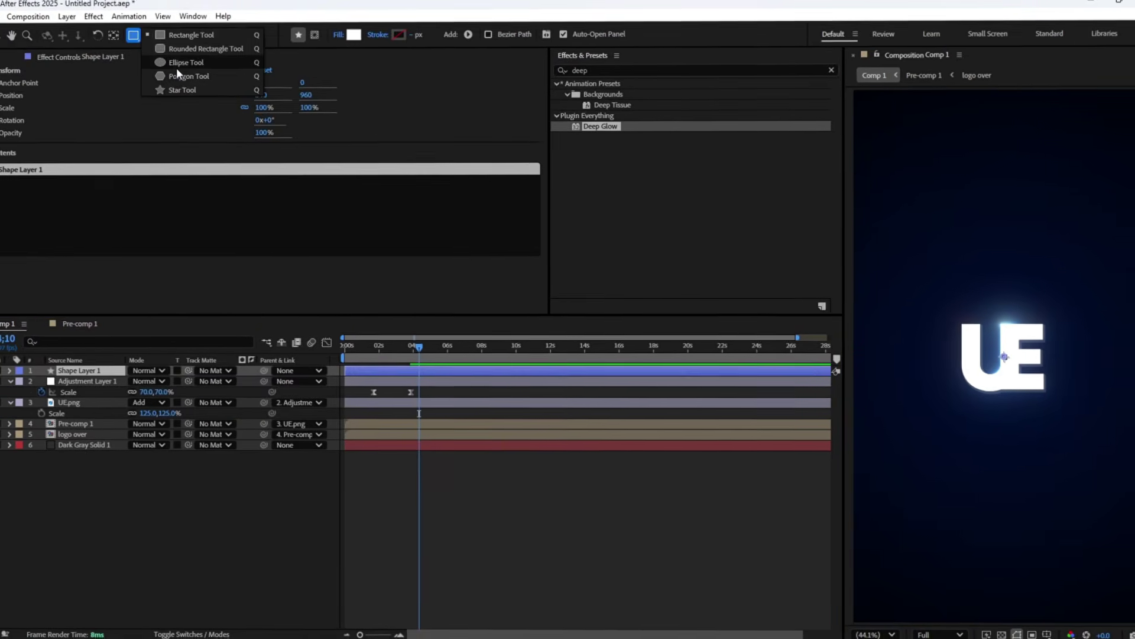
{"action": "left_click", "coordinate": [177, 63]}
{"action": "left_click_drag", "start_coordinate": [961, 318], "coordinate": [1036, 394]}
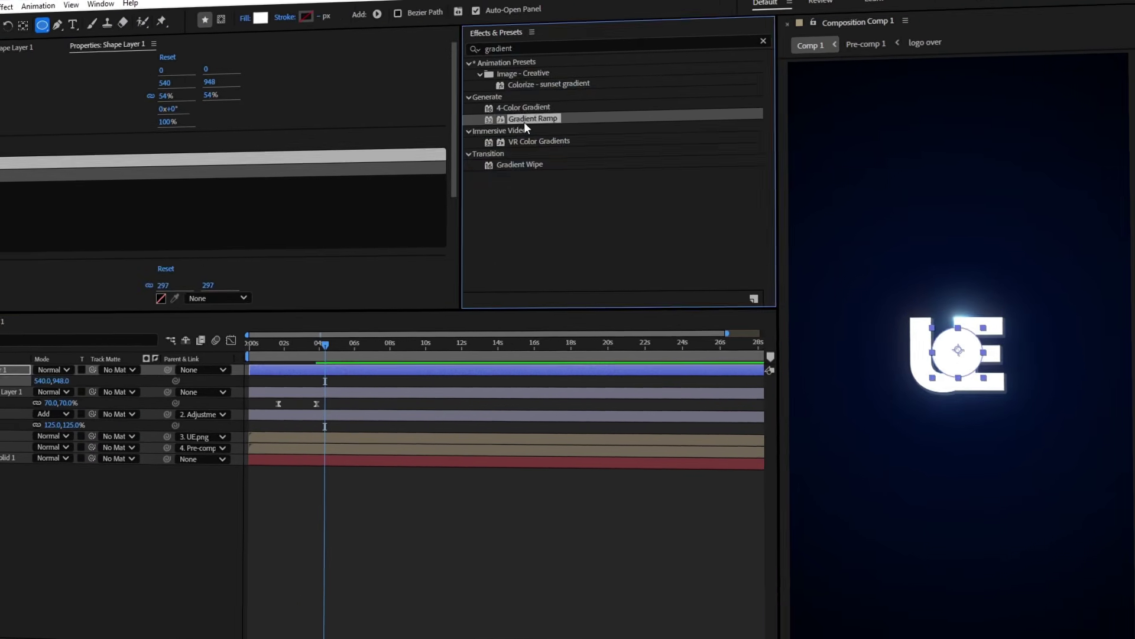
Apply Gradient Ramp to the circle shape with a 0060FF blue start color and a white end color
{"action": "double_click", "coordinate": [524, 122]}
{"action": "left_click", "coordinate": [211, 91]}
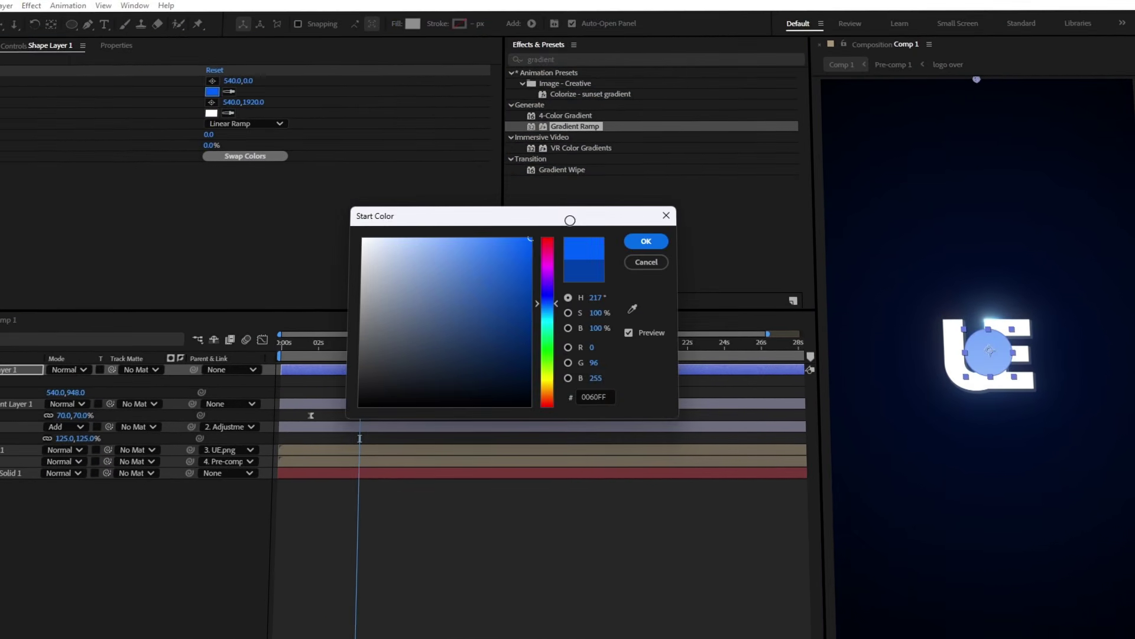
{"action": "left_click", "coordinate": [630, 246]}
{"action": "left_click", "coordinate": [212, 112]}
{"action": "left_click", "coordinate": [651, 243]}
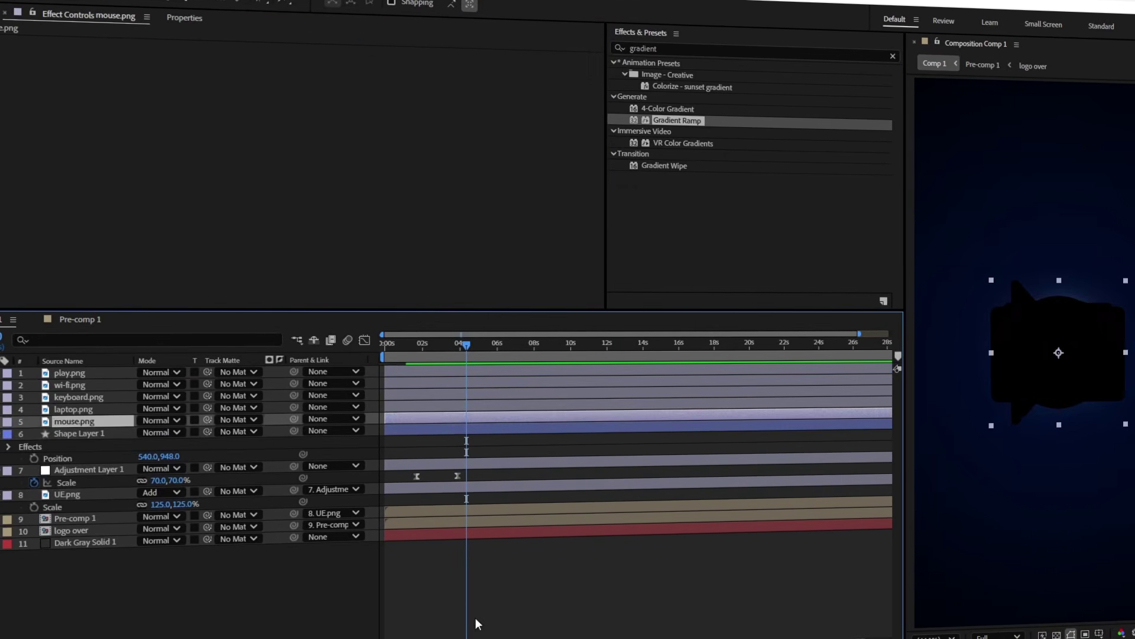
Scale the five icon layers to 15% and give play.png a Gradient Ramp from dark blue to light blue
{"action": "left_click", "coordinate": [71, 371], "text": "shift"}
{"action": "key", "text": "s"}
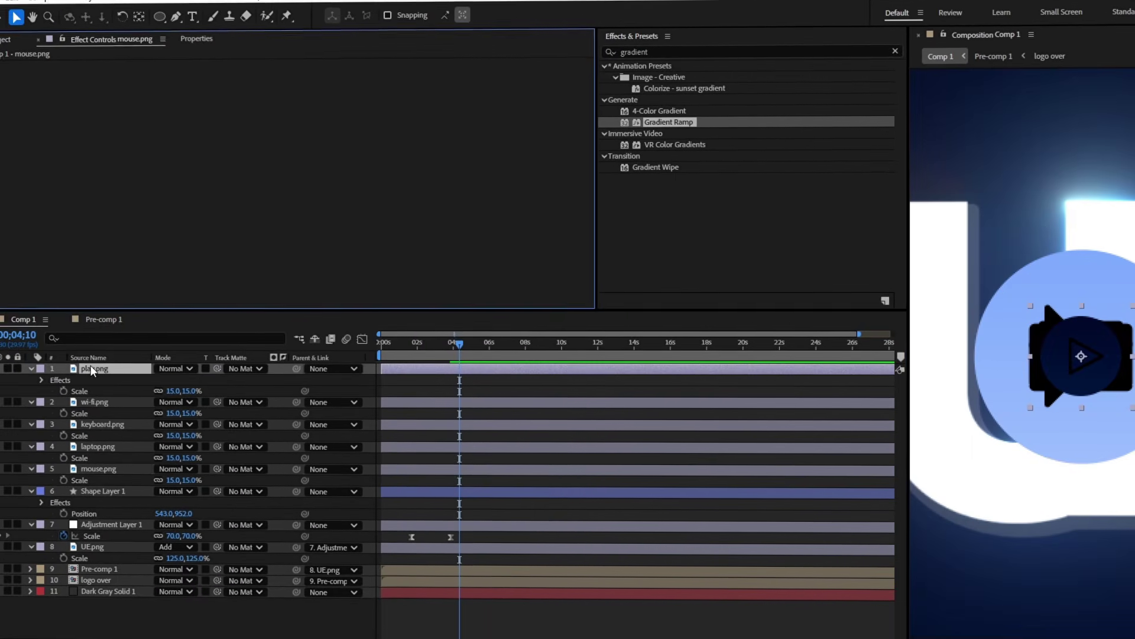
{"action": "left_click", "coordinate": [305, 88]}
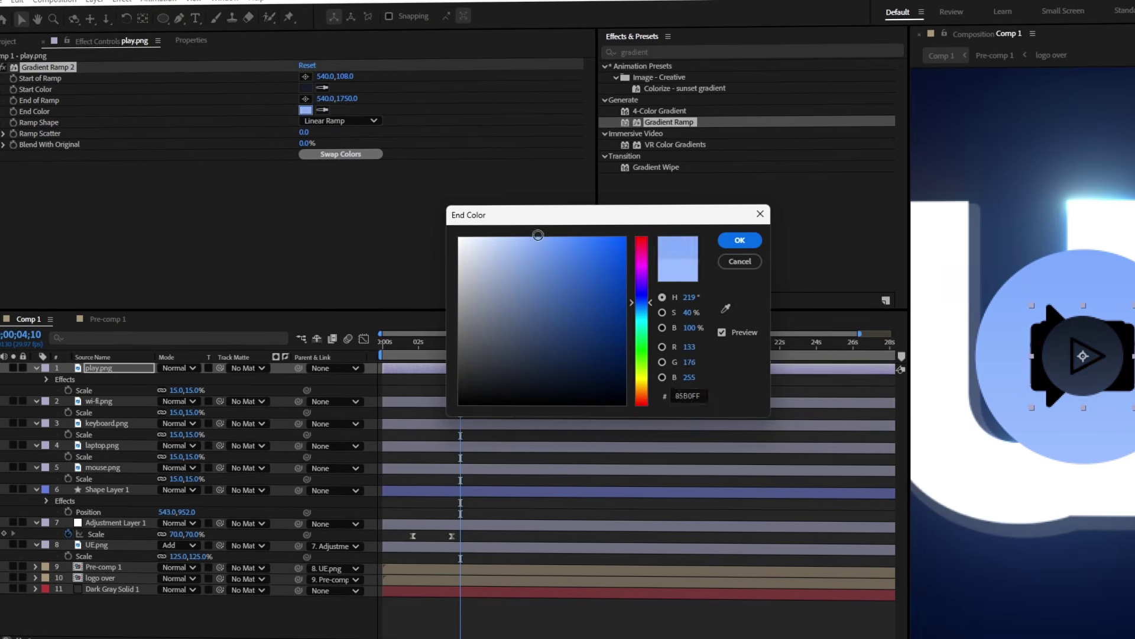
{"action": "left_click", "coordinate": [731, 239]}
{"action": "left_click", "coordinate": [99, 401]}
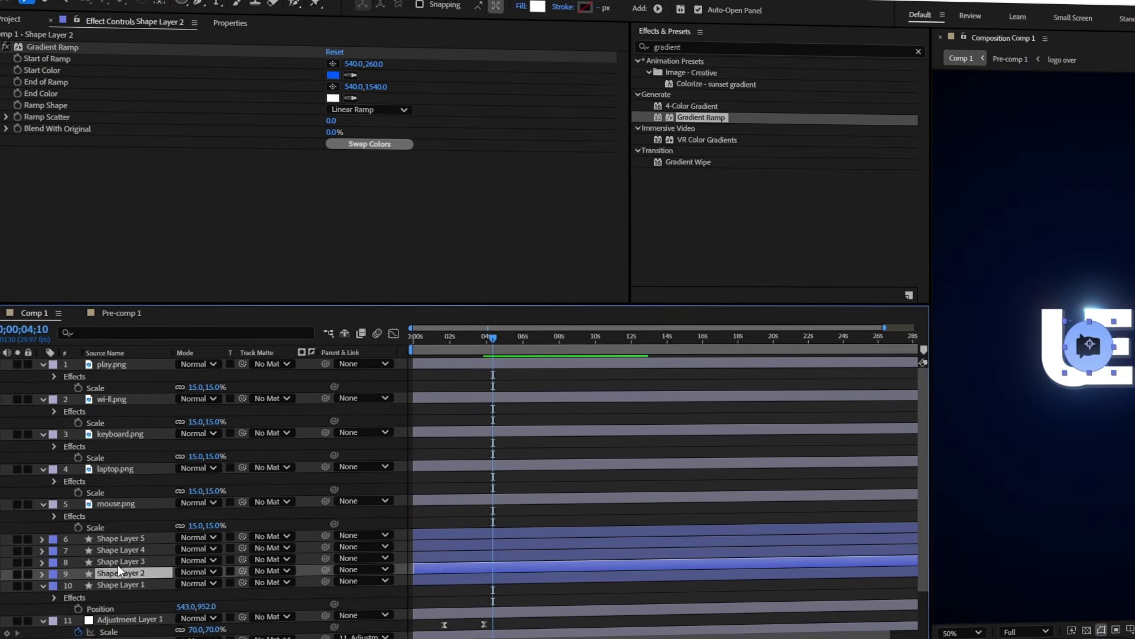
Place each circle shape layer directly beneath its icon layer and parent it to that icon
{"action": "left_click_drag", "start_coordinate": [118, 571], "coordinate": [113, 498]}
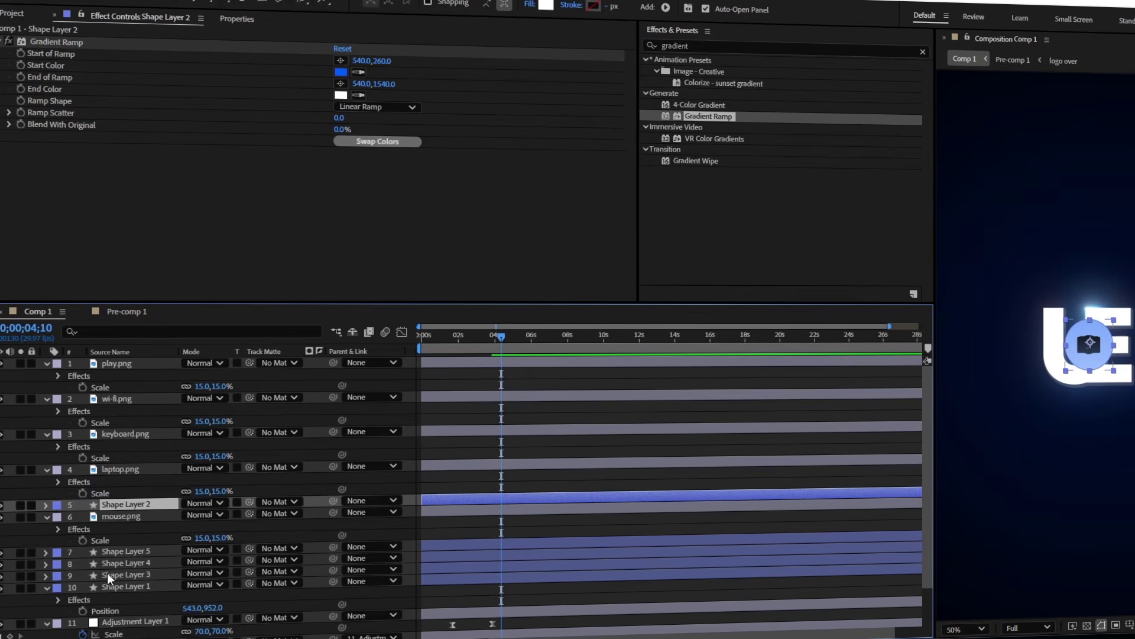
{"action": "left_click_drag", "start_coordinate": [107, 572], "coordinate": [121, 425]}
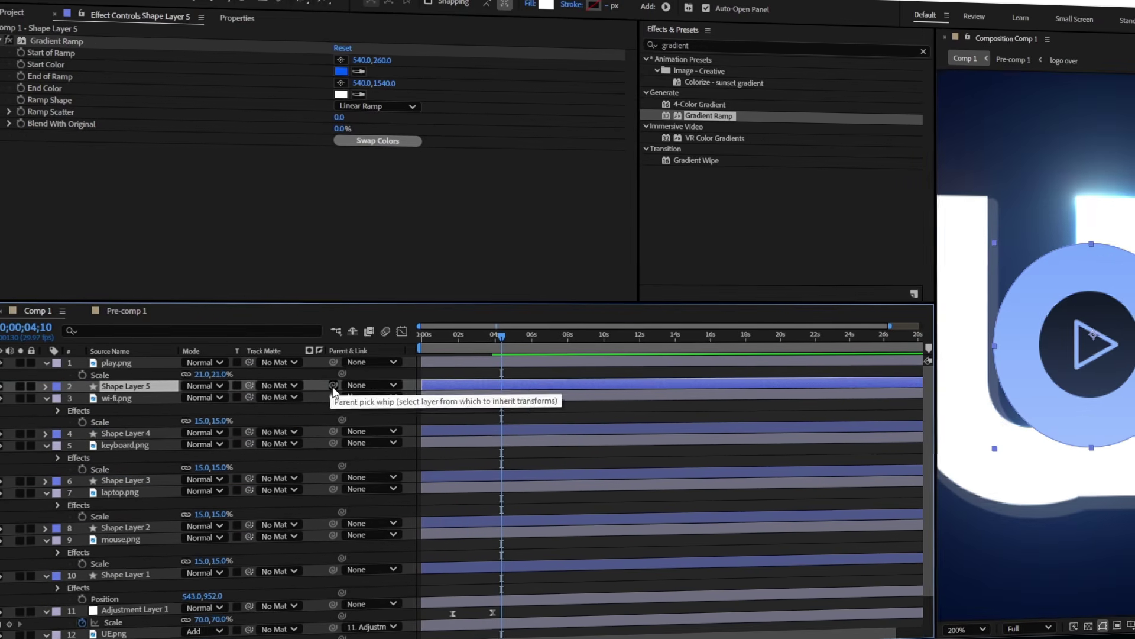
{"action": "left_click_drag", "start_coordinate": [331, 386], "coordinate": [122, 356]}
{"action": "left_click", "coordinate": [115, 397]}
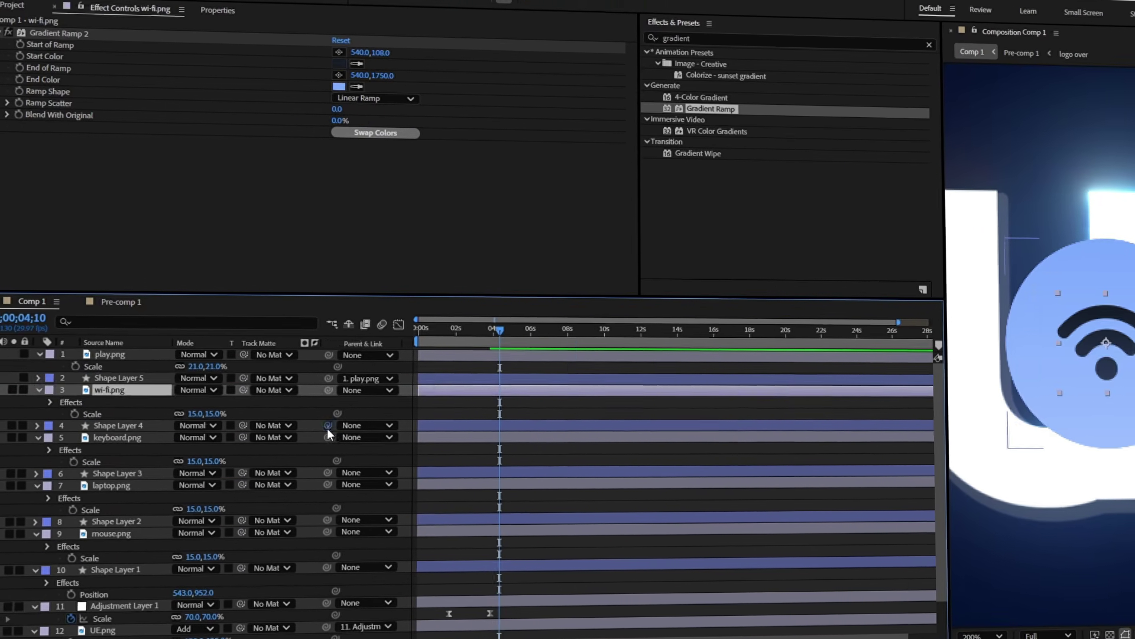
{"action": "left_click_drag", "start_coordinate": [333, 431], "coordinate": [113, 385]}
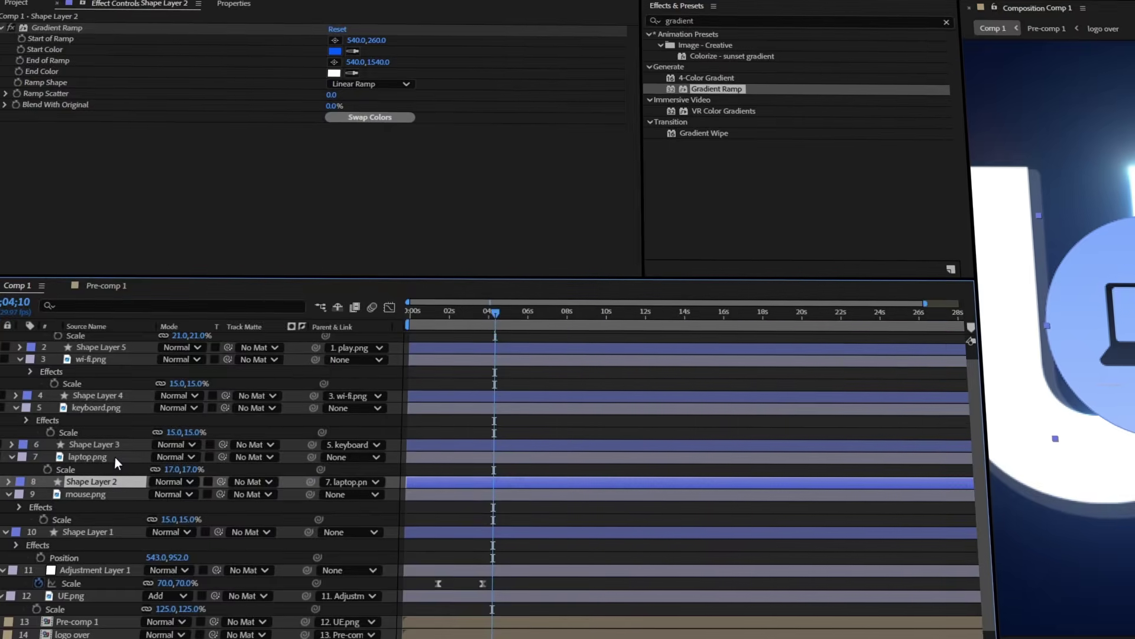
{"action": "left_click_drag", "start_coordinate": [306, 531], "coordinate": [102, 506]}
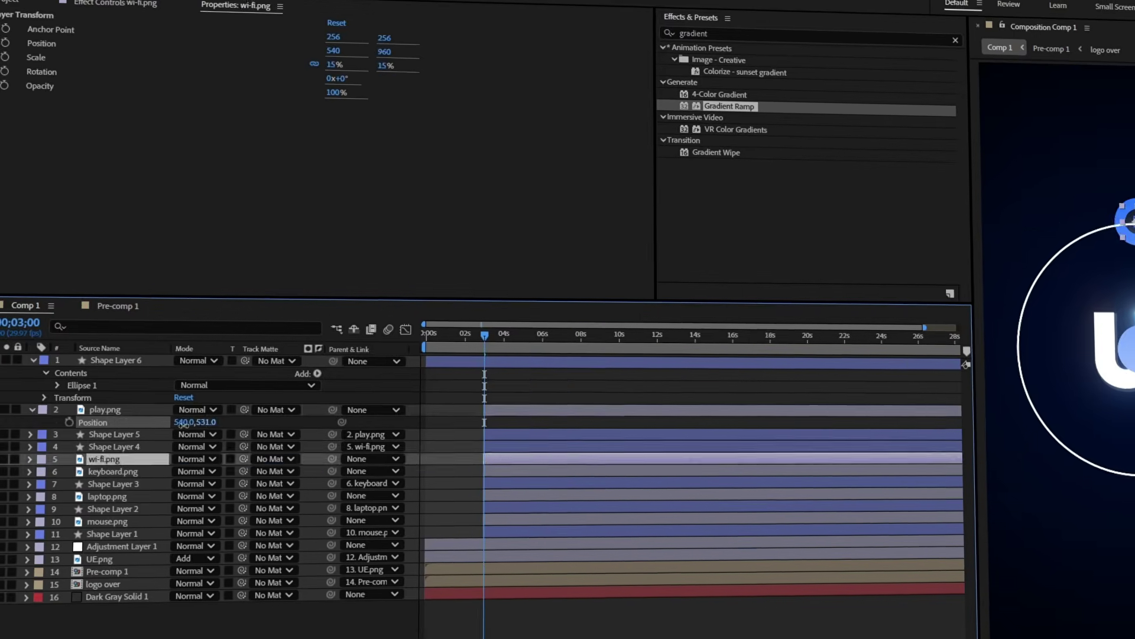
Position the icon layers around the white guide ring, with play.png at 301, 607 and wi-fi.png at 889, 749
{"action": "left_click", "coordinate": [96, 393]}
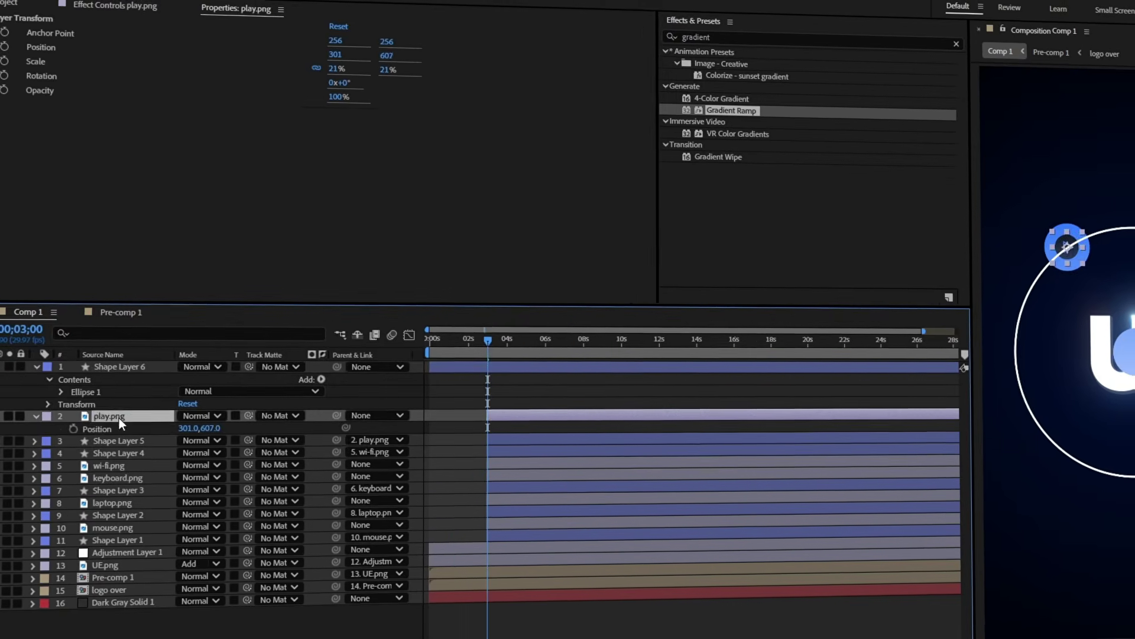
{"action": "left_click", "coordinate": [115, 430]}
{"action": "key", "text": "p"}
{"action": "left_click", "coordinate": [121, 482]}
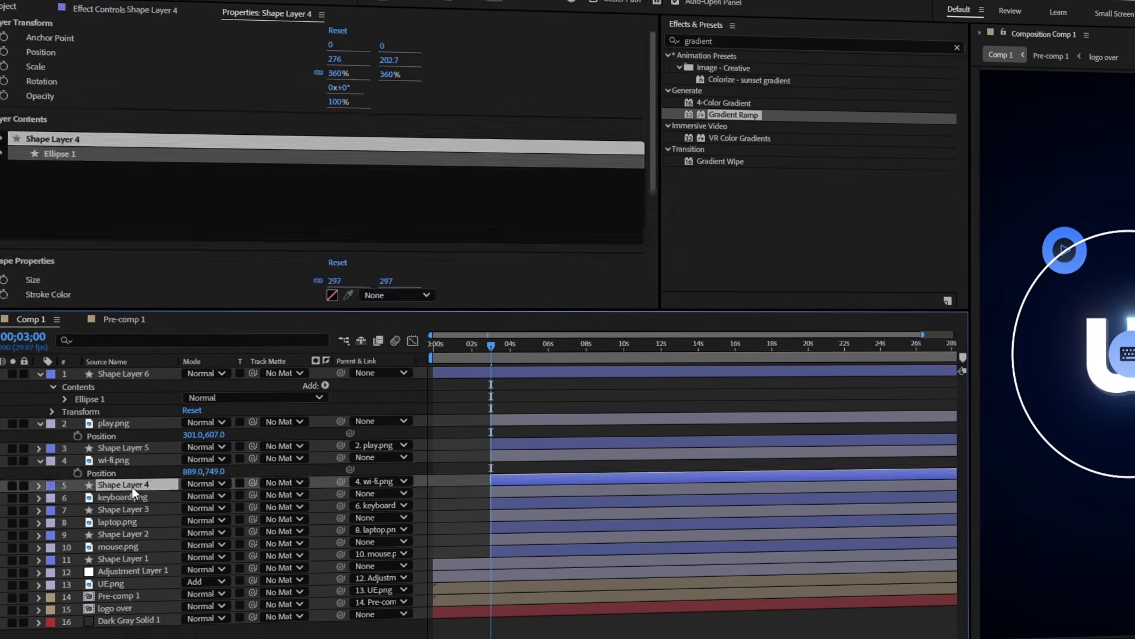
{"action": "left_click", "coordinate": [122, 495]}
{"action": "key", "text": "p"}
{"action": "left_click", "coordinate": [117, 534]}
{"action": "key", "text": "p"}
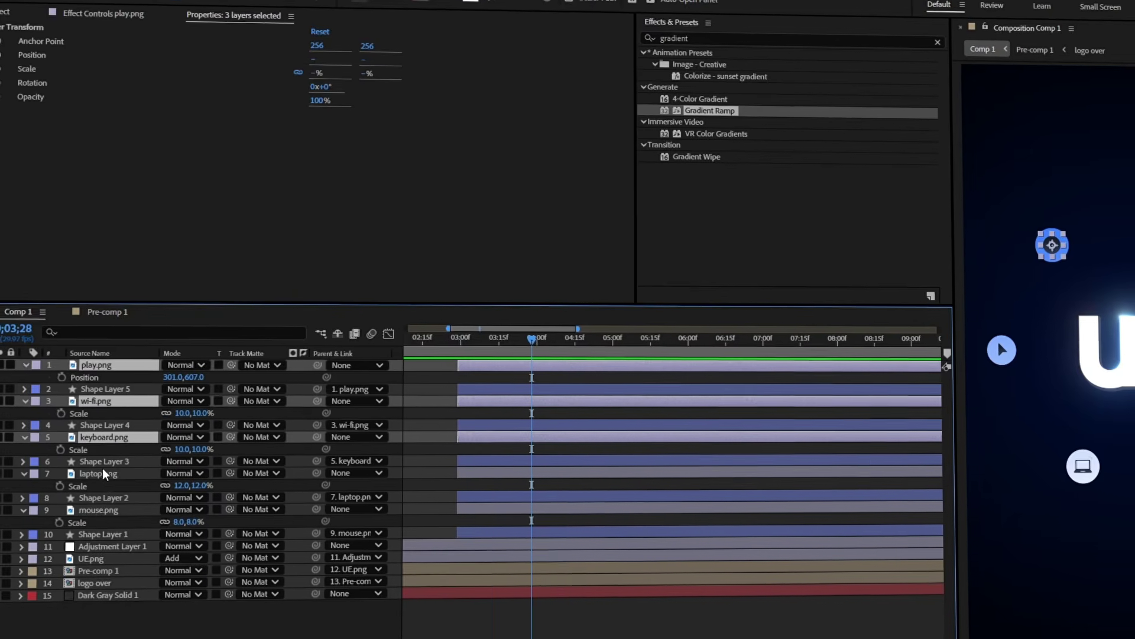
Keyframe the positions of all five icons at 3;28, and gather them at the logo's center at 2;29
{"action": "left_click", "coordinate": [102, 472], "text": "ctrl"}
{"action": "left_click", "coordinate": [98, 510], "text": "ctrl"}
{"action": "key", "text": "p"}
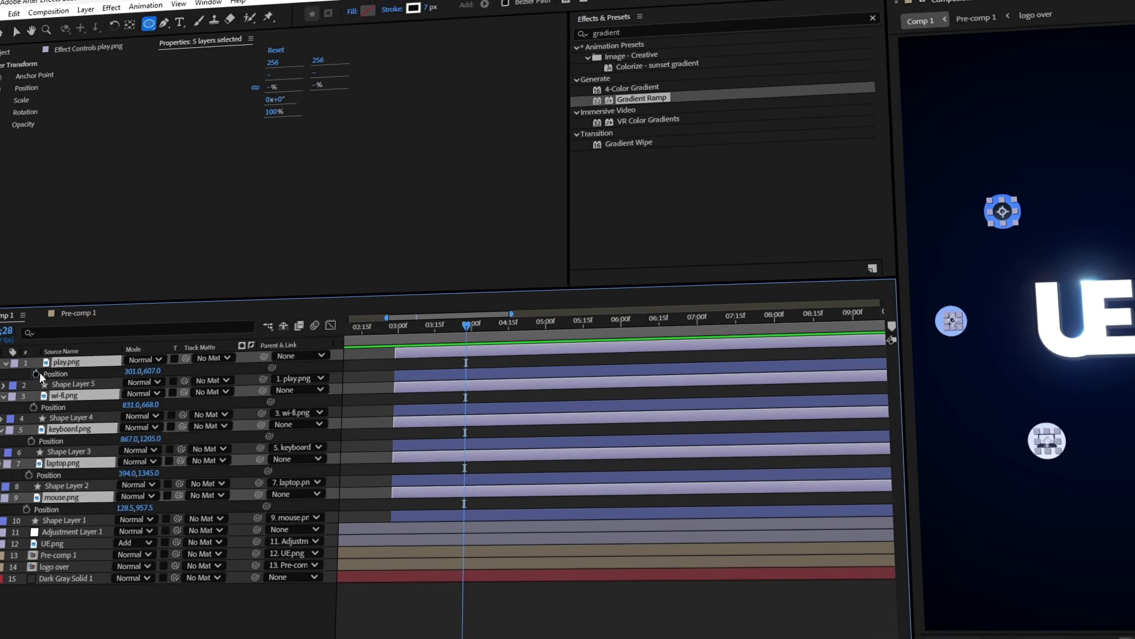
{"action": "left_click", "coordinate": [37, 373]}
{"action": "left_click", "coordinate": [388, 329]}
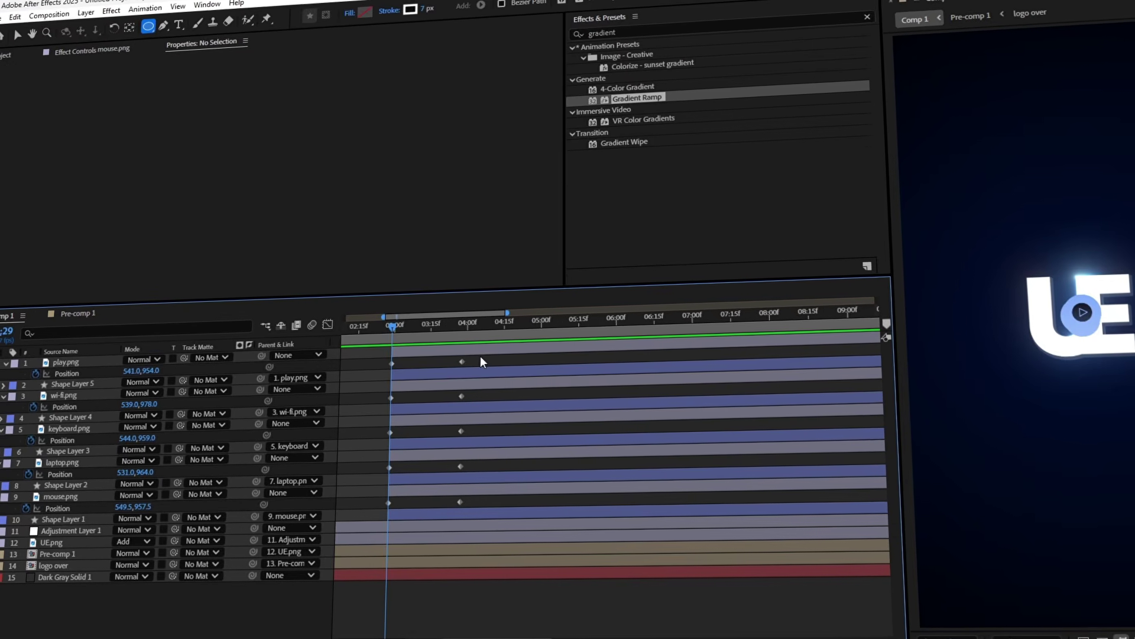
Select play.png's two Position keyframes and open them in the Graph Editor
{"action": "left_click_drag", "start_coordinate": [480, 356], "coordinate": [376, 368]}
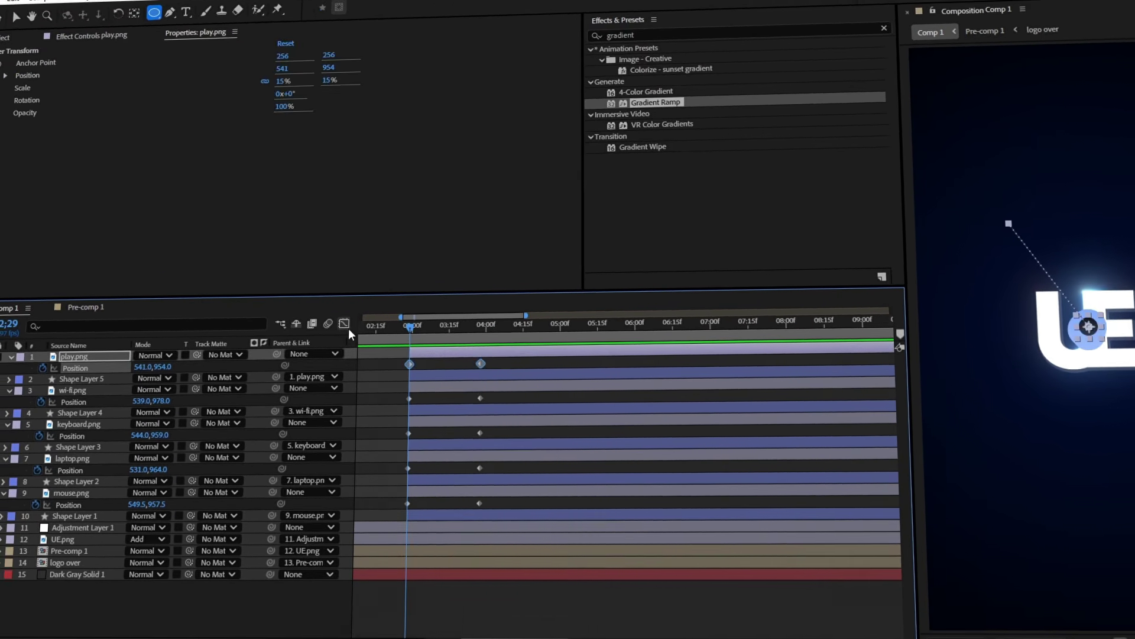
{"action": "left_click", "coordinate": [344, 324]}
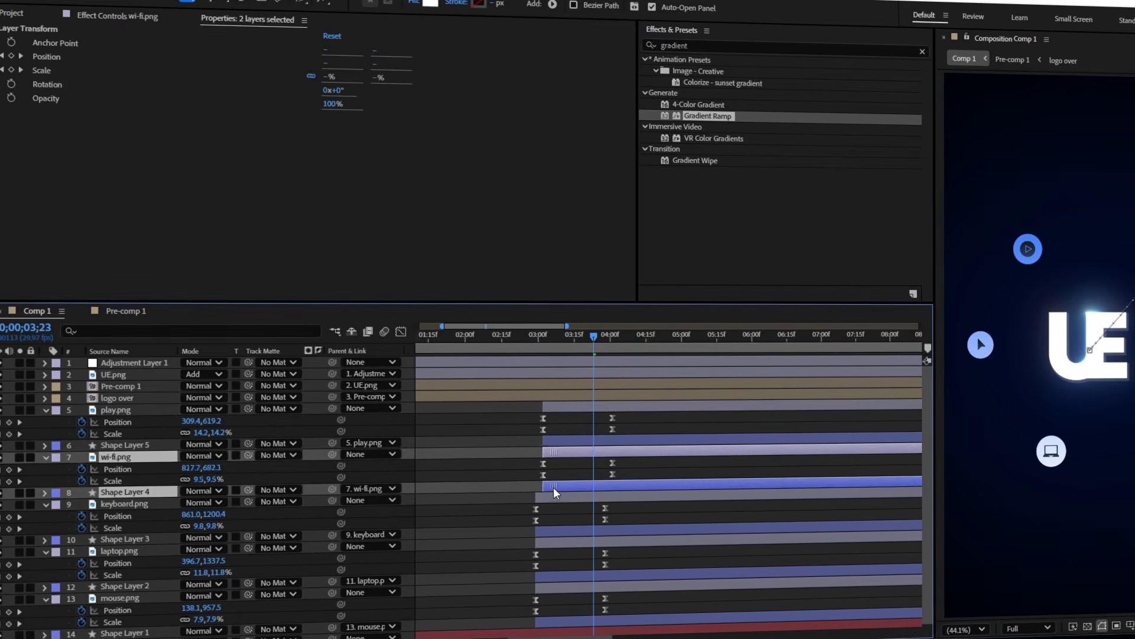
Stagger the icon and circle layer pairs for wi-fi, keyboard, laptop and mouse so each pair starts slightly after the previous one
{"action": "double_click", "coordinate": [553, 495]}
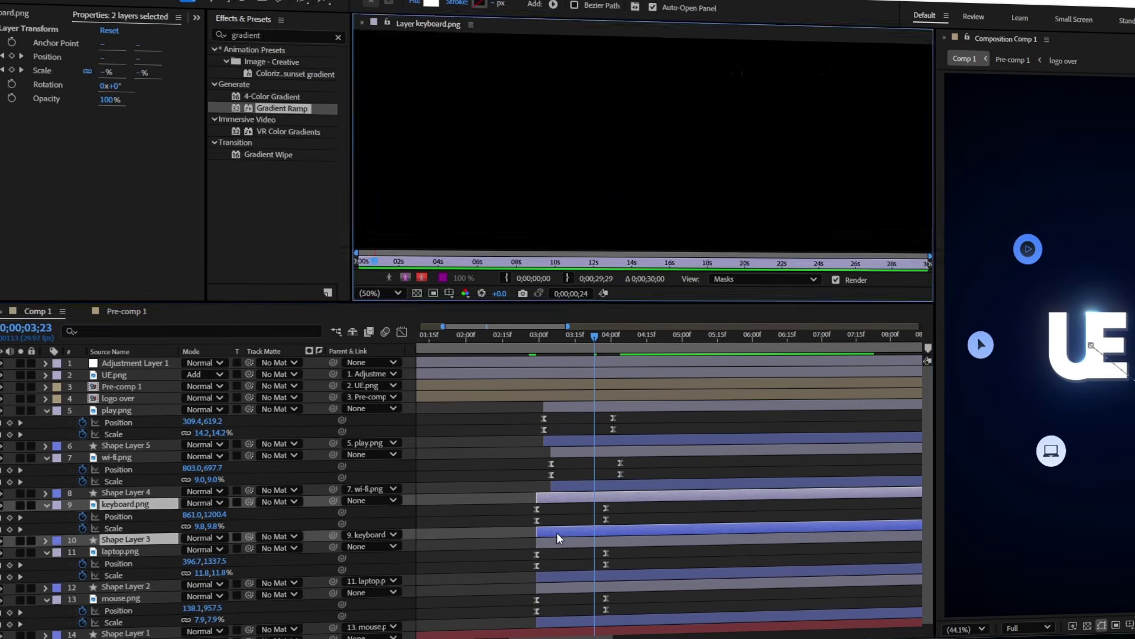
{"action": "left_click_drag", "start_coordinate": [557, 537], "coordinate": [577, 537]}
{"action": "left_click", "coordinate": [547, 567]}
{"action": "left_click_drag", "start_coordinate": [579, 577], "coordinate": [575, 576]}
{"action": "left_click", "coordinate": [546, 596]}
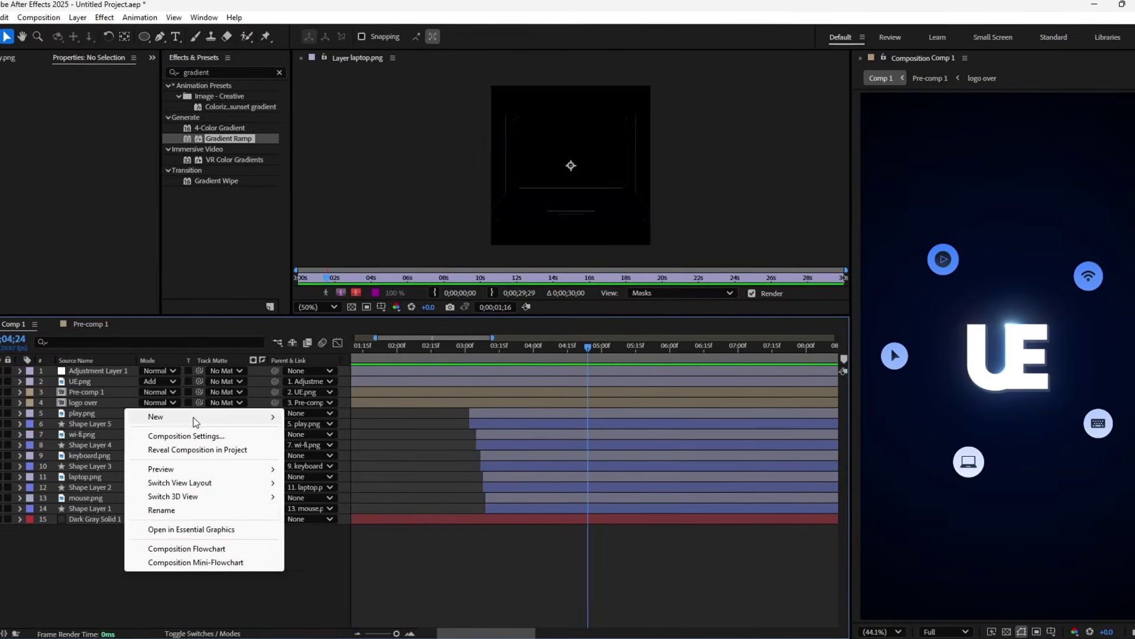
Add an adjustment layer above play.png and chain-parent the icons from mouse.png up through play.png to it
{"action": "mouse_move", "coordinate": [195, 421]}
{"action": "left_click", "coordinate": [331, 518]}
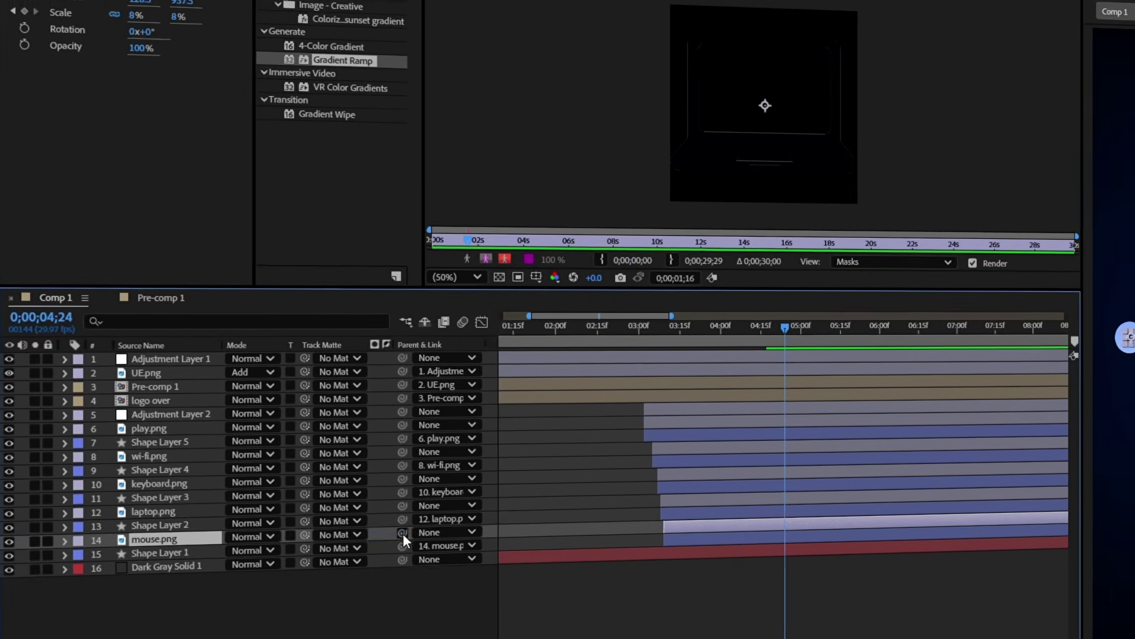
{"action": "left_click_drag", "start_coordinate": [403, 533], "coordinate": [180, 510]}
{"action": "left_click_drag", "start_coordinate": [402, 506], "coordinate": [215, 455]}
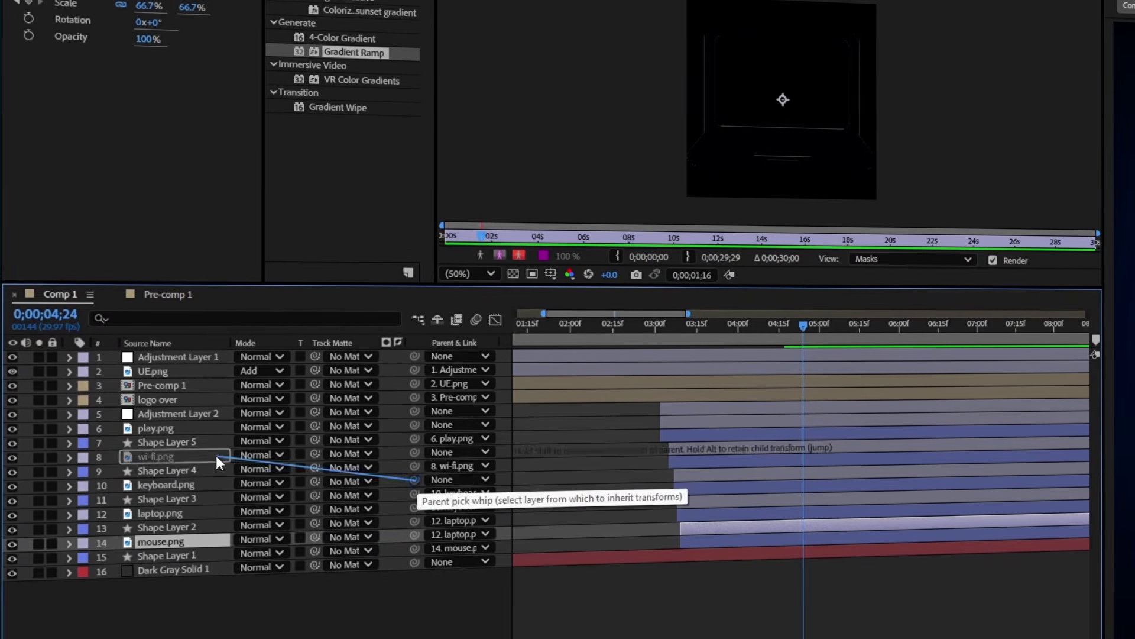
{"action": "left_click_drag", "start_coordinate": [416, 451], "coordinate": [156, 428]}
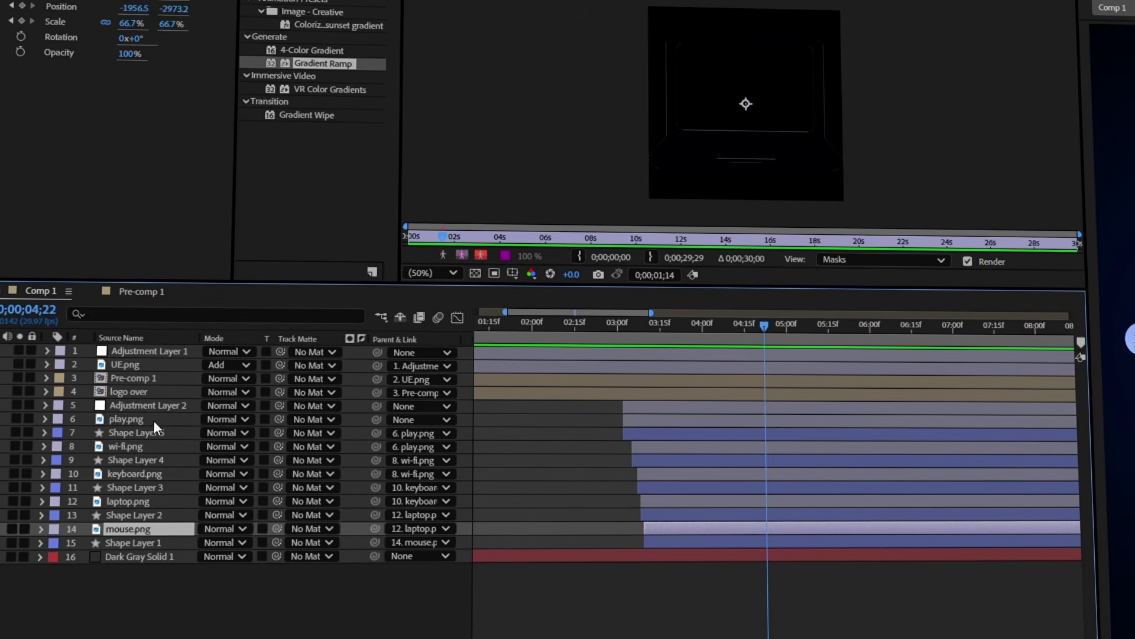
{"action": "left_click", "coordinate": [151, 420]}
{"action": "left_click_drag", "start_coordinate": [391, 421], "coordinate": [142, 402]}
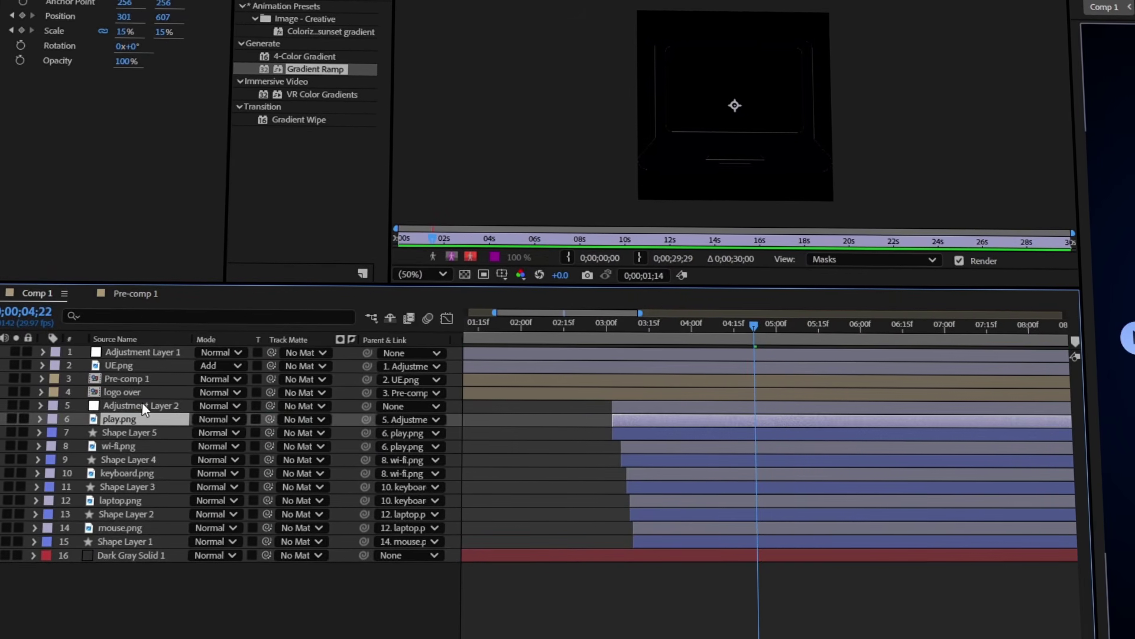
Keyframe Adjustment Layer 2's Rotation from 0° to 2x+120° at 5;14 so the icons orbit the logo
{"action": "key", "text": "r"}
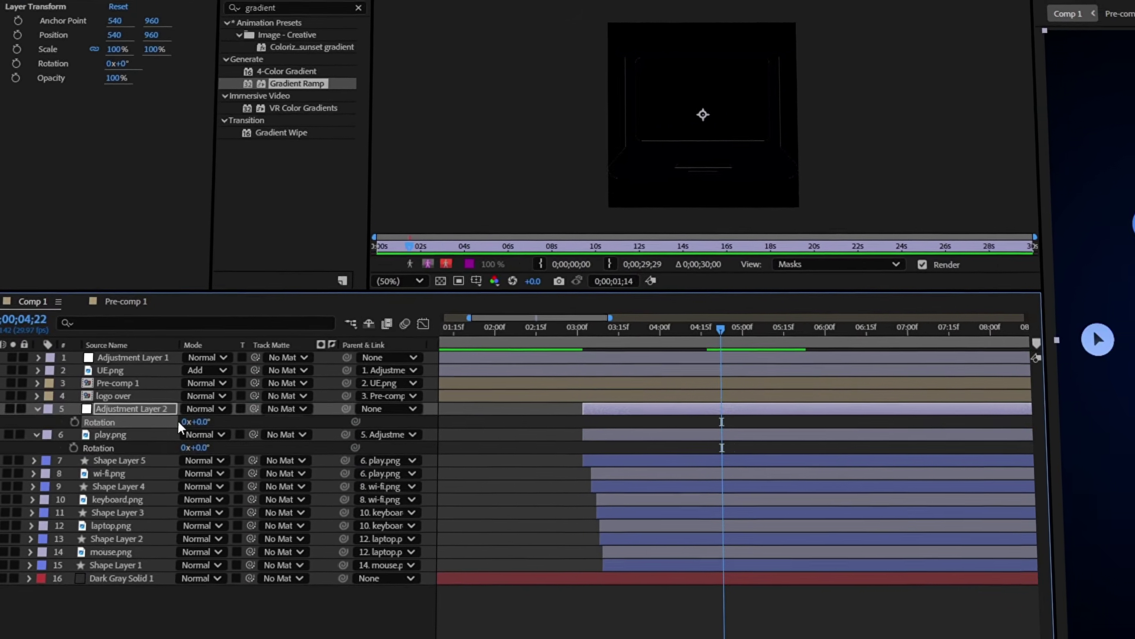
{"action": "left_click", "coordinate": [78, 420]}
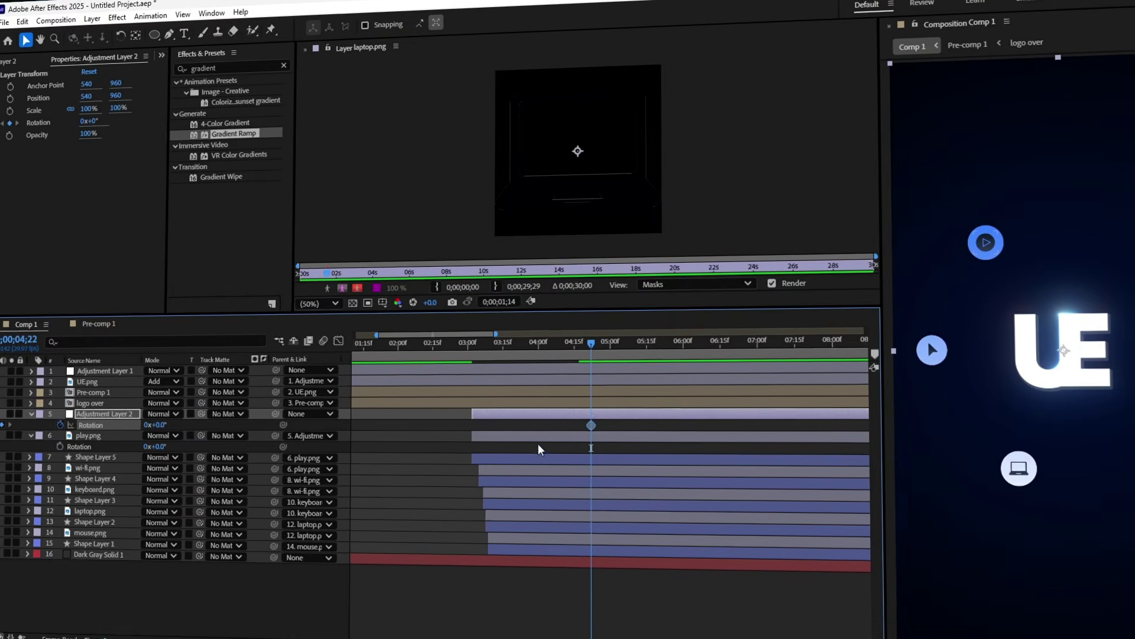
{"action": "left_click", "coordinate": [538, 443]}
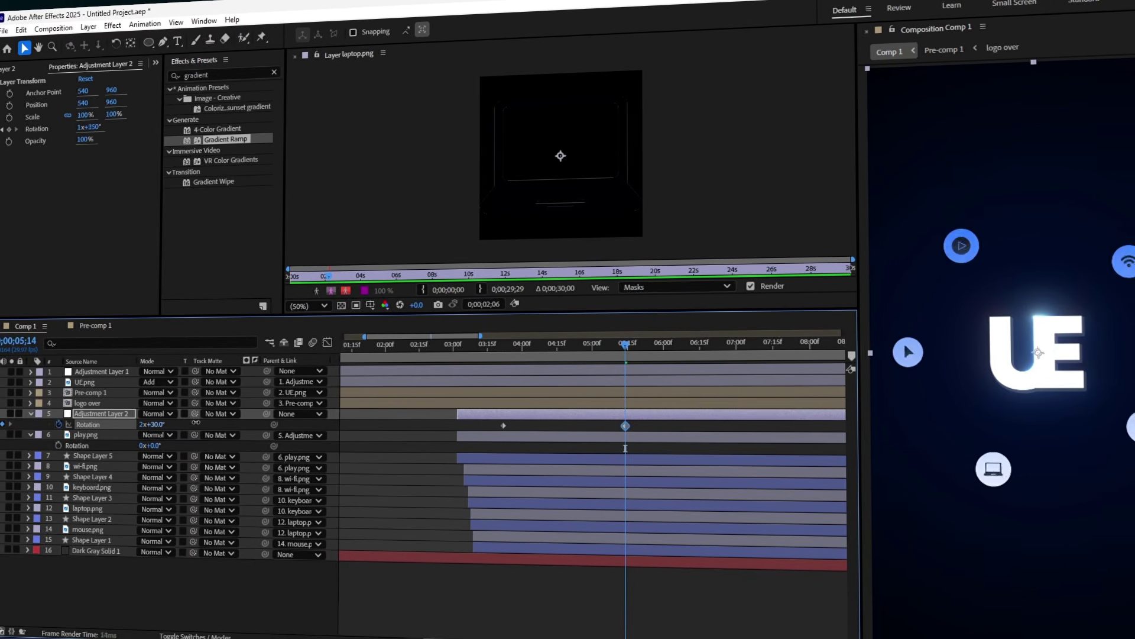
Easy Ease both Rotation keyframes of Adjustment Layer 2 and reshape the speed graph to peak just before the second keyframe
{"action": "left_click", "coordinate": [500, 426], "text": "shift"}
{"action": "key", "text": "shift+F3"}
{"action": "key", "text": "F9"}
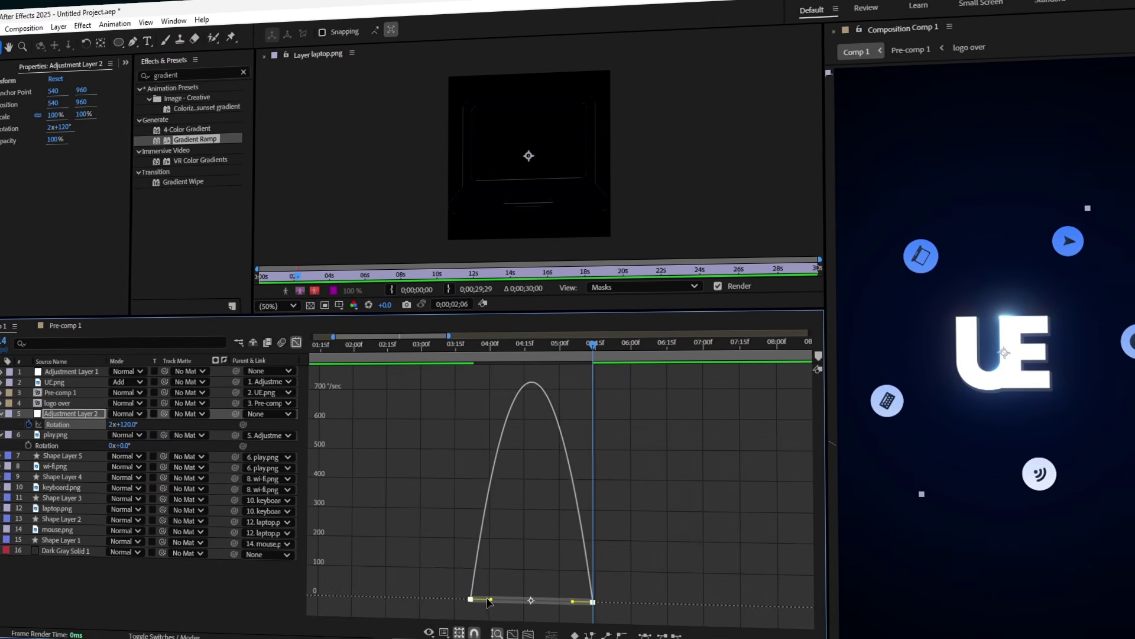
{"action": "left_click_drag", "start_coordinate": [521, 597], "coordinate": [530, 599]}
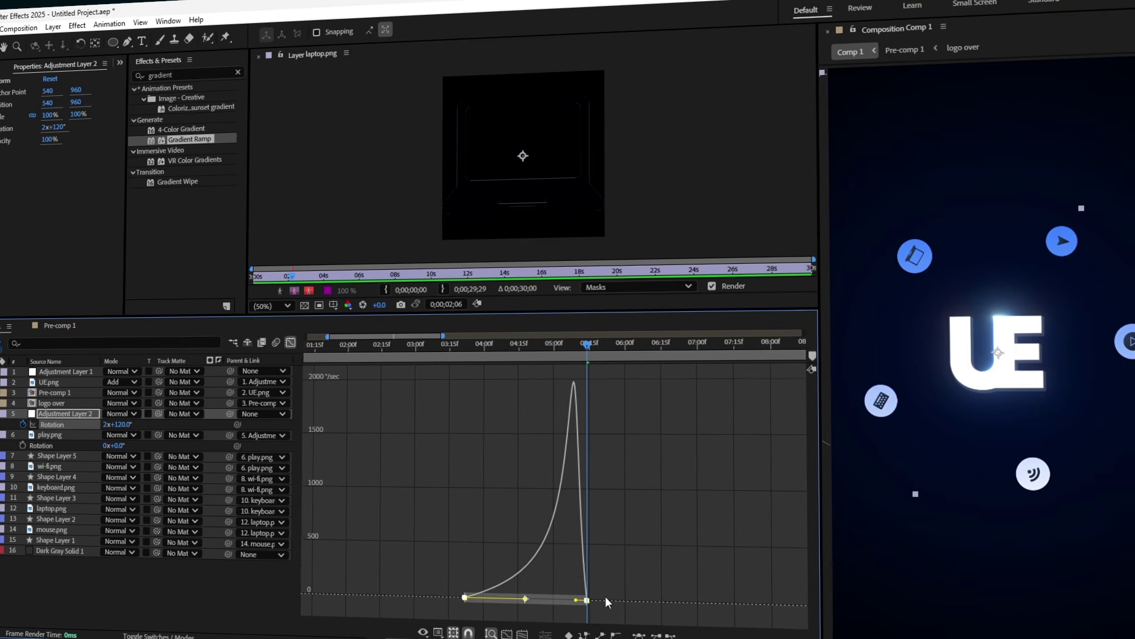
{"action": "key", "text": "shift+F3"}
Add a shape layer starting at 5;09 with a thin white-stroked circle around the logo, scaled to 85% to run through the icons
{"action": "right_click", "coordinate": [425, 421]}
{"action": "mouse_move", "coordinate": [545, 428]}
{"action": "left_click", "coordinate": [628, 522]}
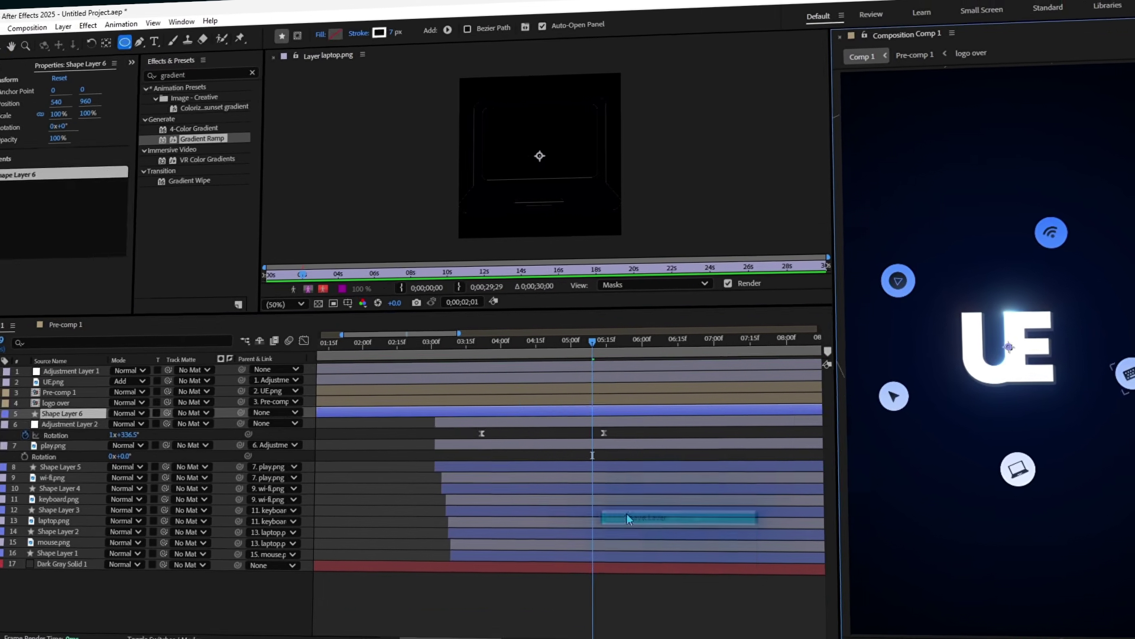
{"action": "key", "text": "alt+bracketleft"}
{"action": "left_click_drag", "start_coordinate": [858, 201], "coordinate": [976, 312]}
{"action": "key", "text": "s"}
{"action": "left_click_drag", "start_coordinate": [146, 418], "coordinate": [135, 418]}
Add Trim Paths to the circle, set End to 0%, and keyframe Start from 0% at 5;09 to 100% at 5;17
{"action": "left_click", "coordinate": [250, 417]}
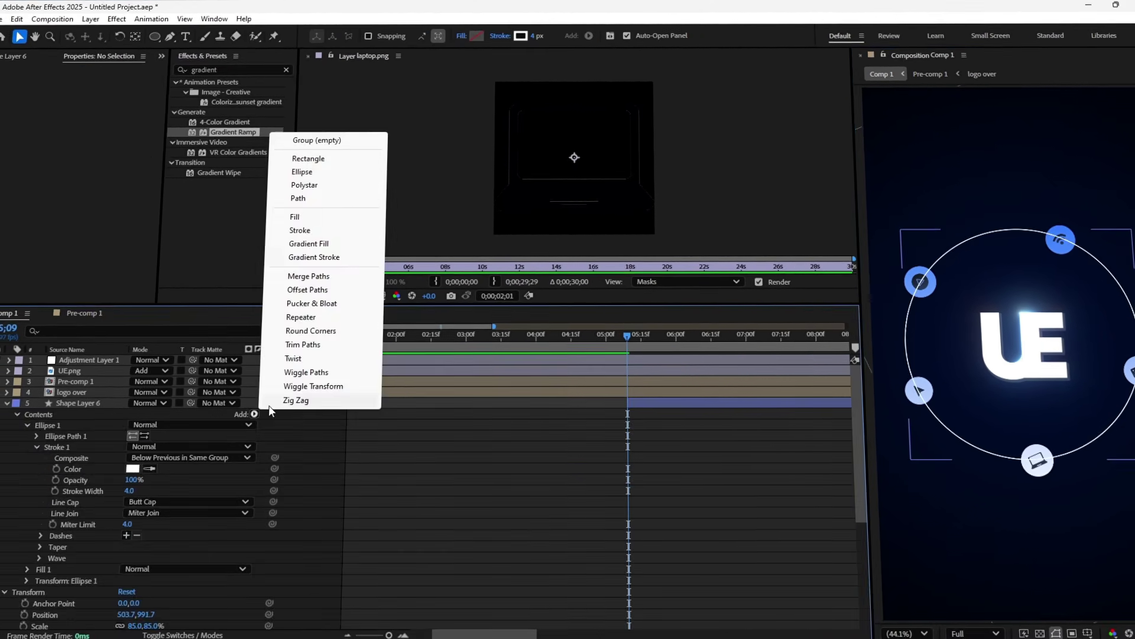
{"action": "left_click", "coordinate": [303, 344]}
{"action": "scroll", "coordinate": [116, 544], "scroll_direction": "down", "scroll_amount": 2}
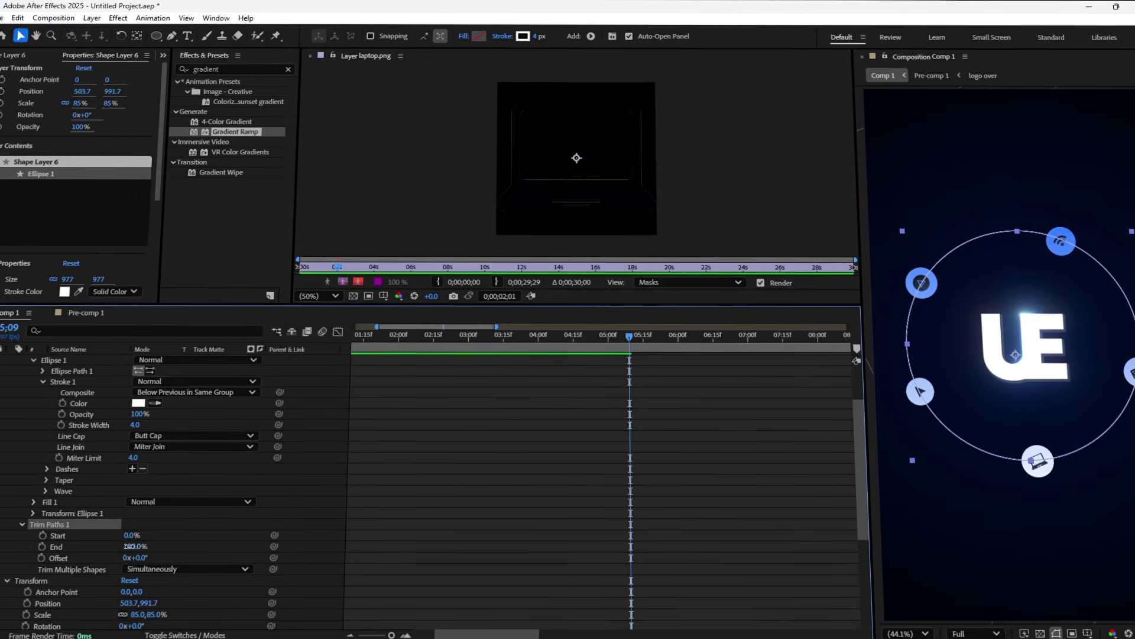
{"action": "left_click", "coordinate": [45, 536]}
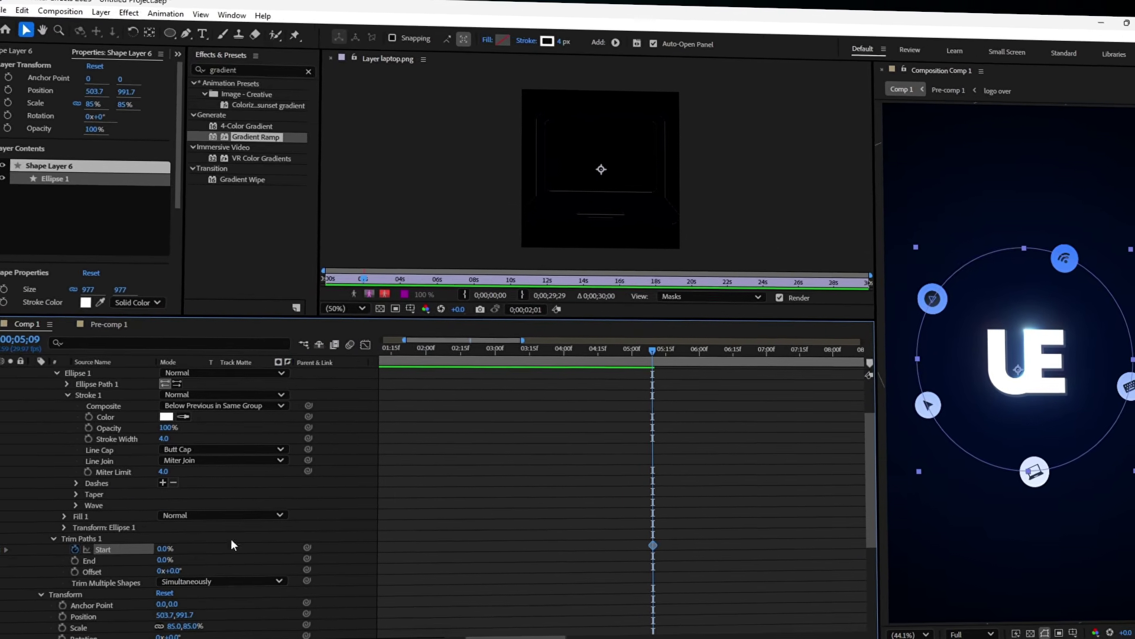
{"action": "left_click", "coordinate": [652, 337]}
{"action": "left_click_drag", "start_coordinate": [678, 357], "coordinate": [675, 356]}
{"action": "left_click_drag", "start_coordinate": [171, 584], "coordinate": [196, 583]}
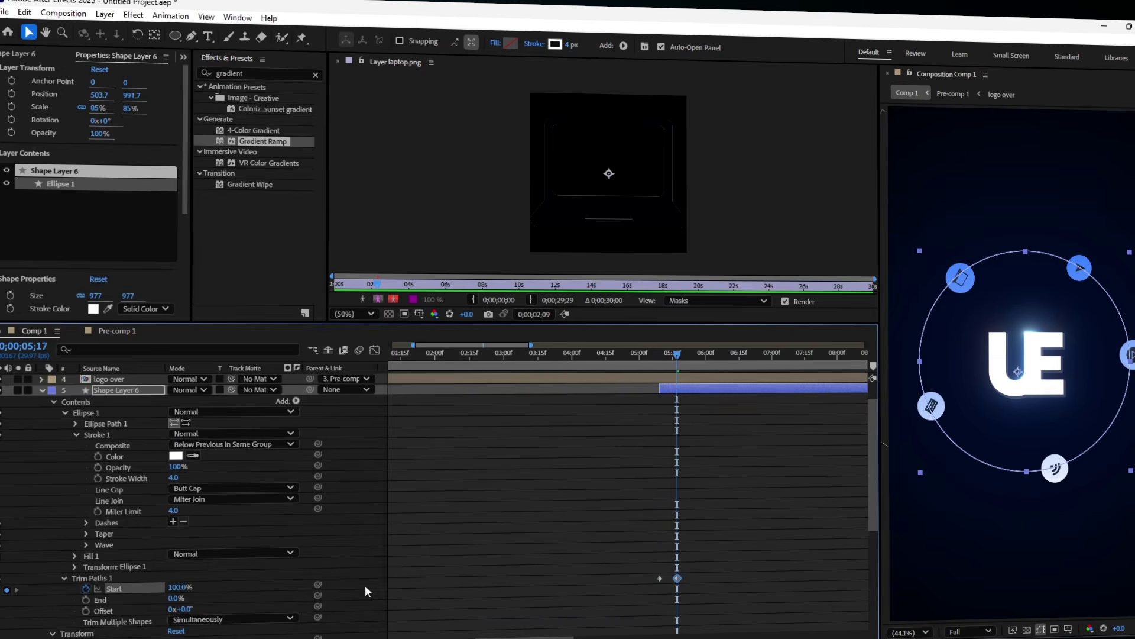
Pre-compose Adjustment Layer 2 and all icon and icon-circle layers as Pre-comp 2, moving all attributes into it
{"action": "scroll", "coordinate": [665, 412], "scroll_direction": "down", "scroll_amount": 5}
{"action": "left_click_drag", "start_coordinate": [666, 412], "coordinate": [490, 620]}
{"action": "right_click", "coordinate": [491, 619]}
{"action": "left_click", "coordinate": [544, 534]}
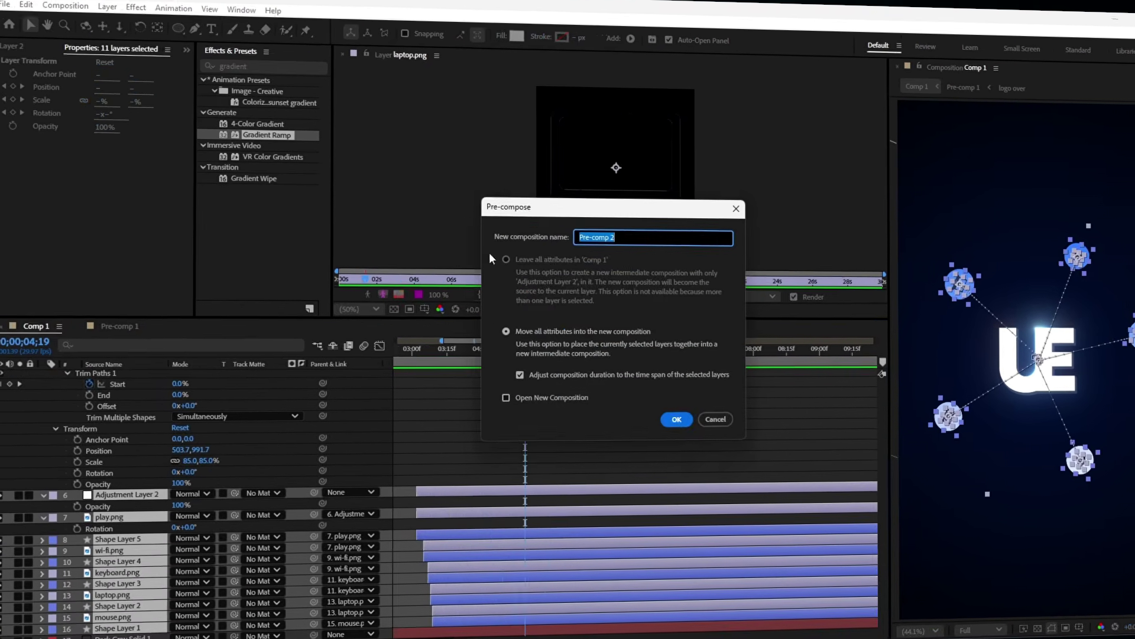
{"action": "left_click", "coordinate": [685, 413]}
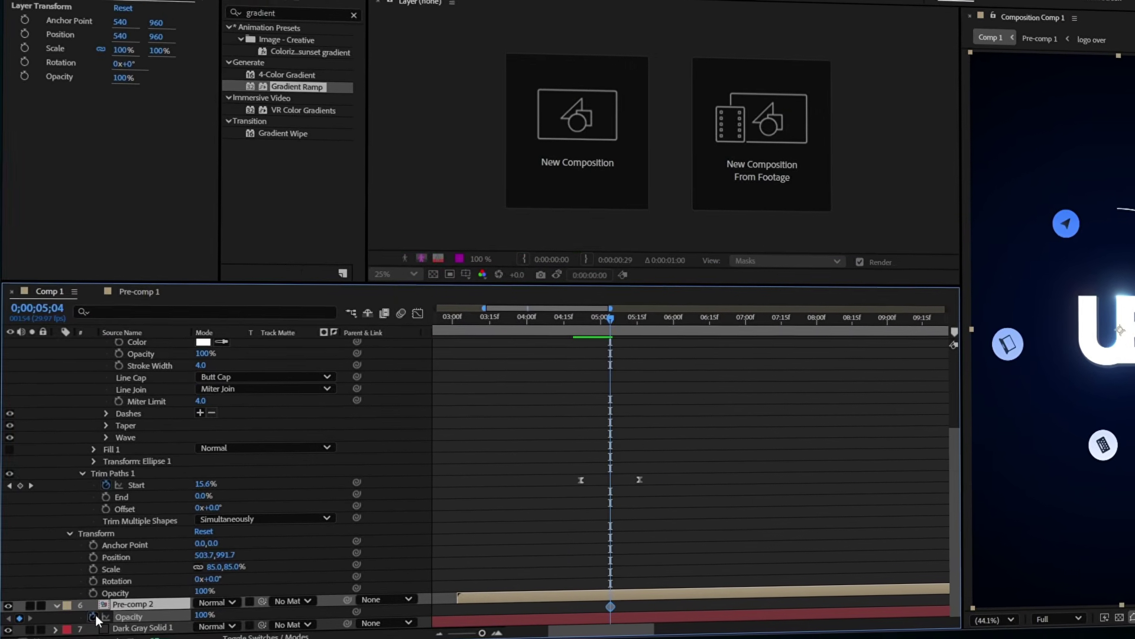
Fade Pre-comp 2's Opacity from 100% to 0%, and animate Shape Layer 6's Scale from 85% to 65%
{"action": "left_click", "coordinate": [632, 316]}
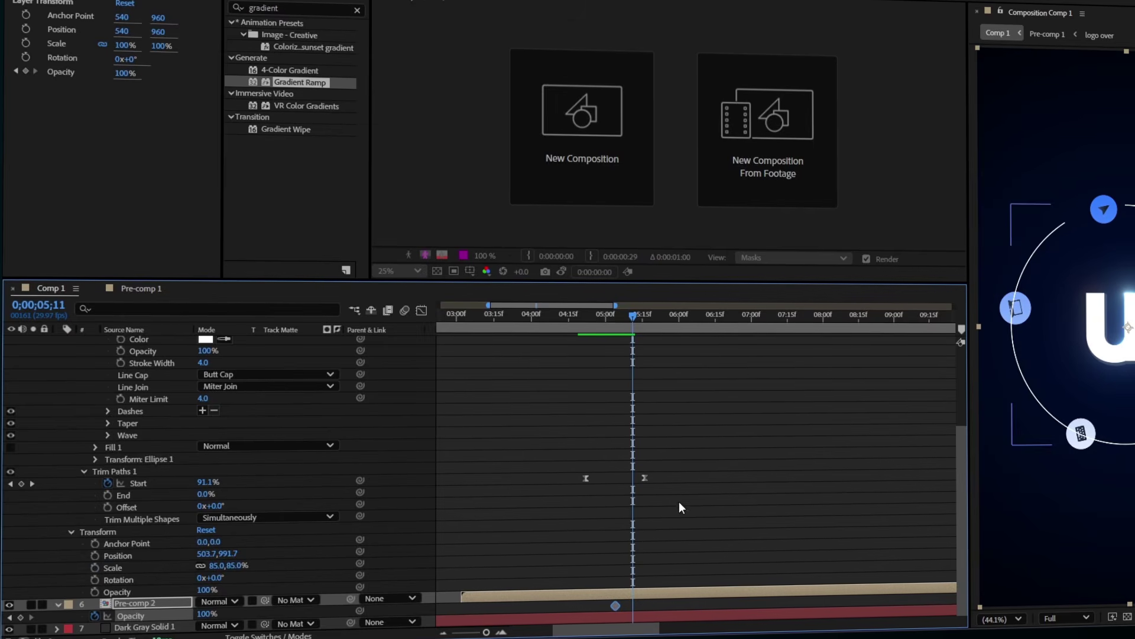
{"action": "left_click_drag", "start_coordinate": [633, 316], "coordinate": [551, 362]}
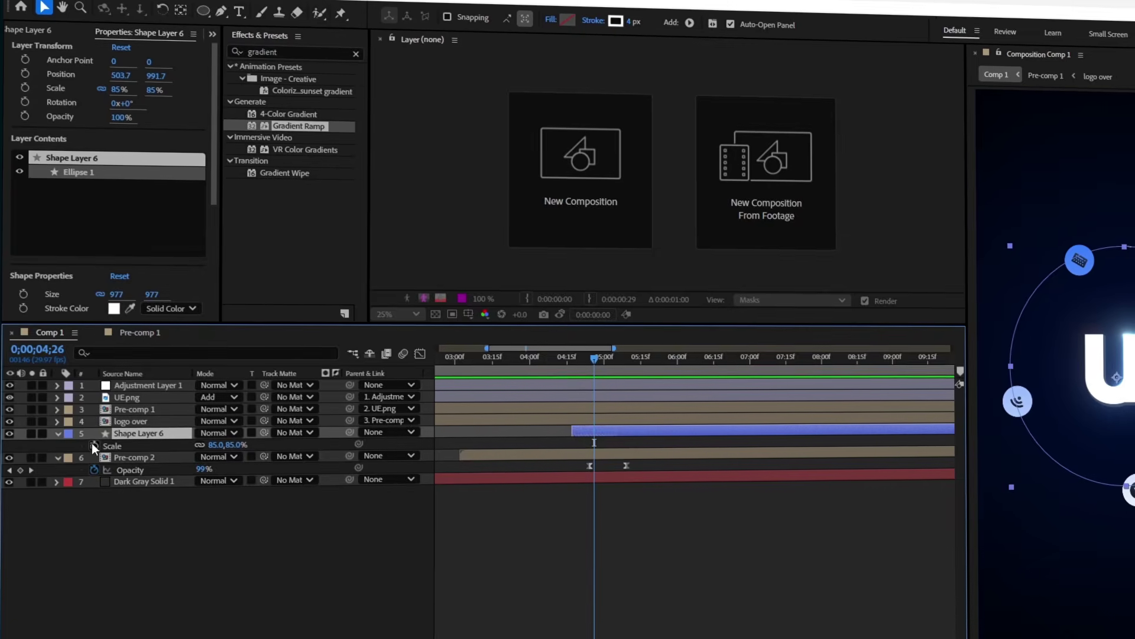
{"action": "left_click", "coordinate": [92, 443]}
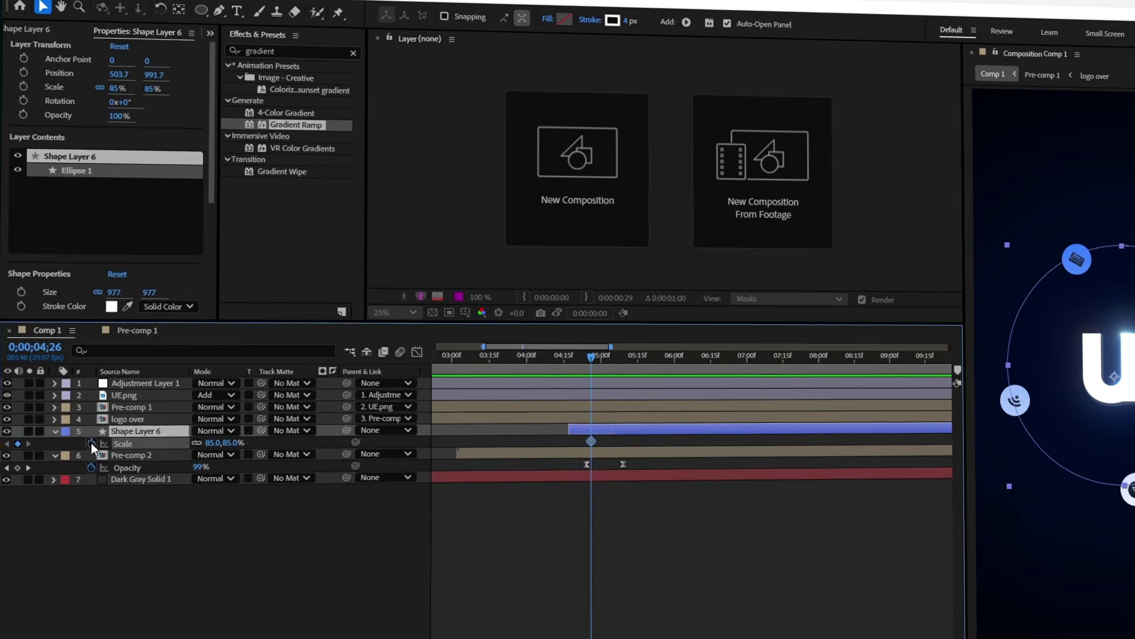
{"action": "left_click_drag", "start_coordinate": [591, 355], "coordinate": [641, 349]}
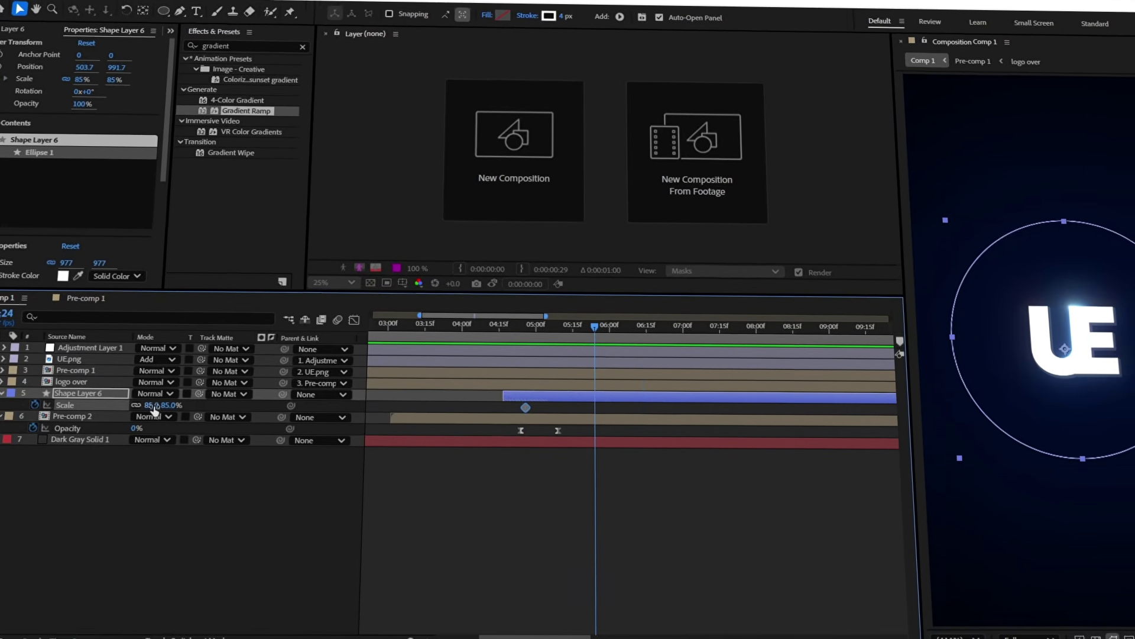
{"action": "left_click_drag", "start_coordinate": [198, 431], "coordinate": [186, 431]}
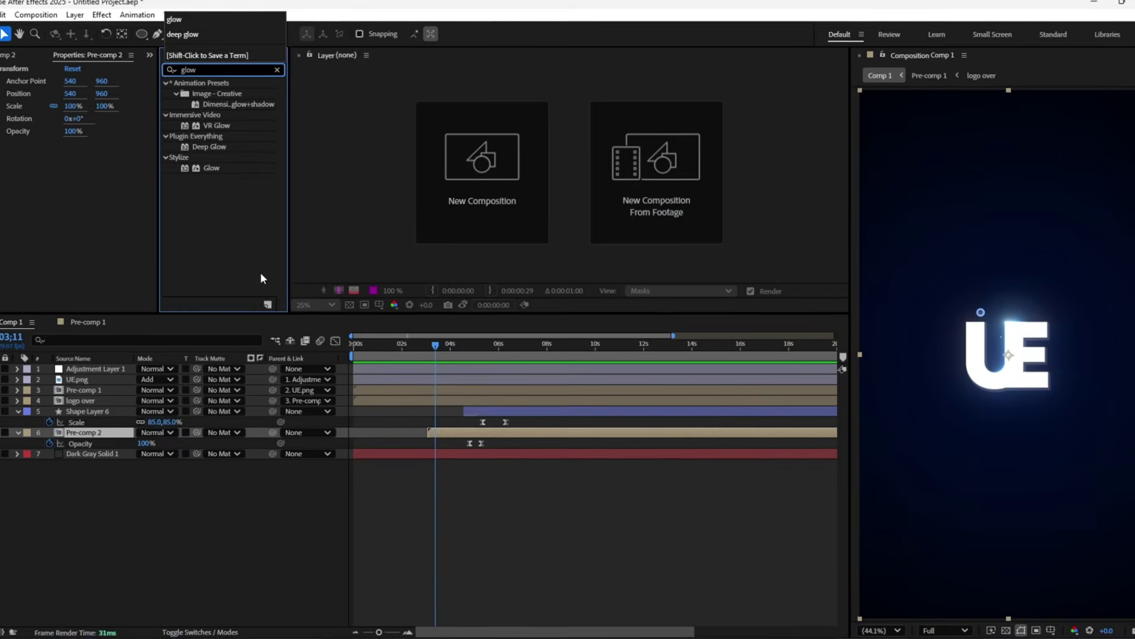
Apply Deep Glow to Pre-comp 2 and Shape Layer 6, lowering each Exposure, with 0.30 on Shape Layer 6
{"action": "double_click", "coordinate": [200, 147]}
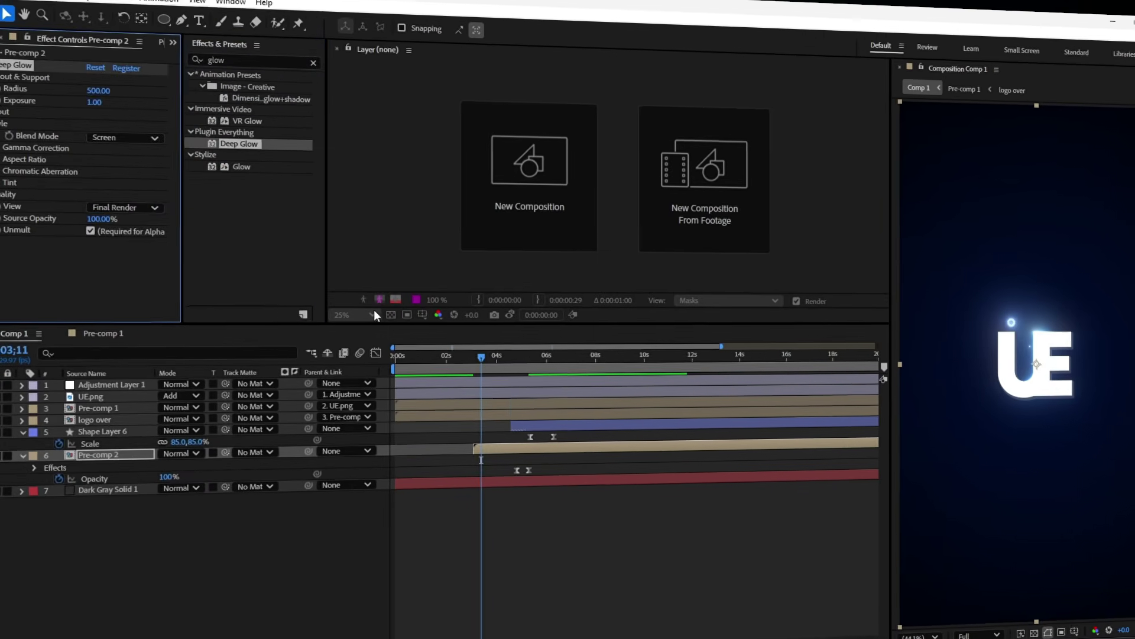
{"action": "left_click", "coordinate": [95, 102]}
{"action": "type", "text": "0."}
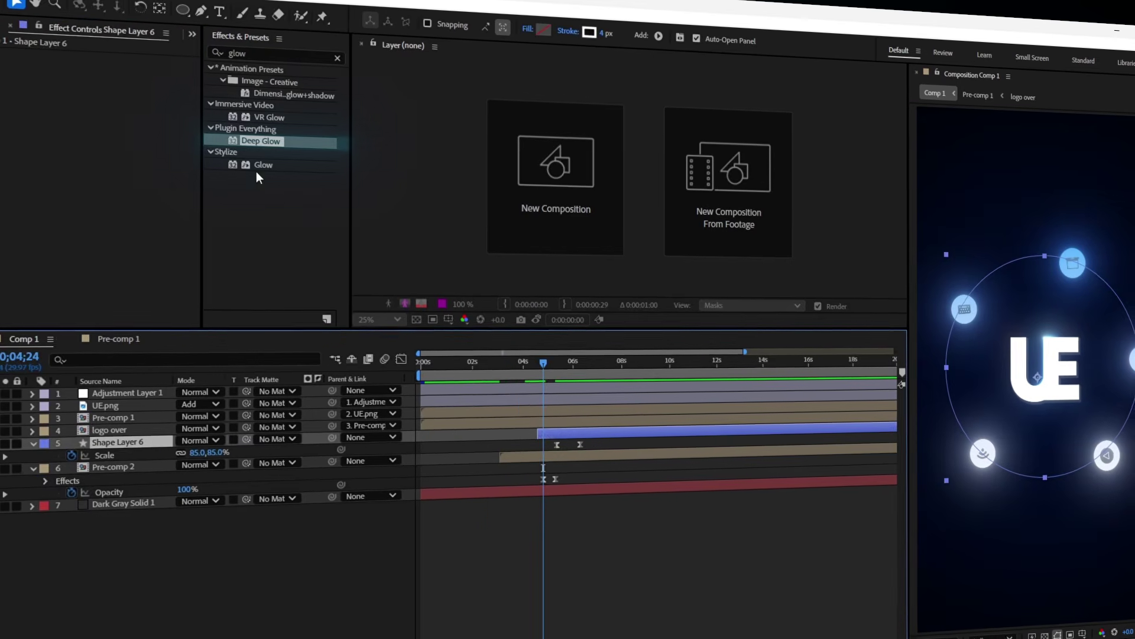
{"action": "double_click", "coordinate": [251, 142]}
{"action": "left_click", "coordinate": [101, 103]}
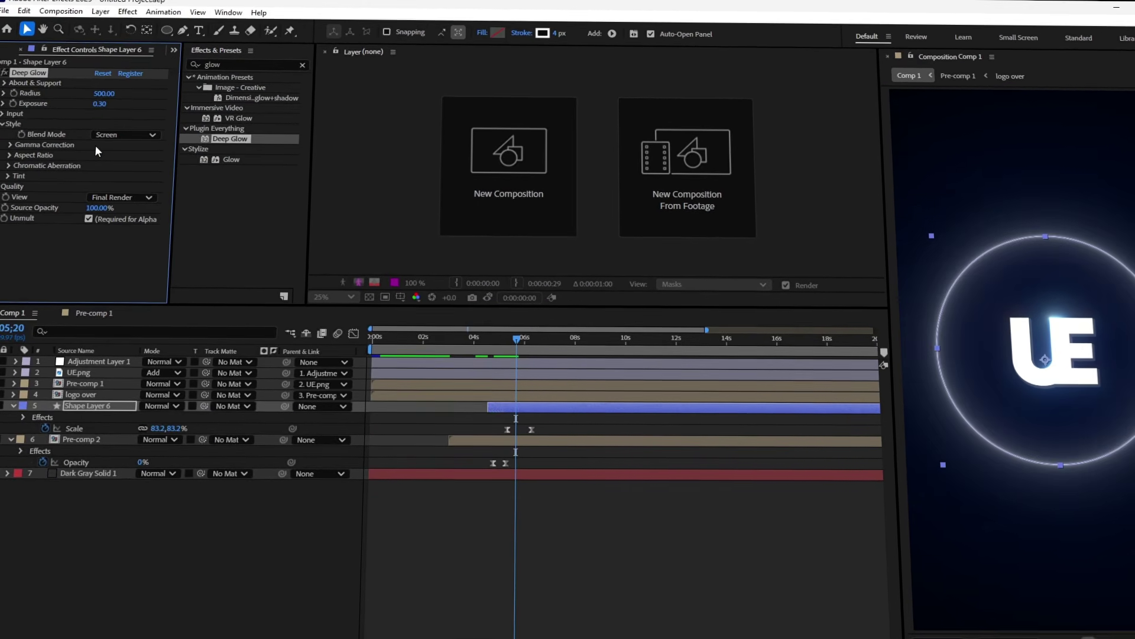
Add a shape layer with a black-filled, strokeless circle inside the ring around the logo, and set its blending mode to Add
{"action": "right_click", "coordinate": [95, 568]}
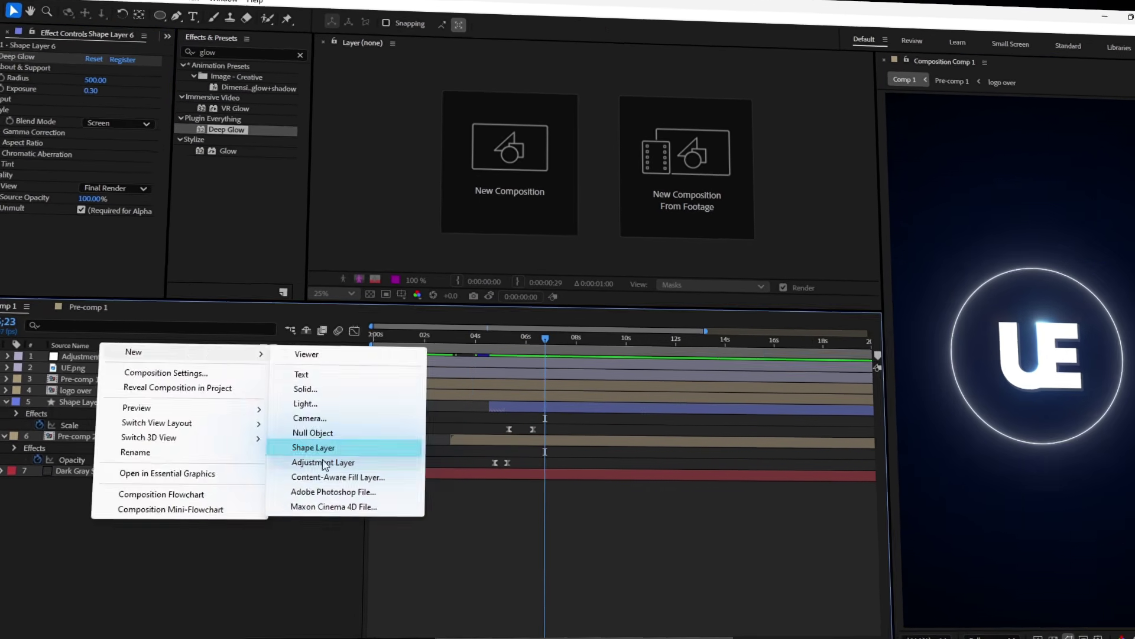
{"action": "left_click", "coordinate": [389, 441]}
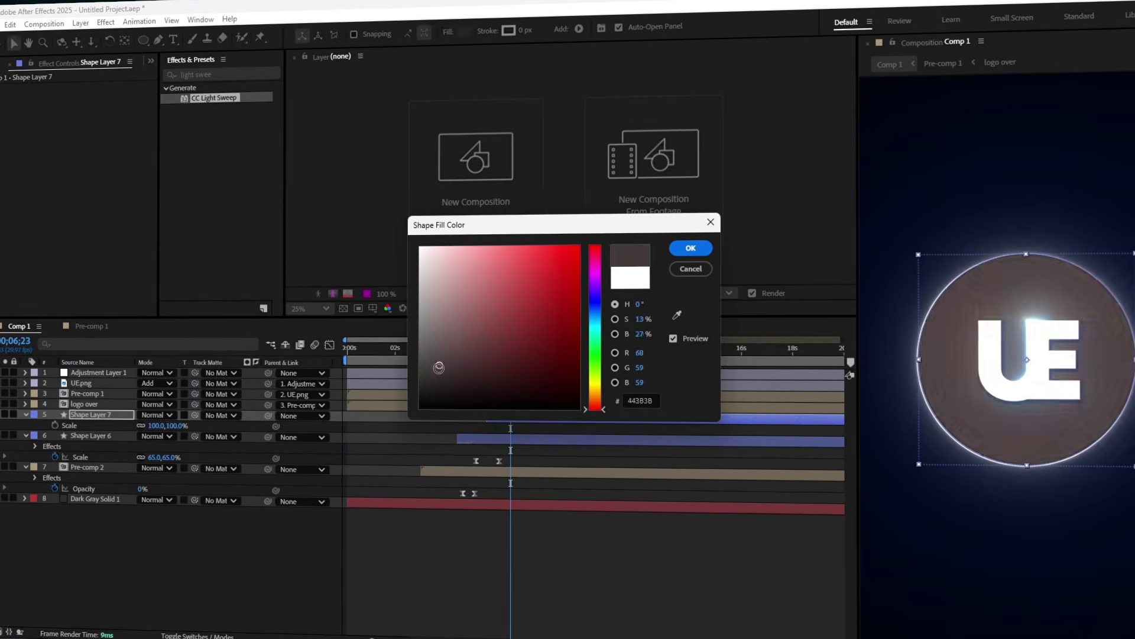
{"action": "left_click", "coordinate": [679, 251]}
{"action": "left_click", "coordinate": [158, 414]}
{"action": "left_click", "coordinate": [198, 222]}
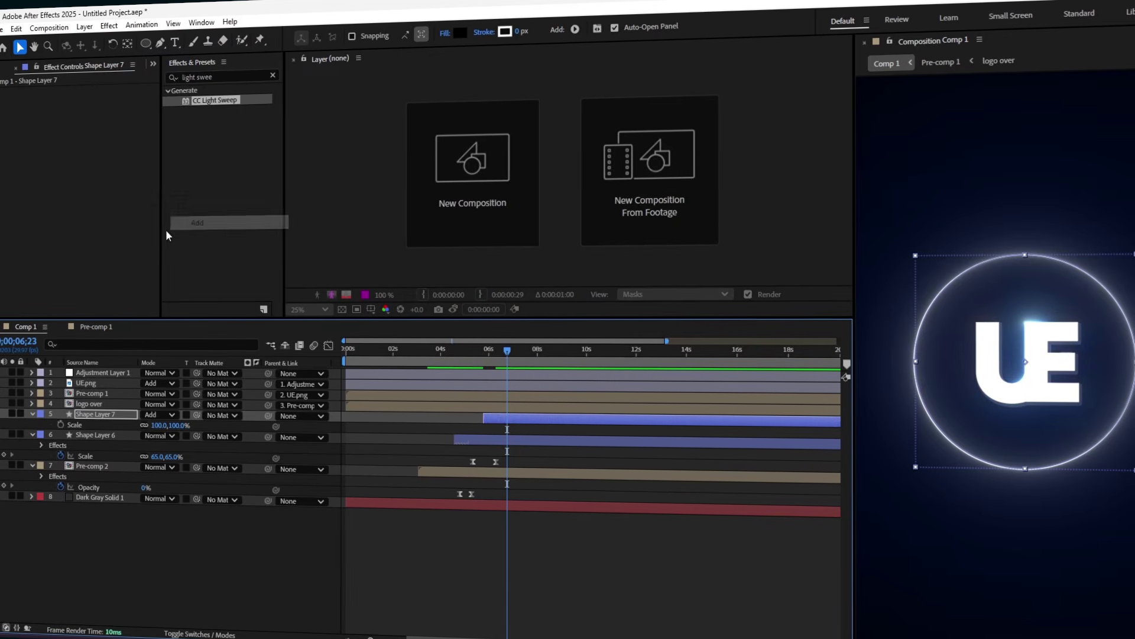
Apply CC Light Sweep to Shape Layer 7 with direction 33°, width 108 and edge intensity 70, keyframing Center from -124,958 to 1246,958
{"action": "left_click_drag", "start_coordinate": [208, 98], "coordinate": [88, 148]}
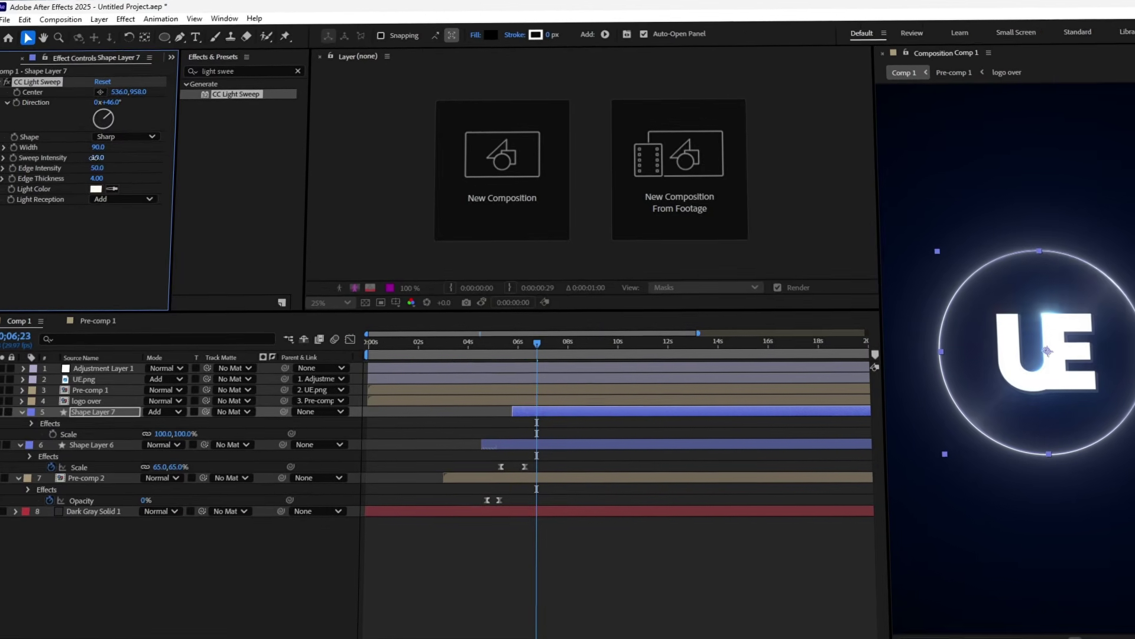
{"action": "left_click", "coordinate": [510, 333]}
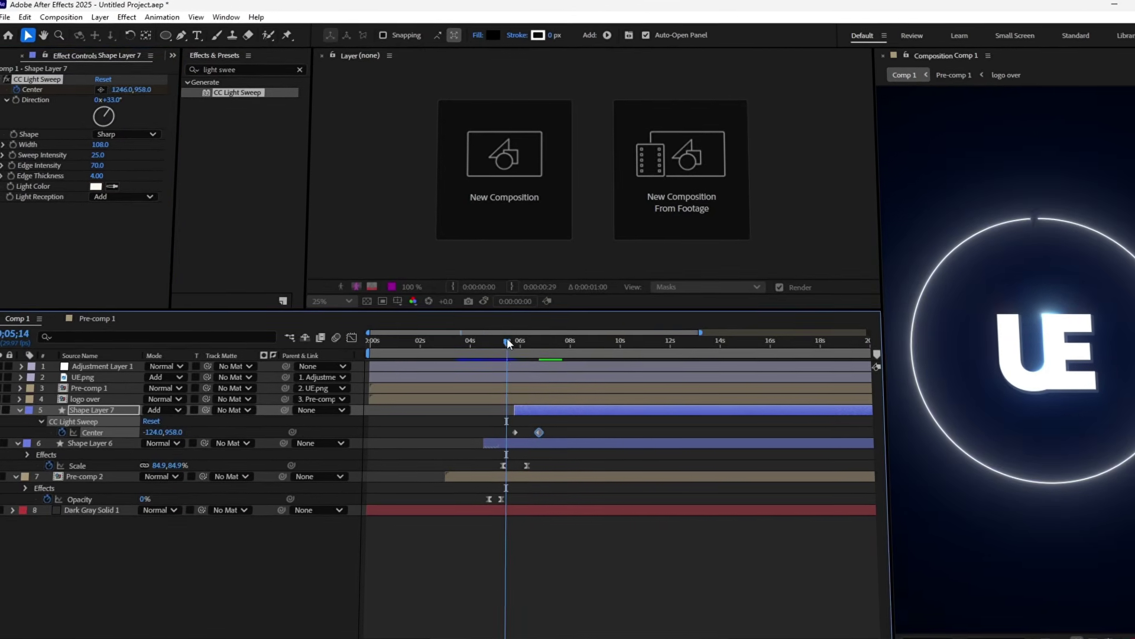